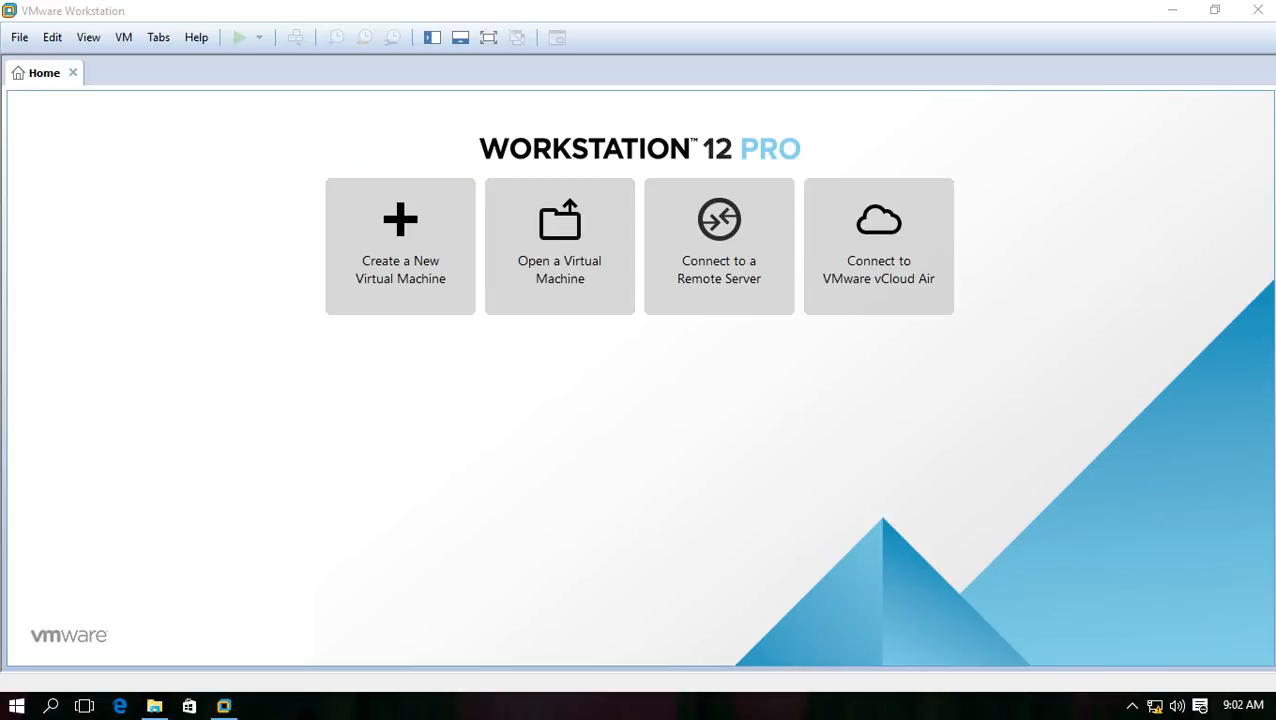
Open the File menu from the Home tab to start a new virtual machine
click(20, 38)
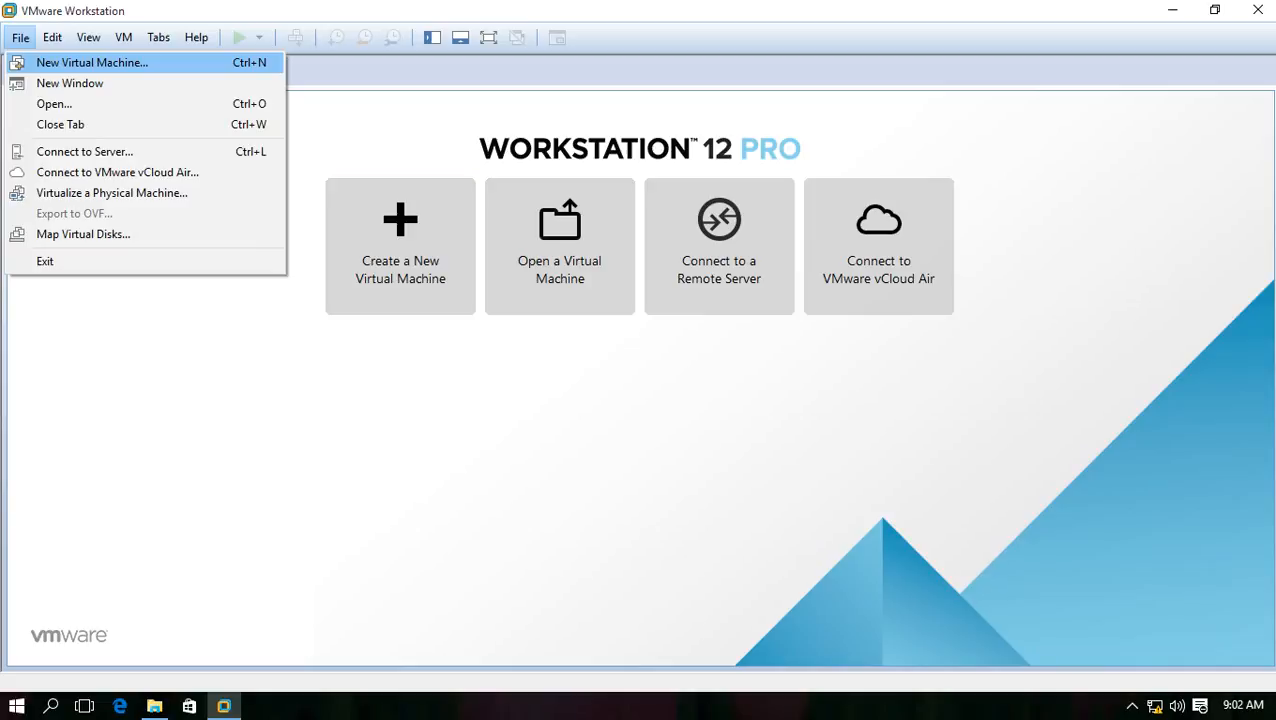
Start a Typical new VM for Red Hat Enterprise Linux 6, installing the OS later, with default name and location
click(17, 62)
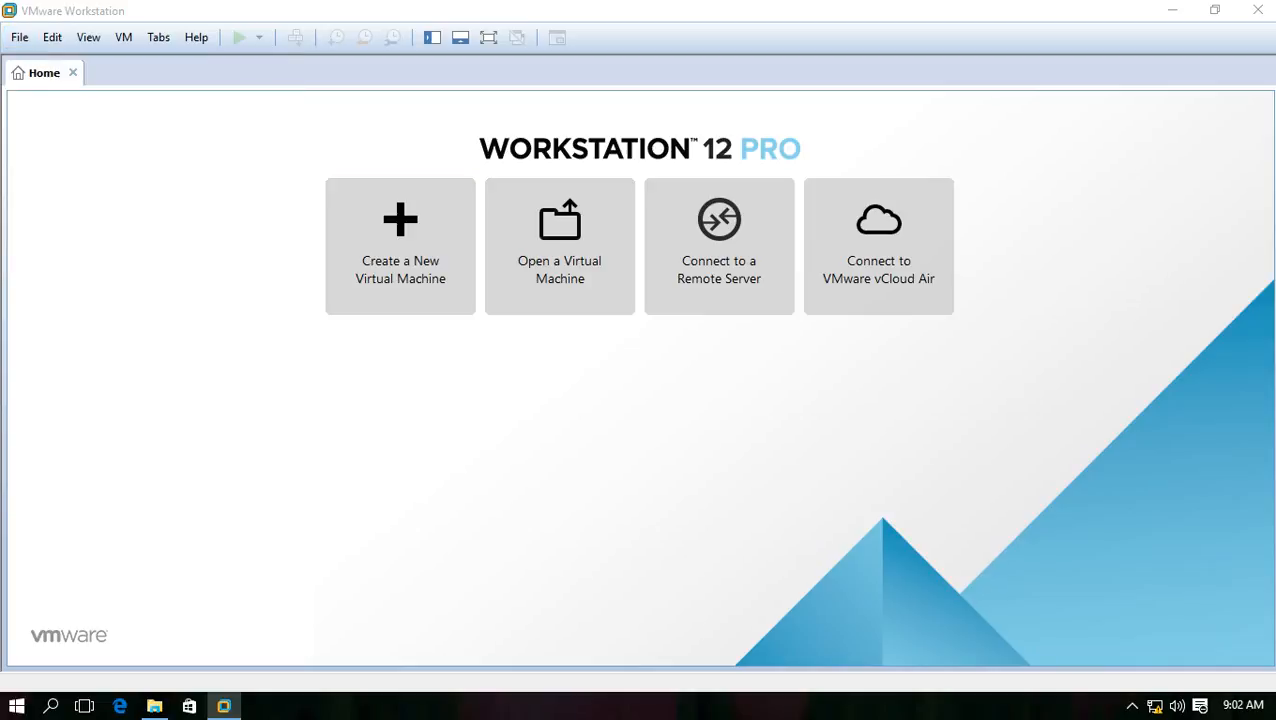
click(645, 321)
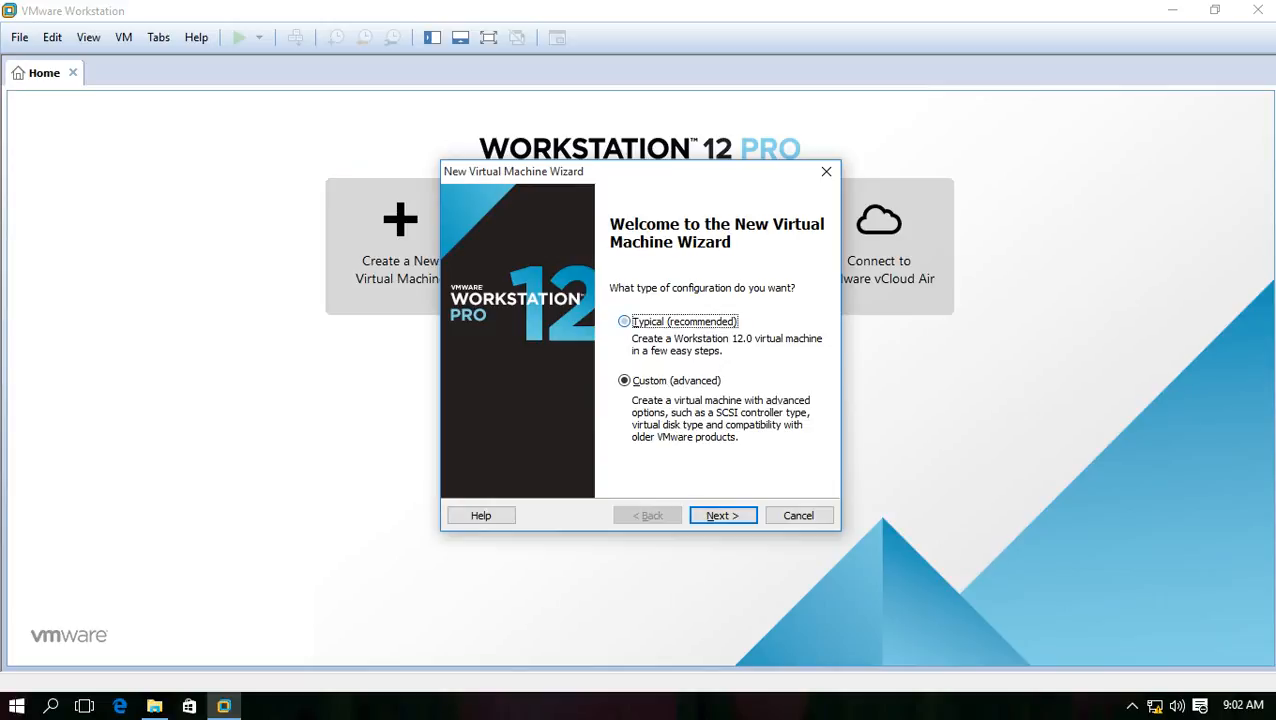
key(Return)
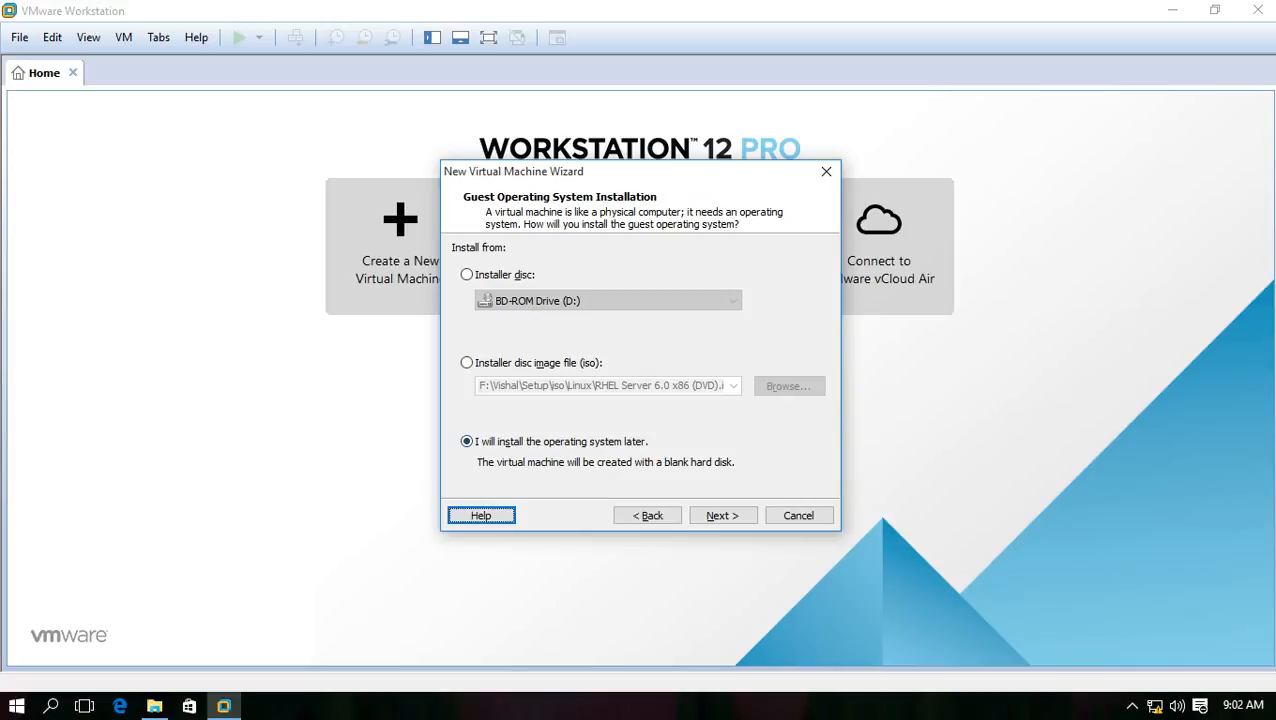
key(Return)
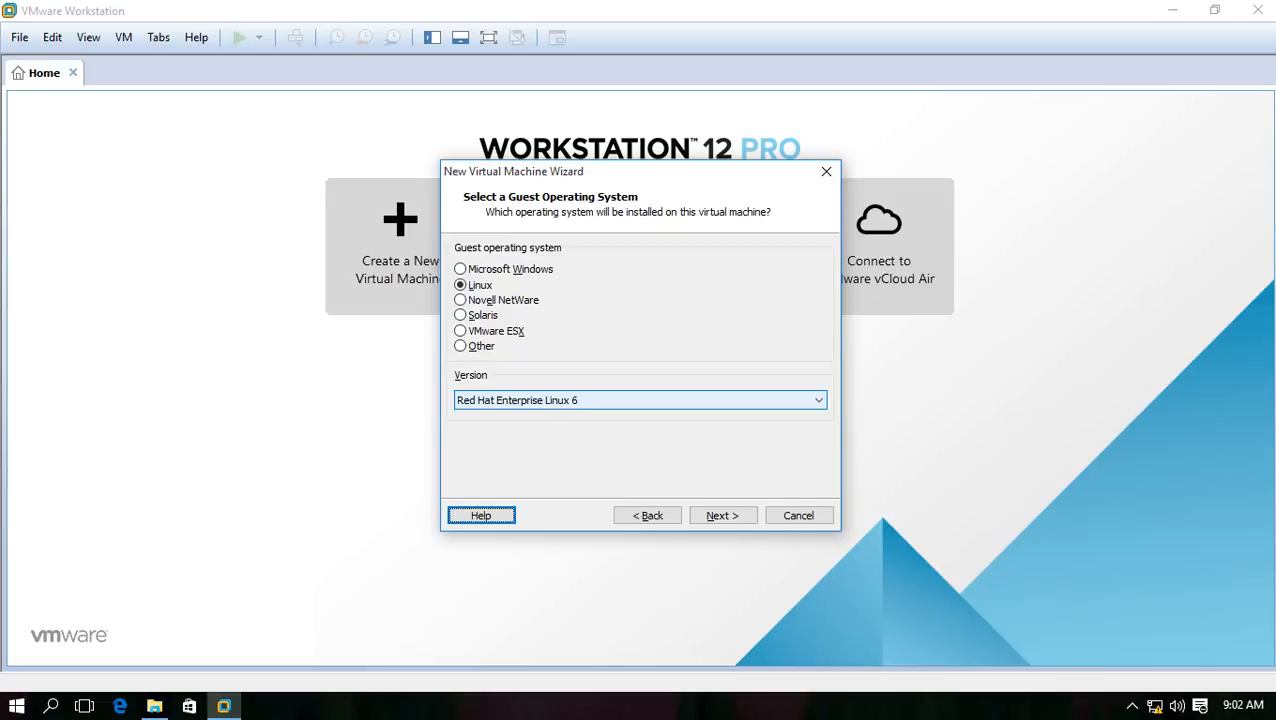
key(Return)
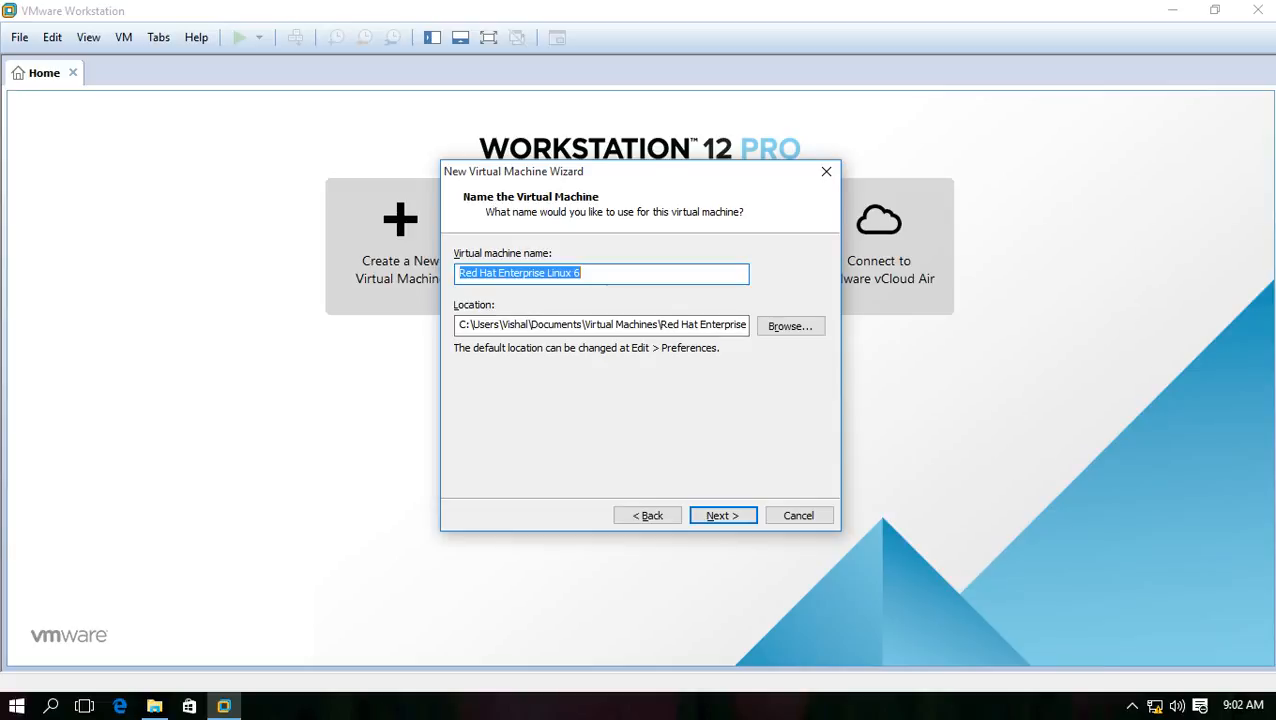
key(Return)
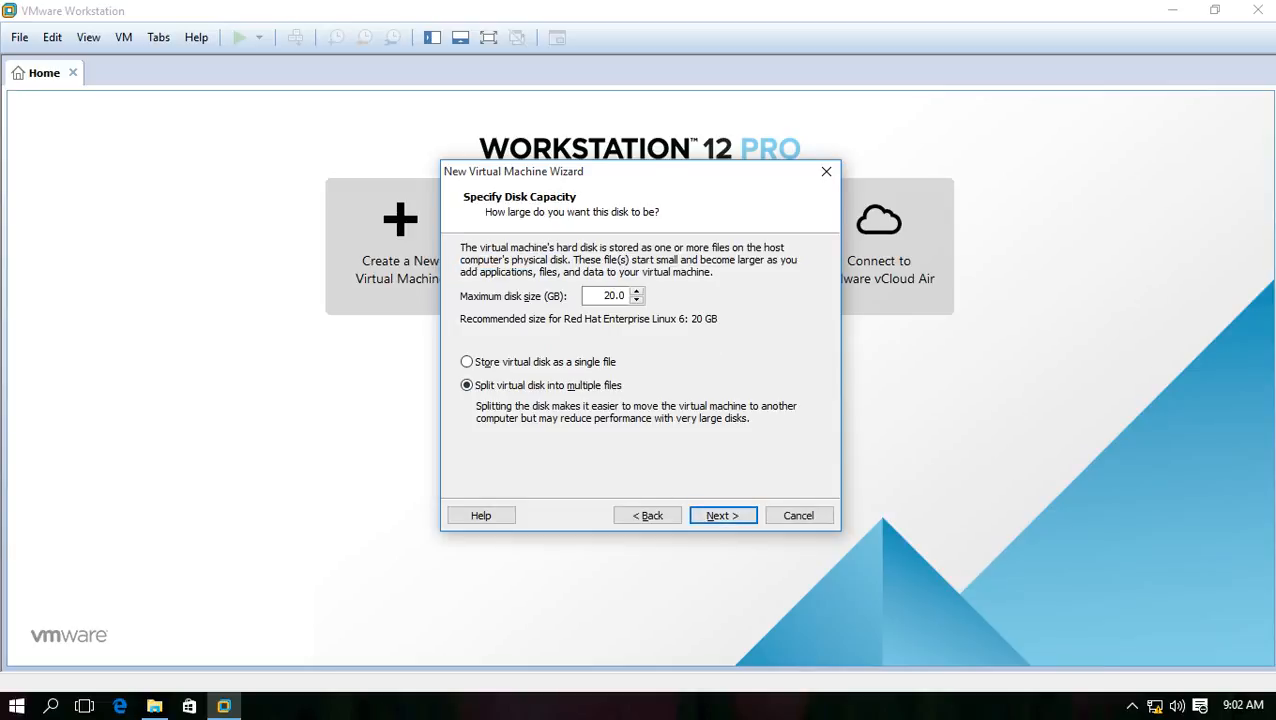
Give the VM a 20 GB disk stored as a single file and go to Customize Hardware
click(467, 362)
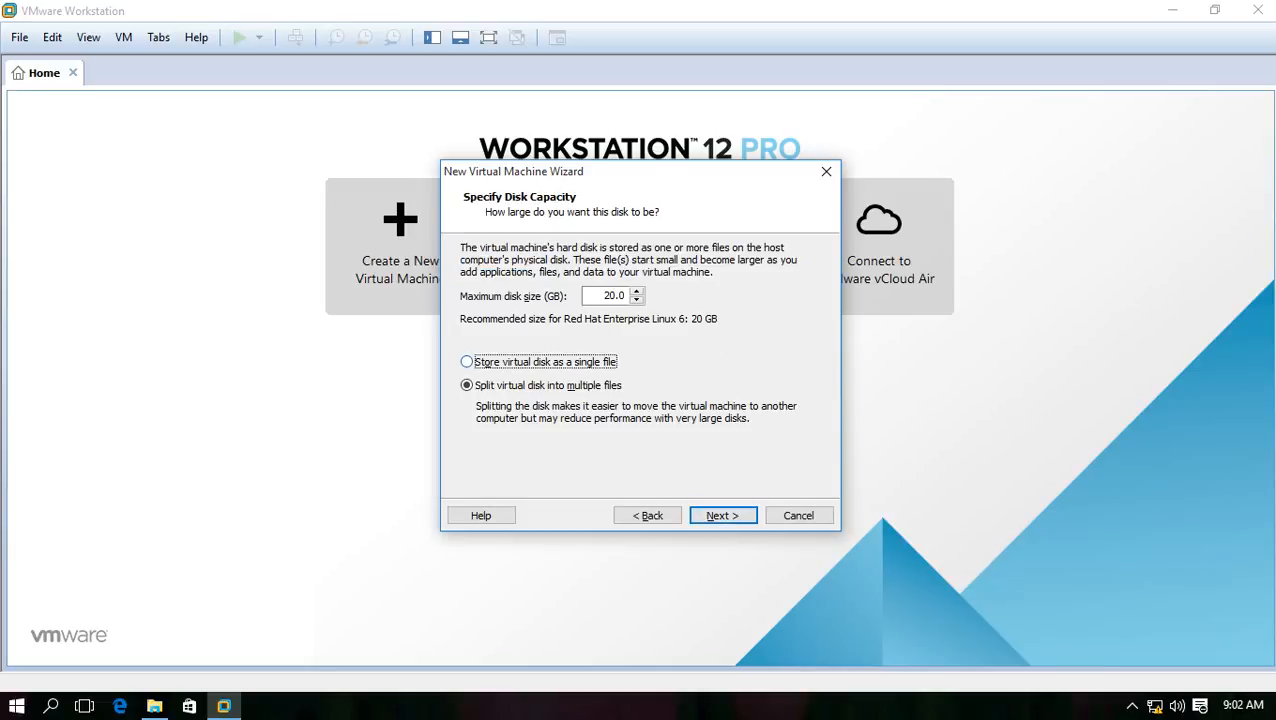
click(637, 300)
double_click(604, 295)
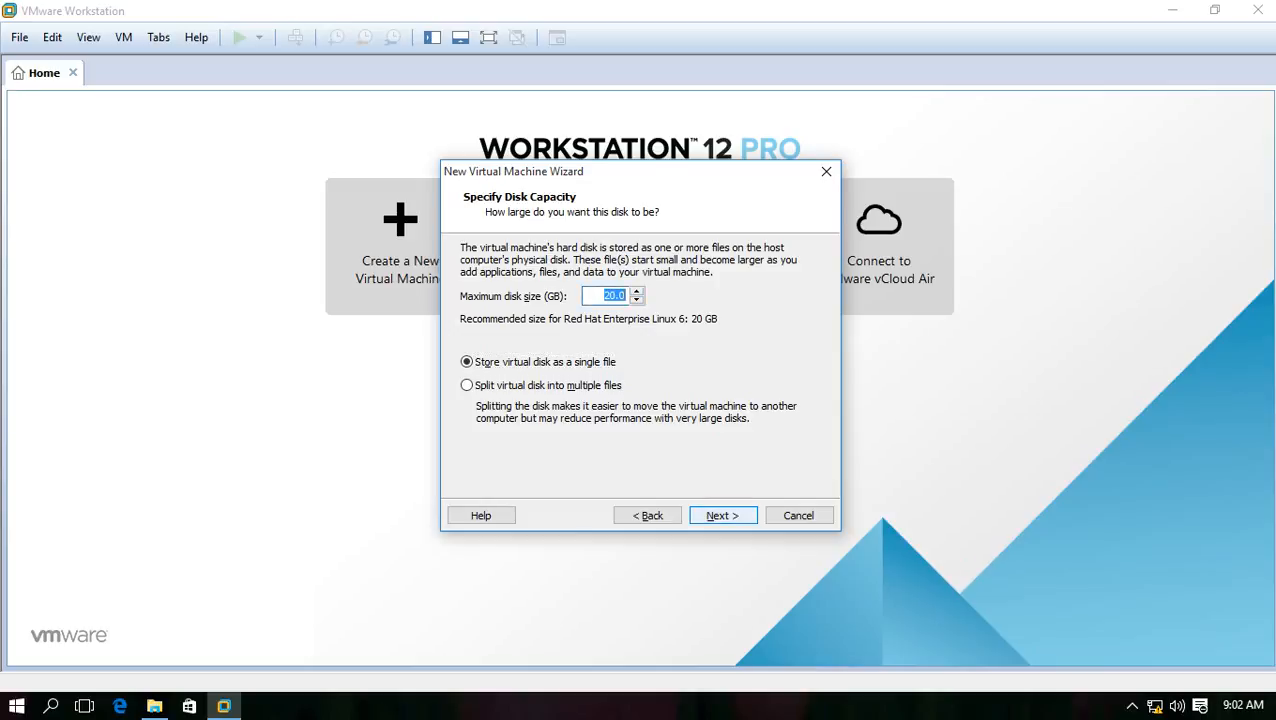
key(Return)
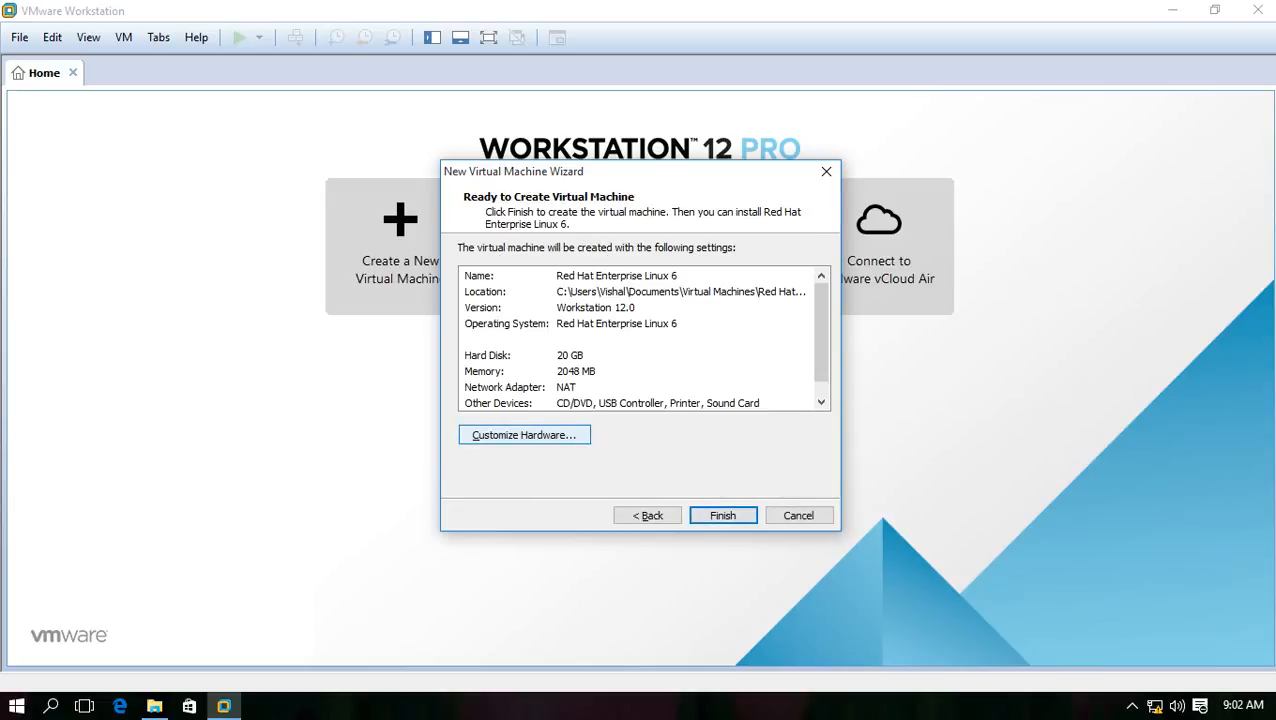
click(524, 435)
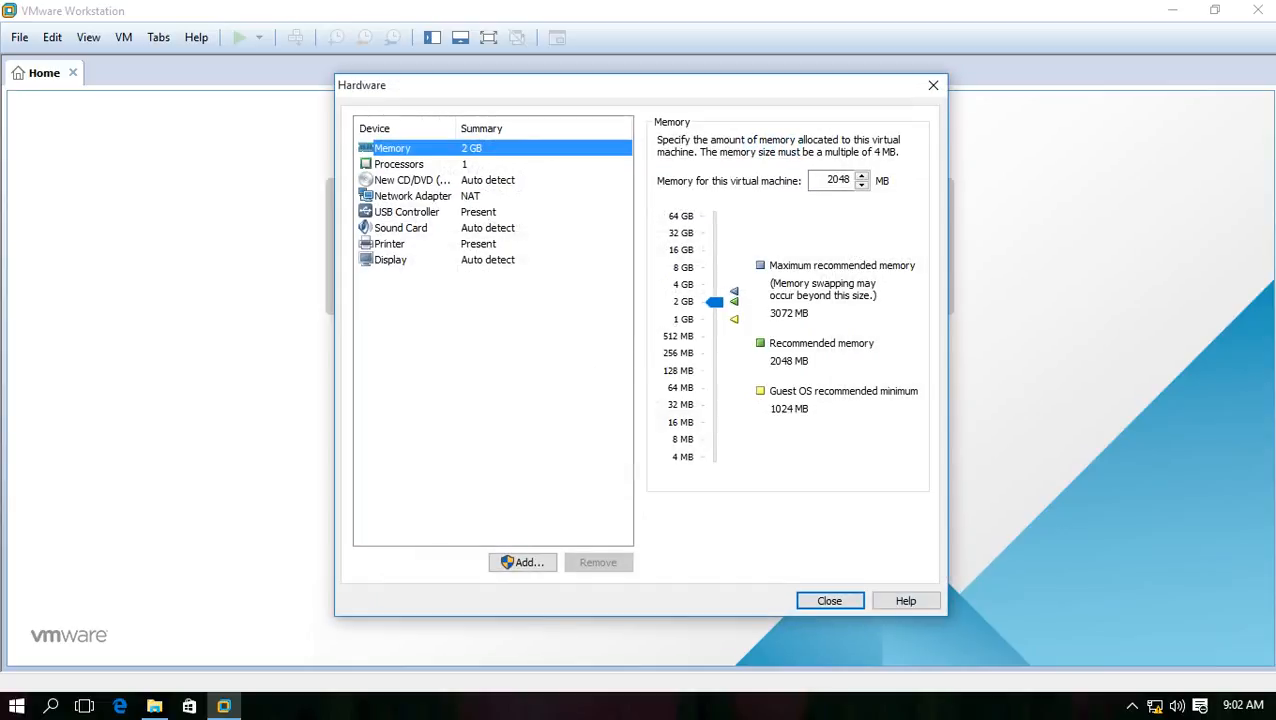
Lower the VM memory to 1100 MB and finish creating the Red Hat Enterprise Linux 6 machine
click(714, 302)
drag(714, 302, 714, 317)
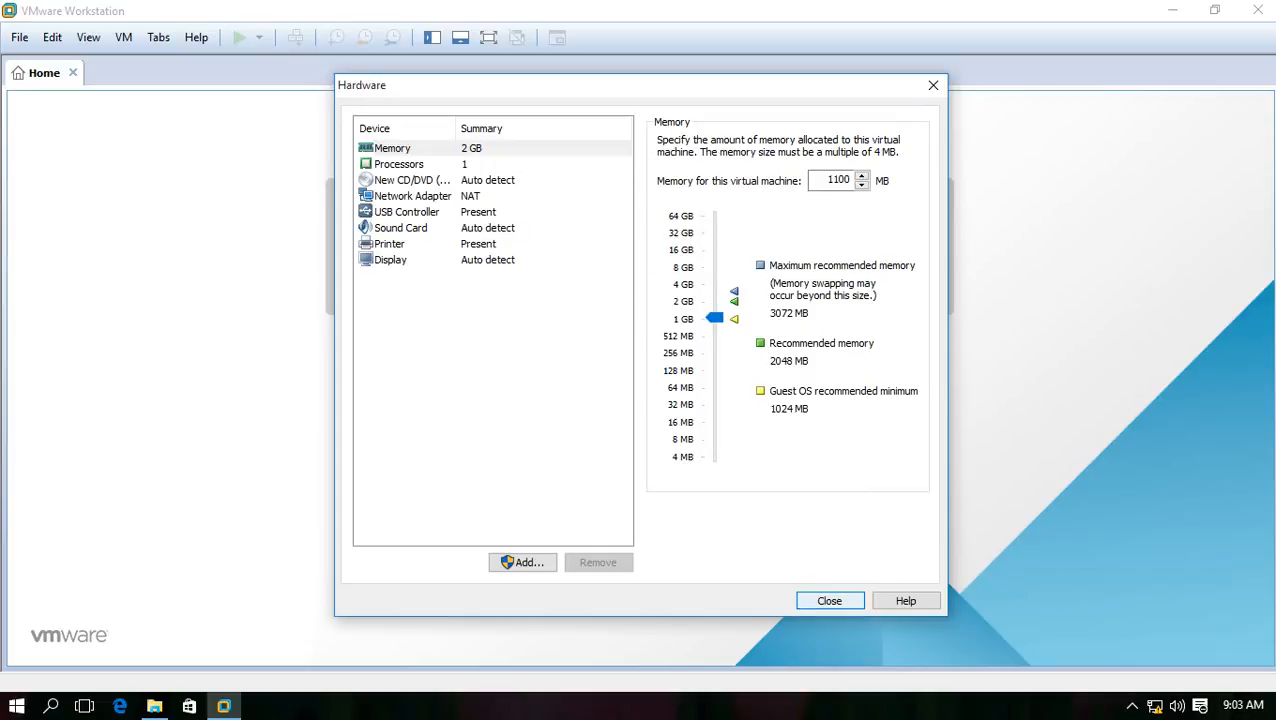
click(829, 601)
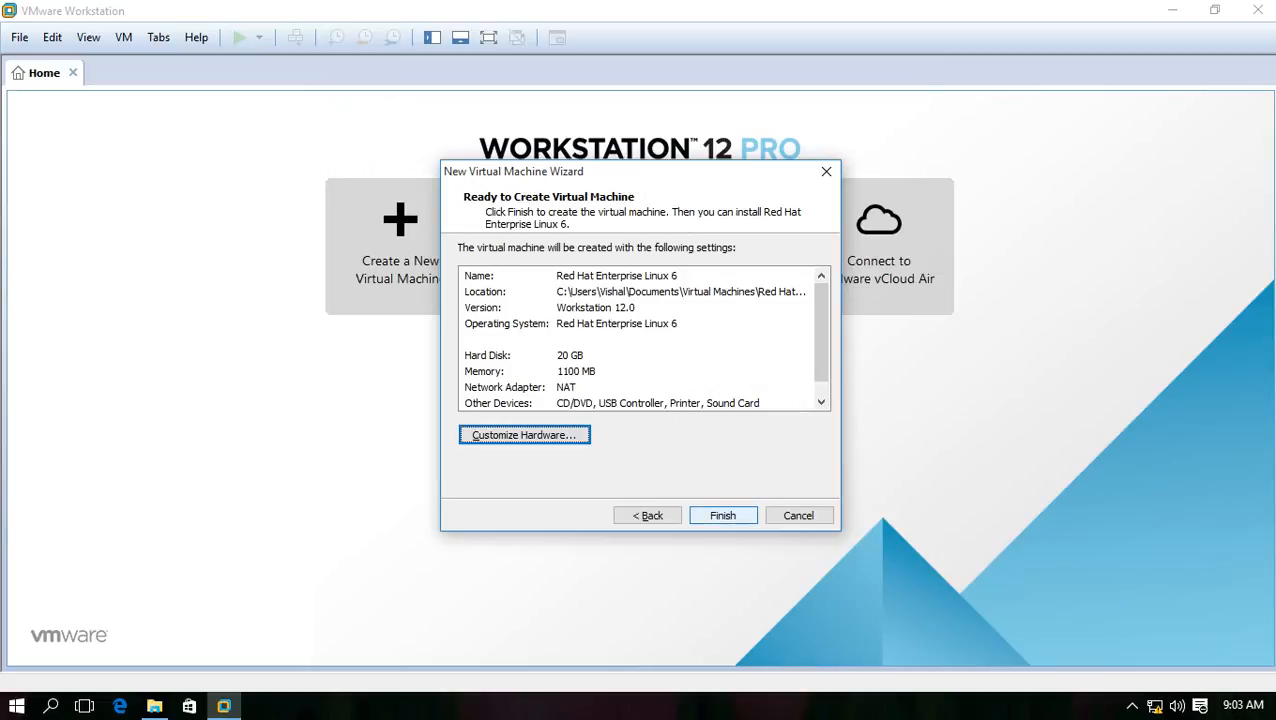
click(722, 515)
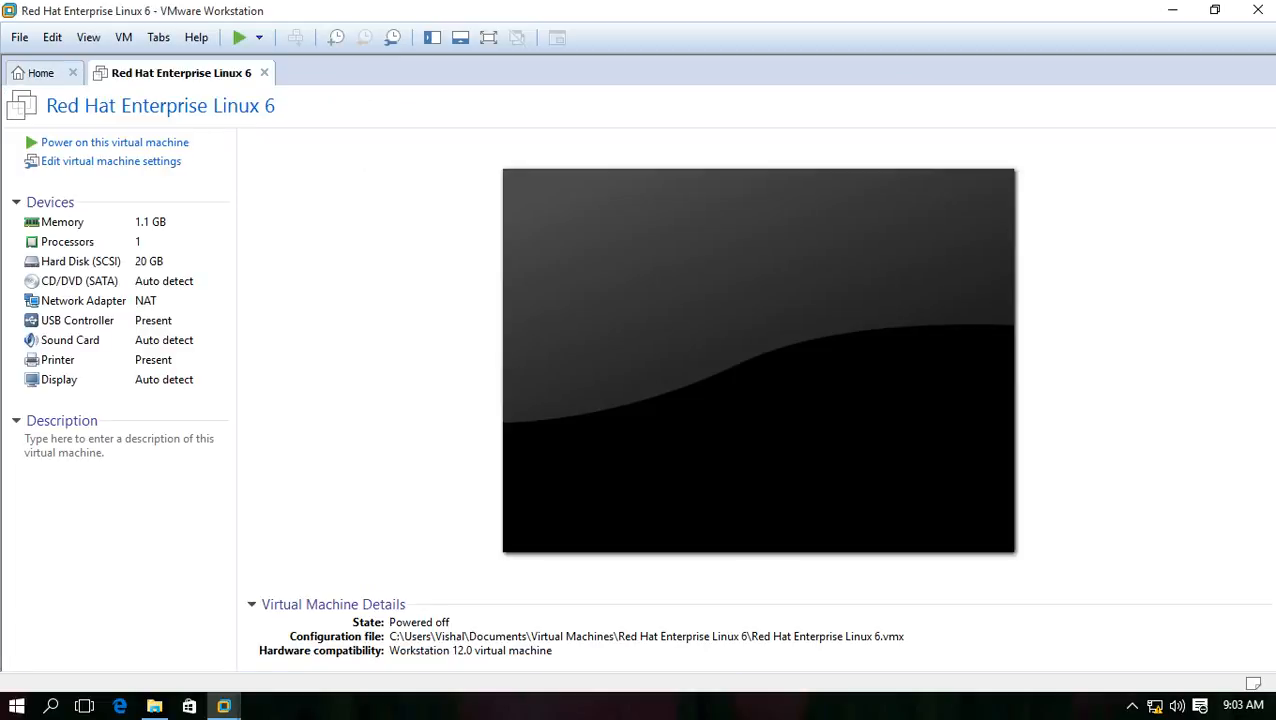
Close the Home tab and power on the Red Hat Enterprise Linux 6 VM
click(72, 72)
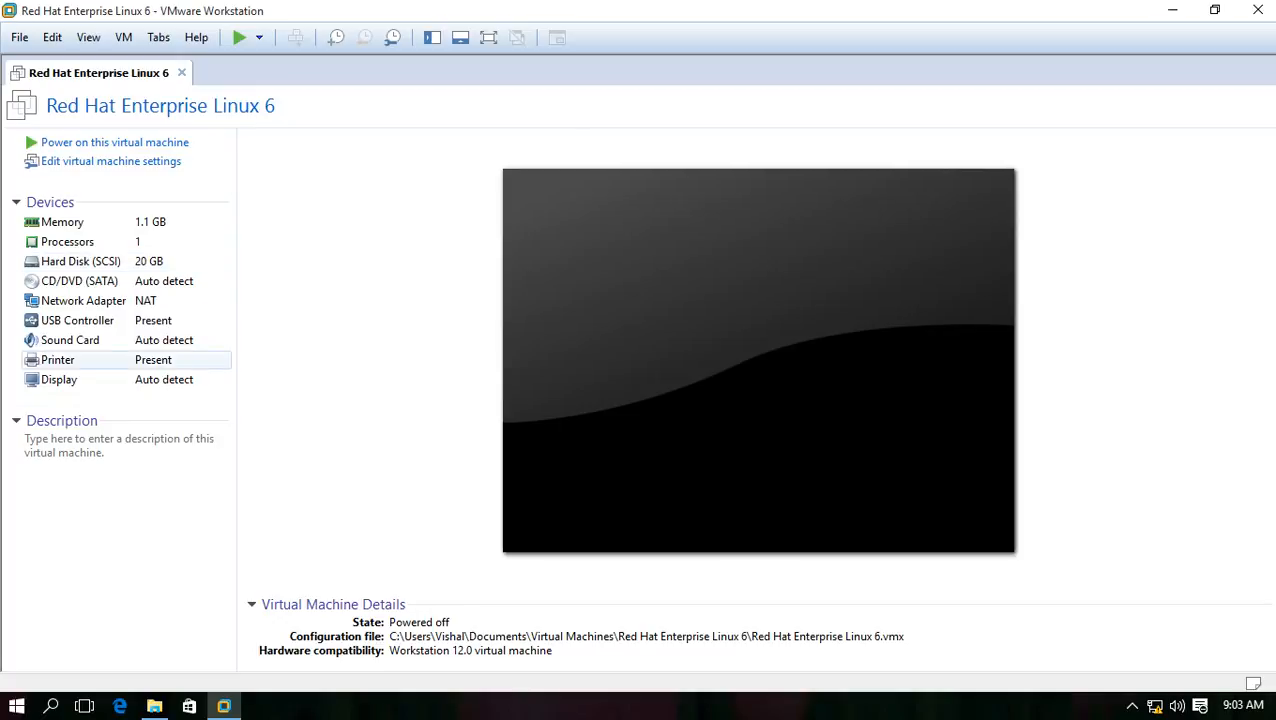
click(115, 143)
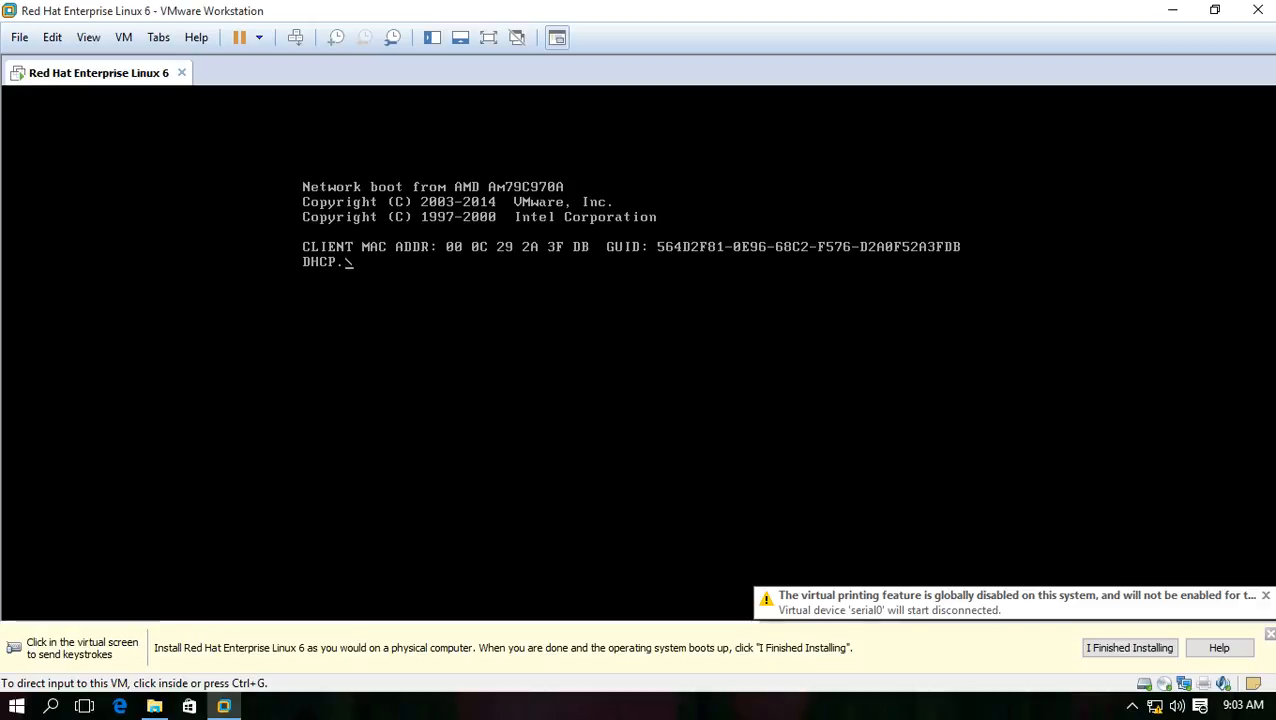
View the VM full screen while its network boot fails, then return to the windowed view
key(ctrl+g)
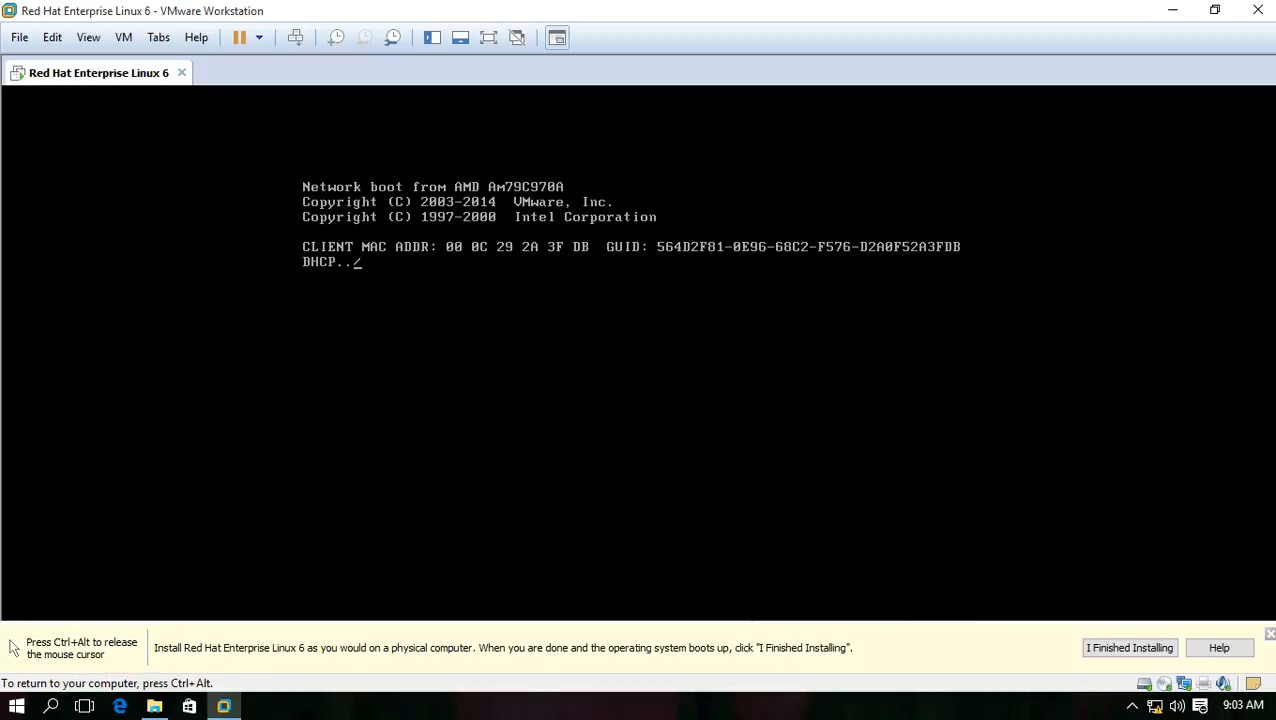
key(ctrl+alt)
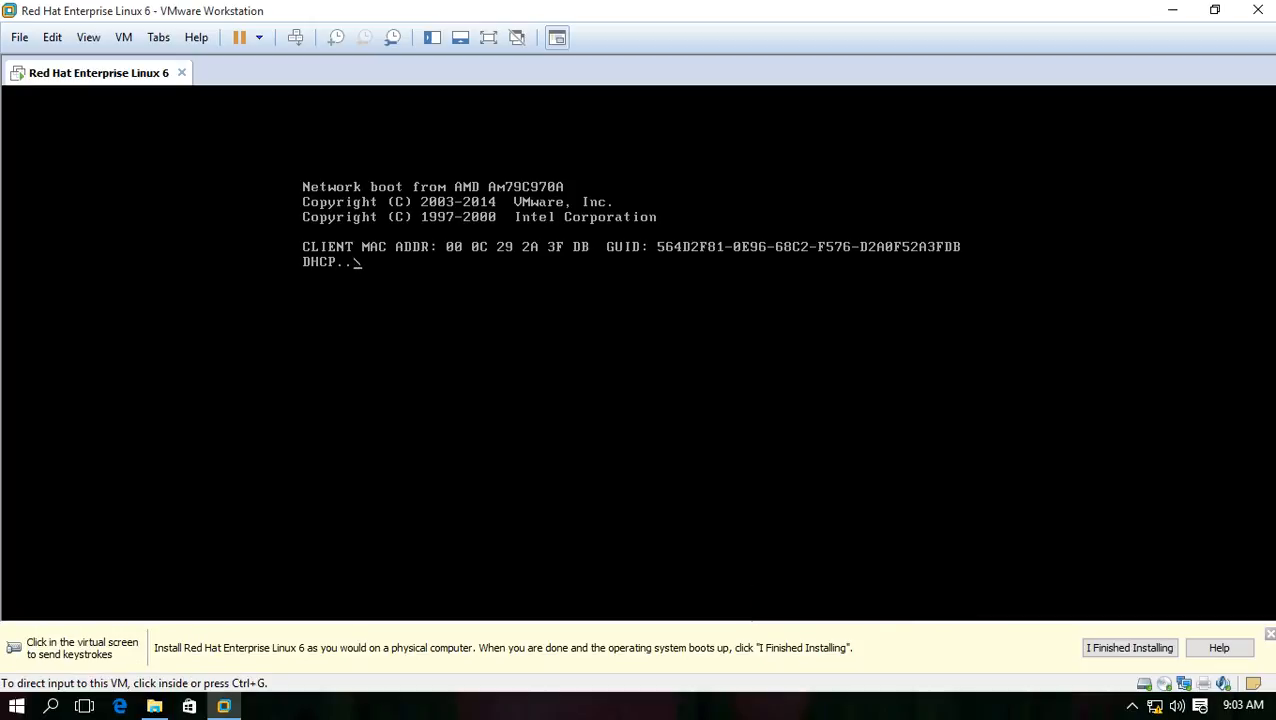
key(ctrl+alt+Return)
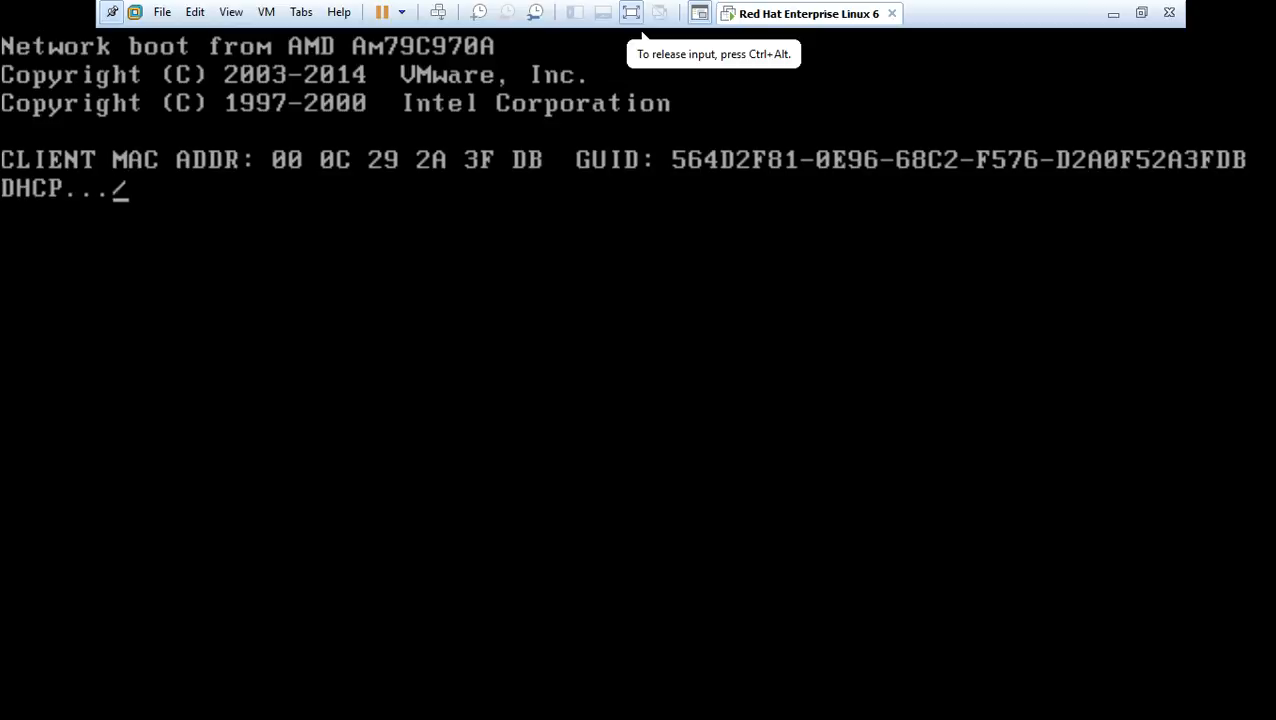
key(ctrl+alt)
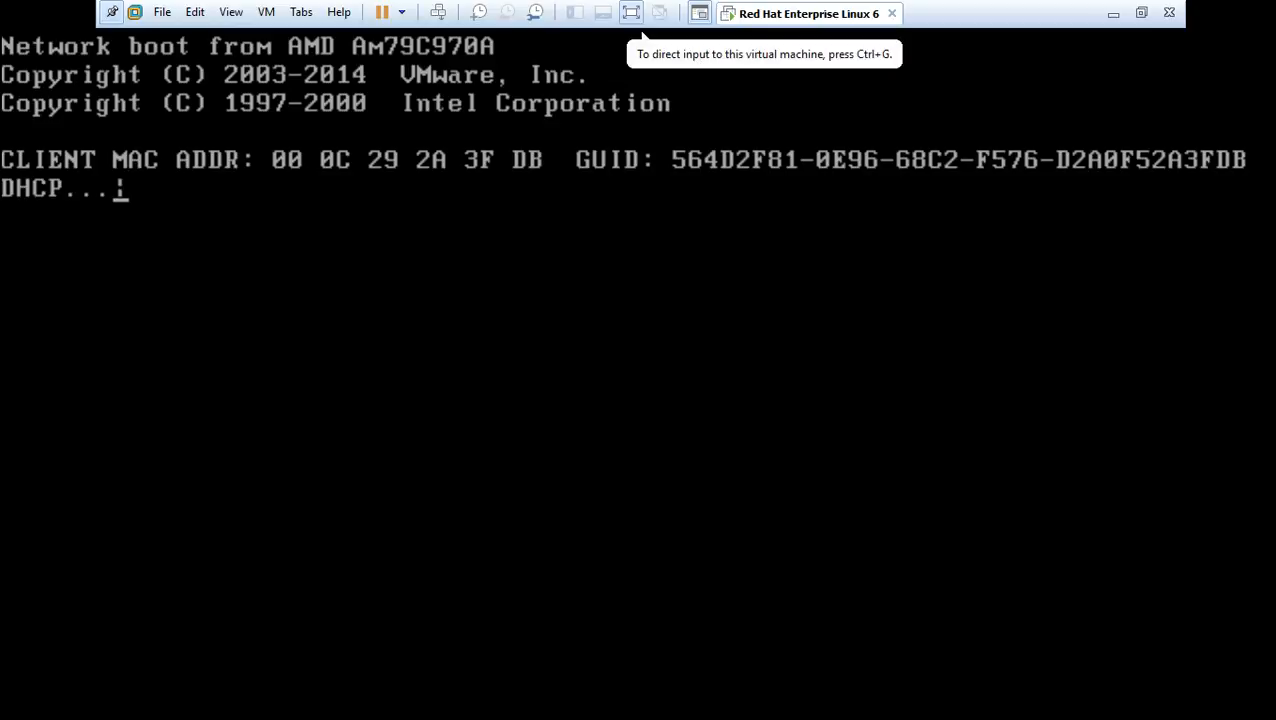
key(ctrl+g)
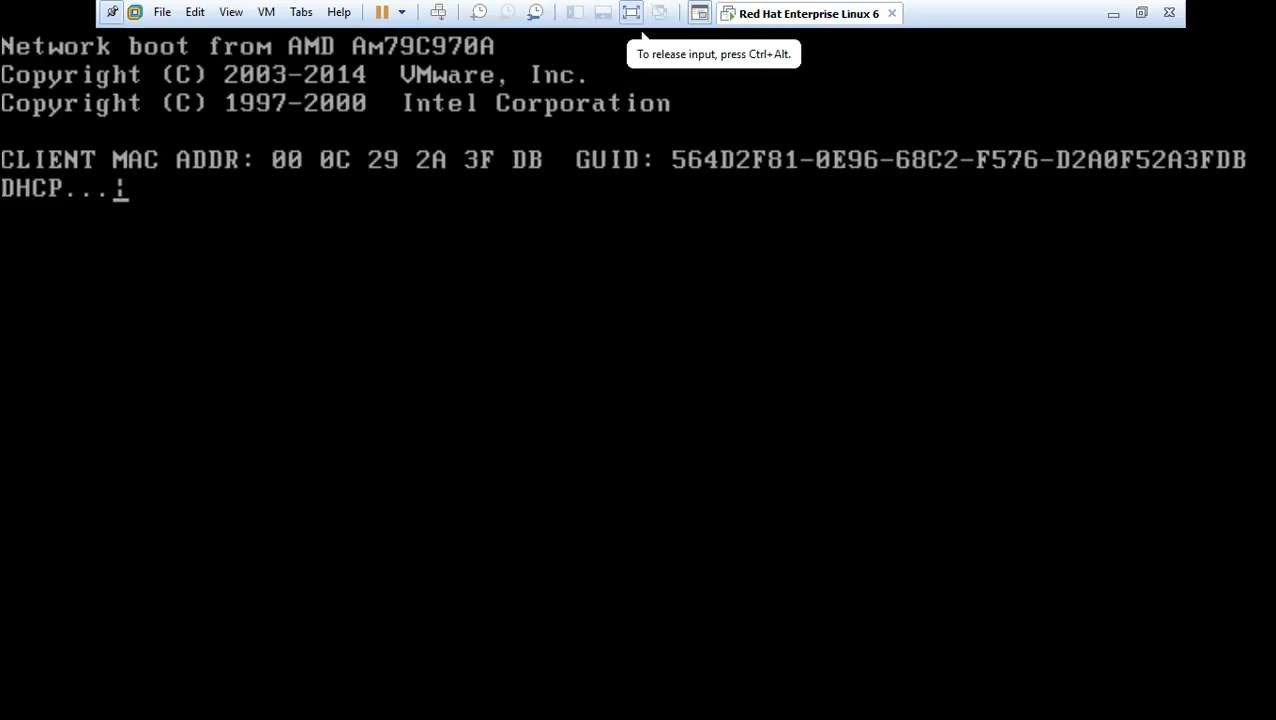
key(ctrl+alt)
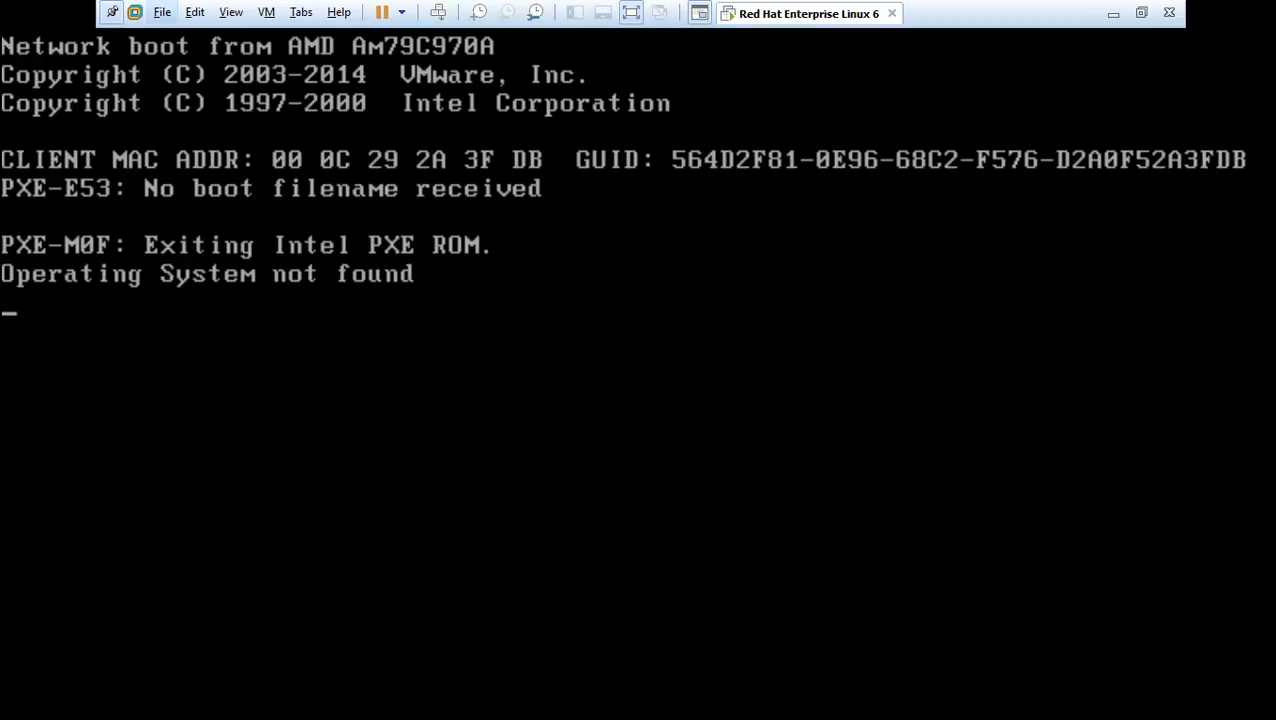
click(631, 12)
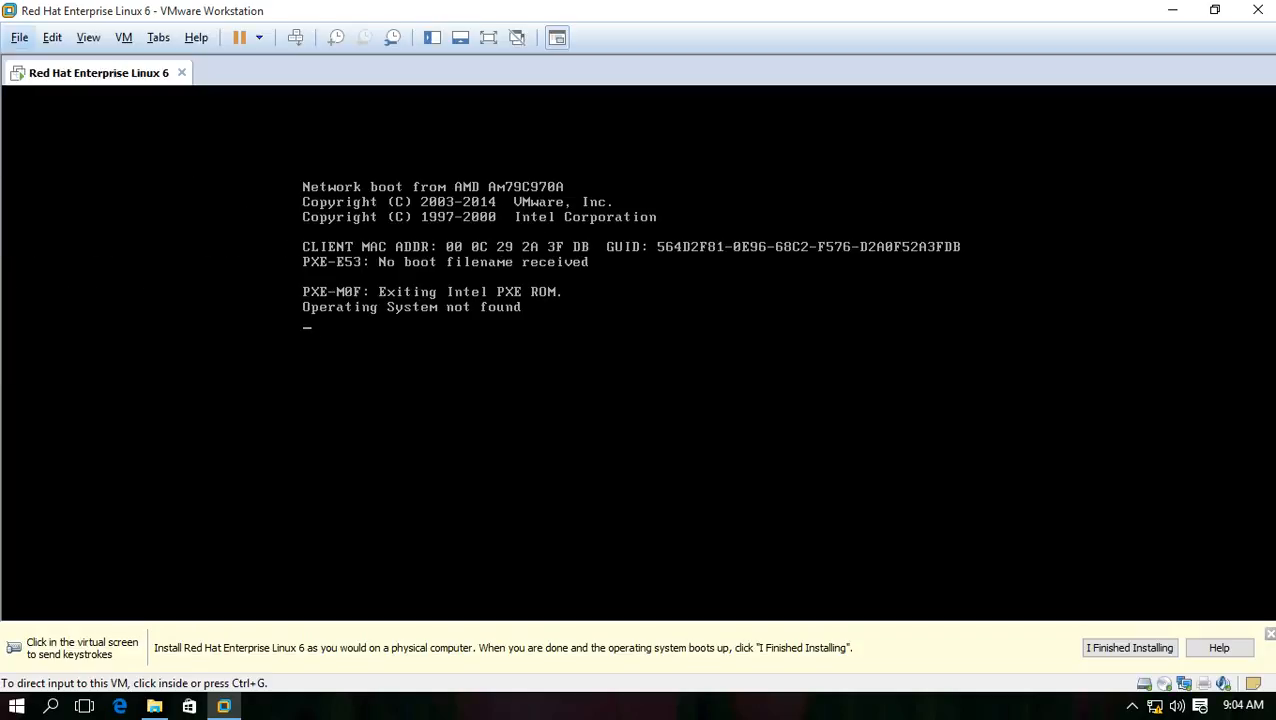
With the VM powered off, set its CD/DVD drive to use an ISO image file and browse for it
click(1131, 706)
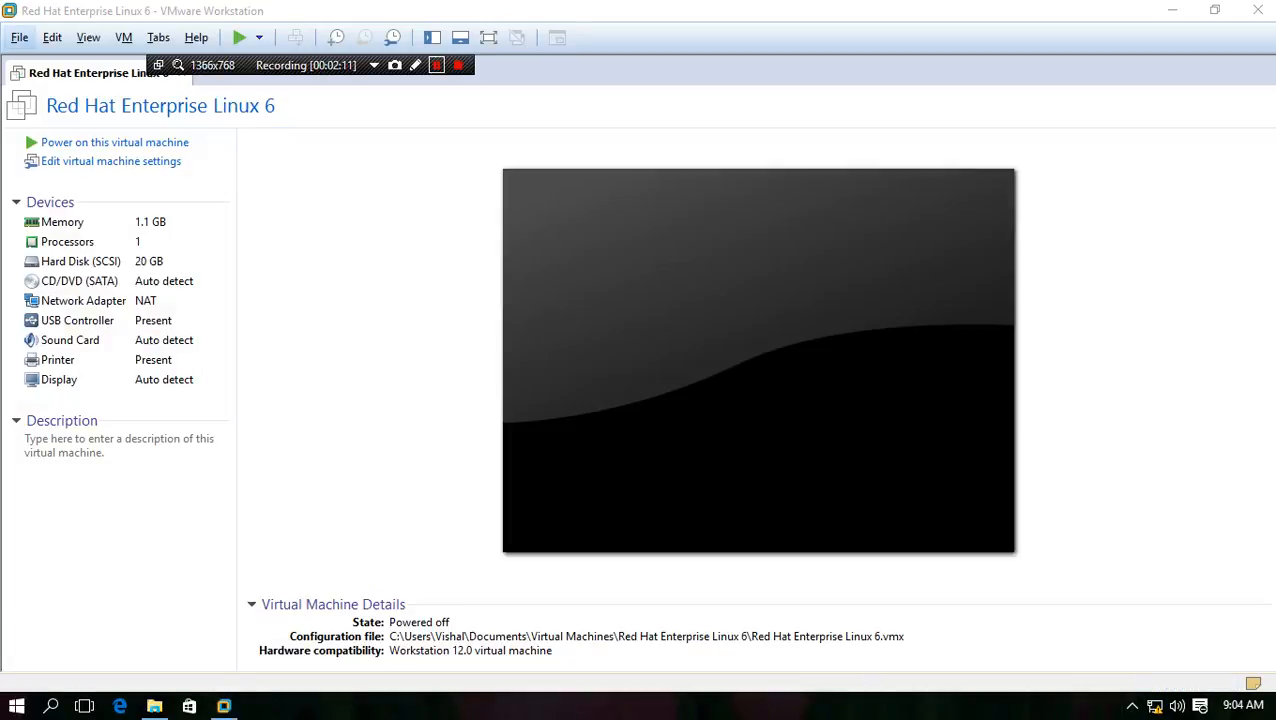
click(374, 65)
click(428, 87)
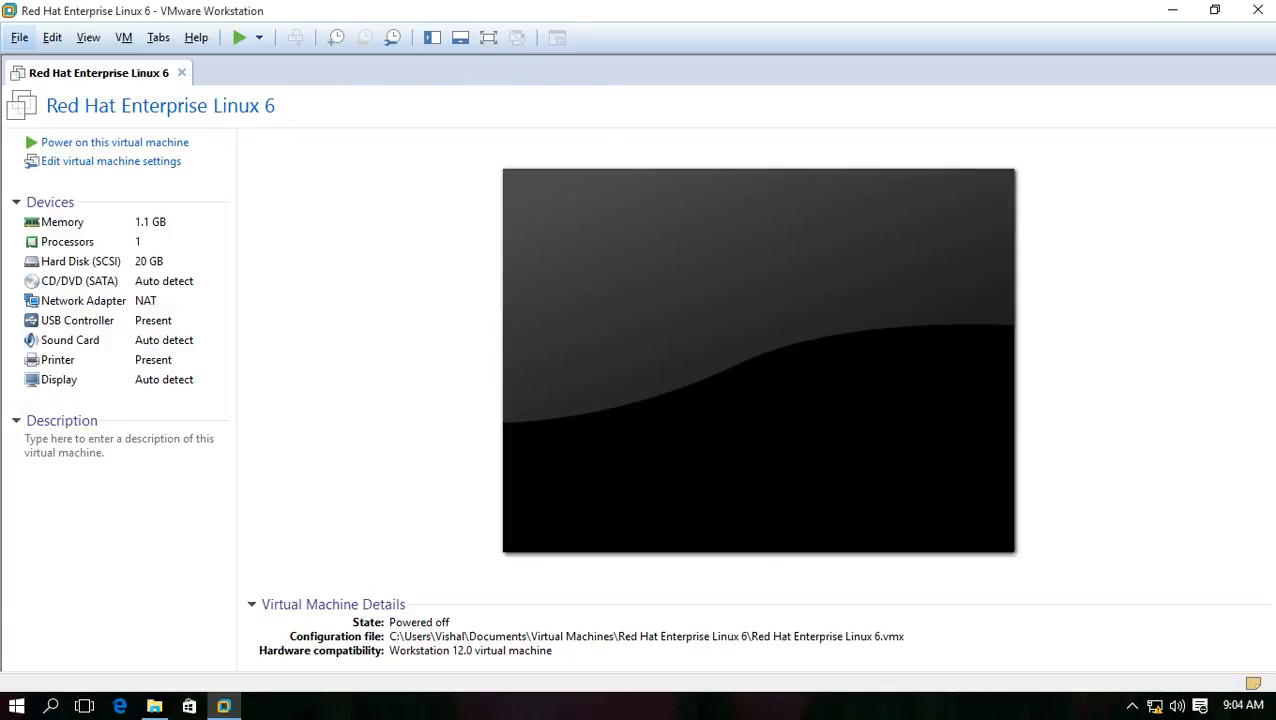
click(111, 161)
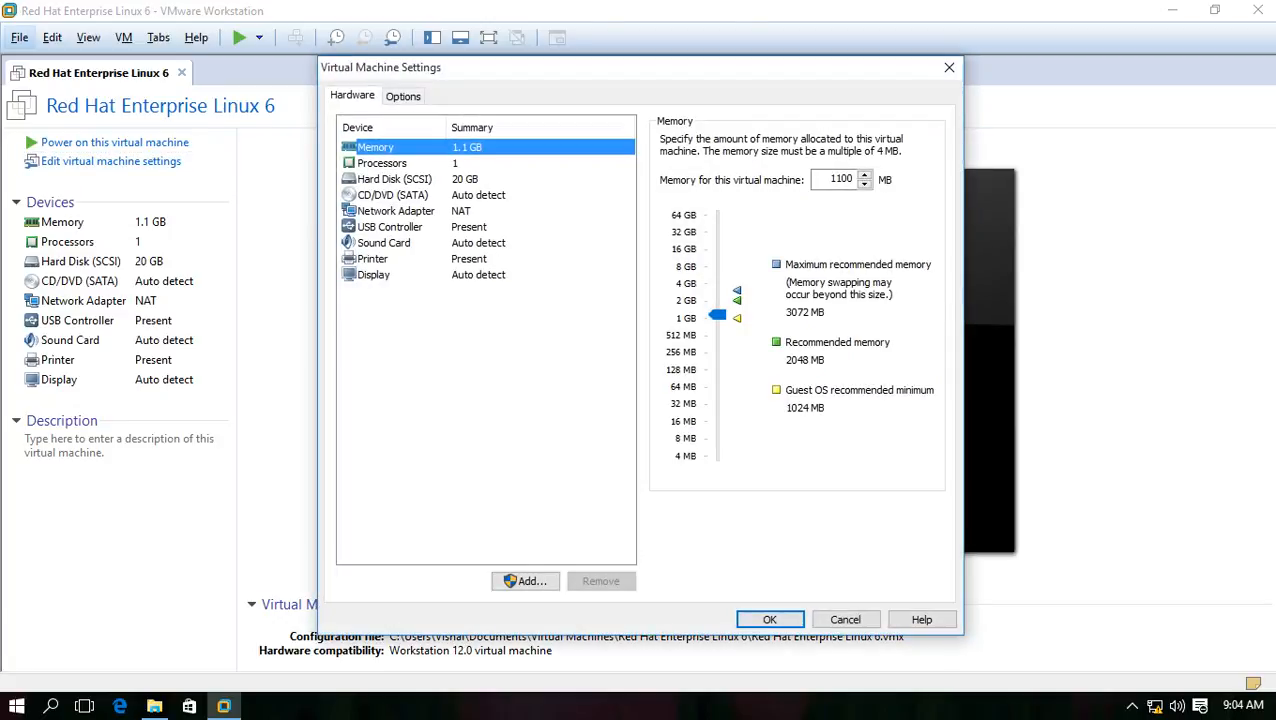
click(393, 195)
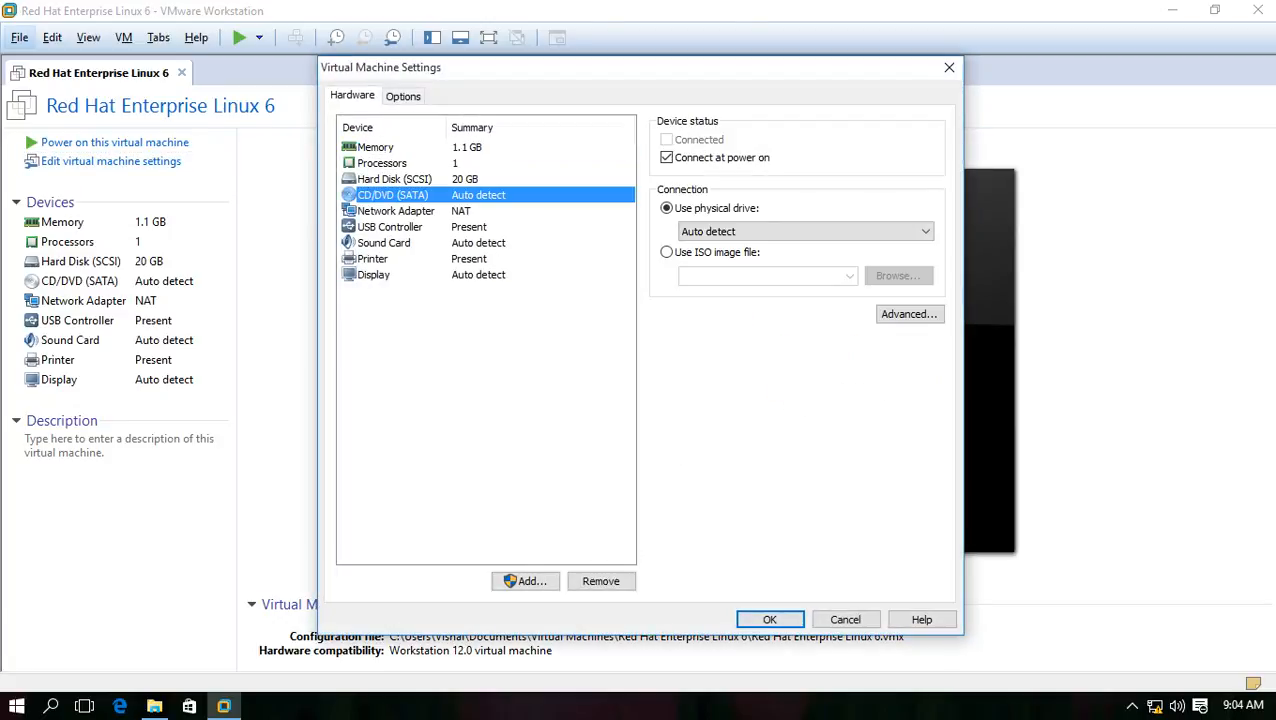
click(709, 252)
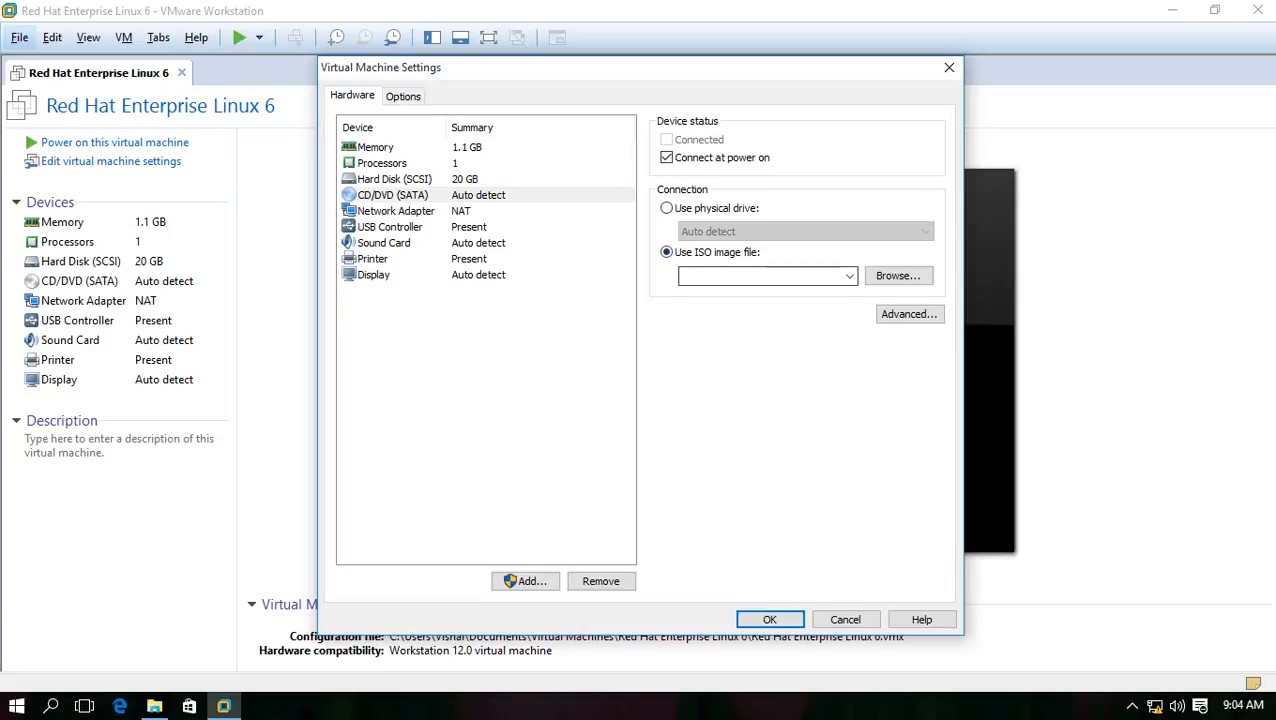
click(898, 275)
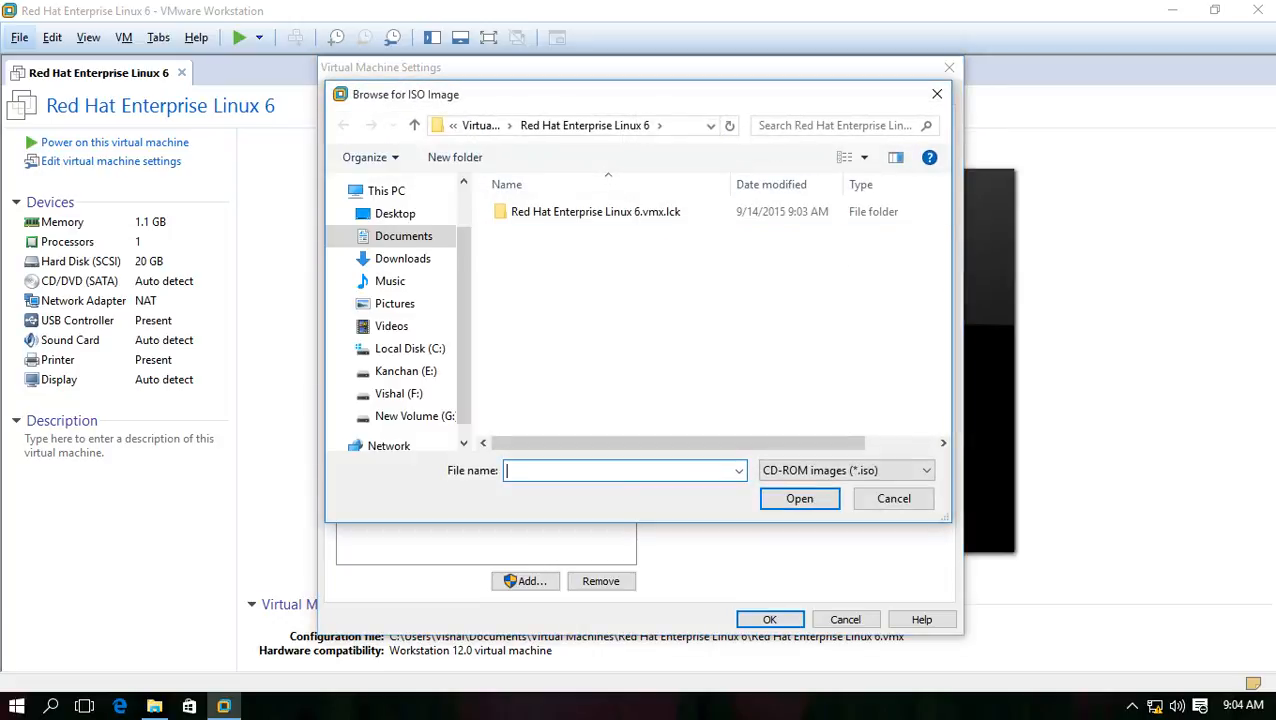
Copy the ISO folder path F:\Vishal\Setup\iso\Linux from Explorer for the browse dialog
click(686, 126)
double_click(610, 212)
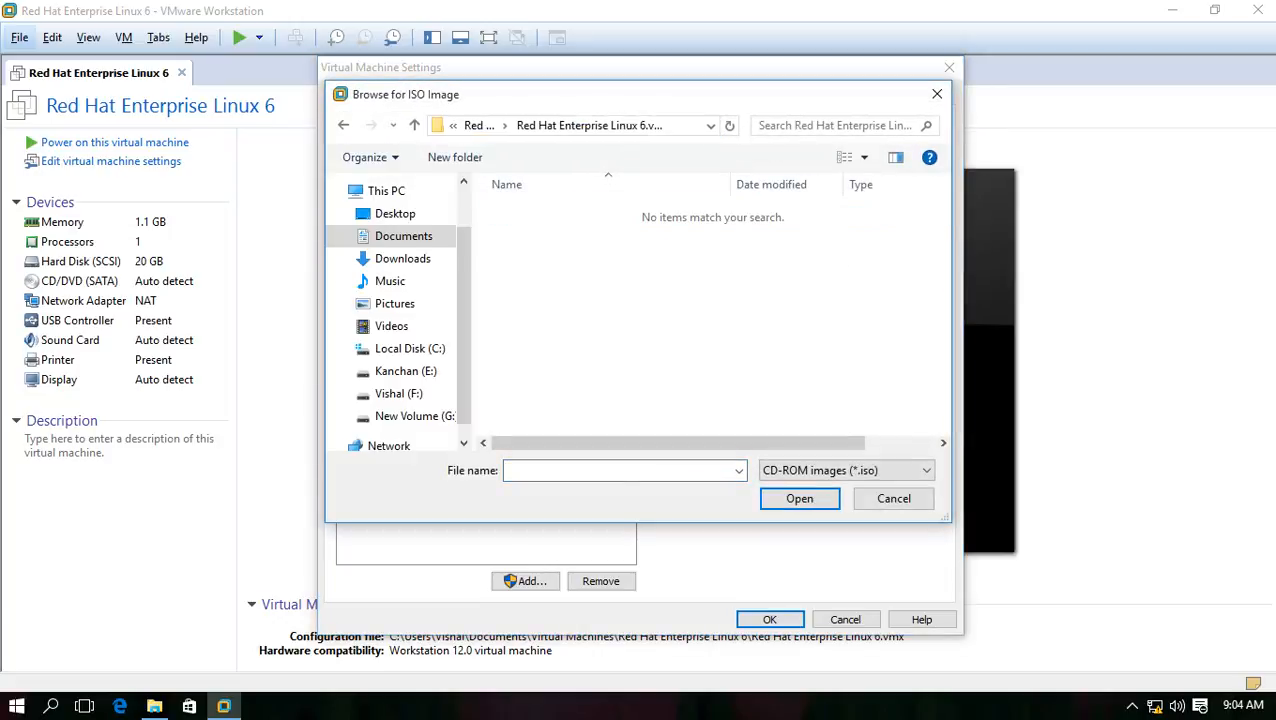
click(154, 706)
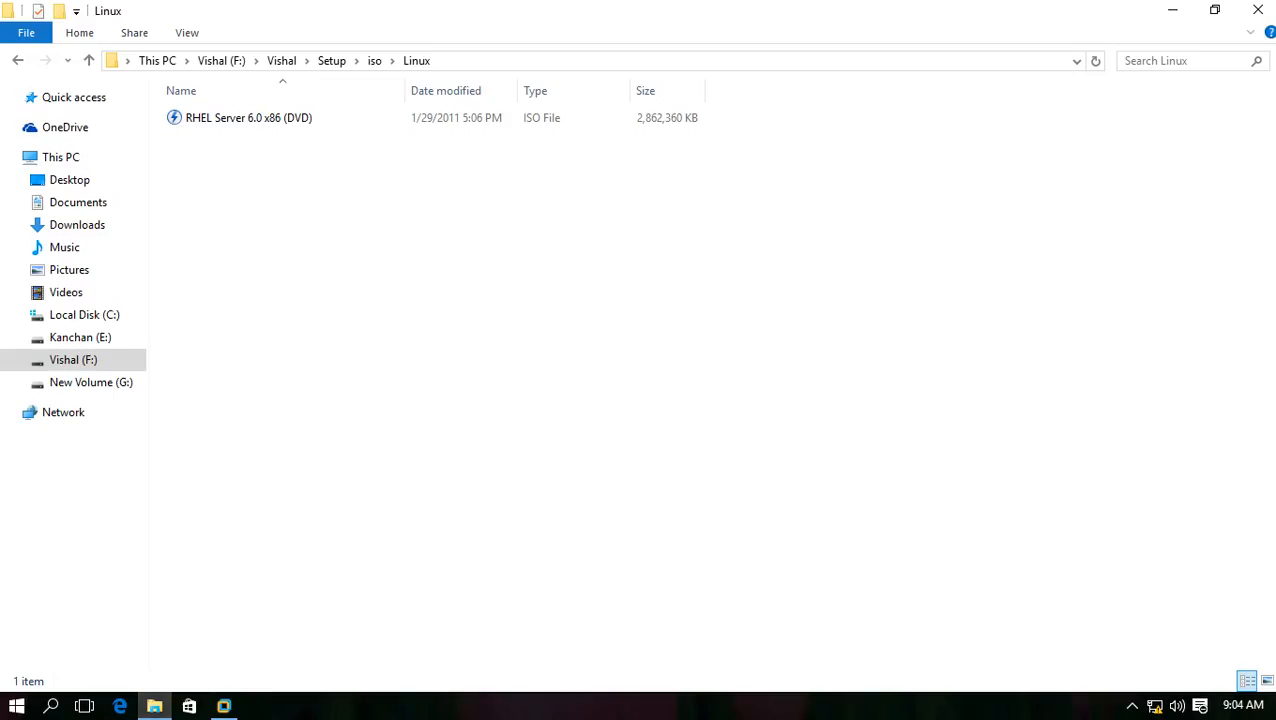
click(466, 62)
right_click(466, 62)
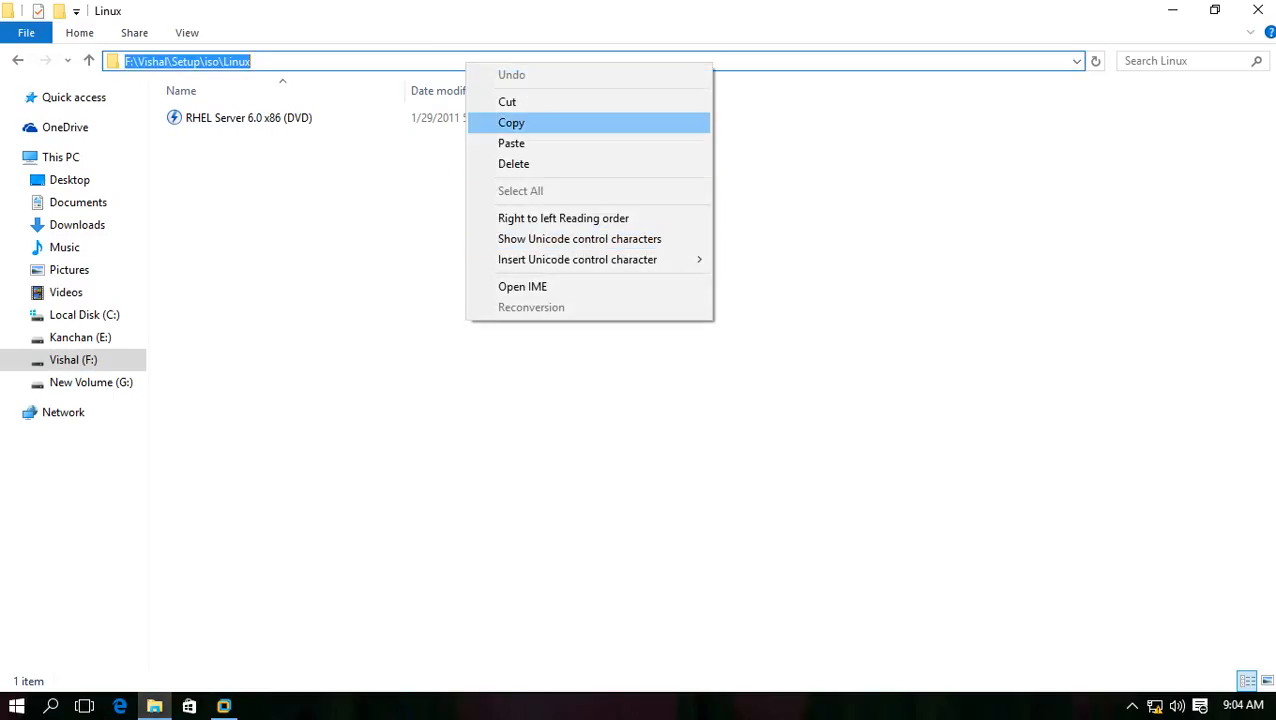
click(520, 120)
click(224, 706)
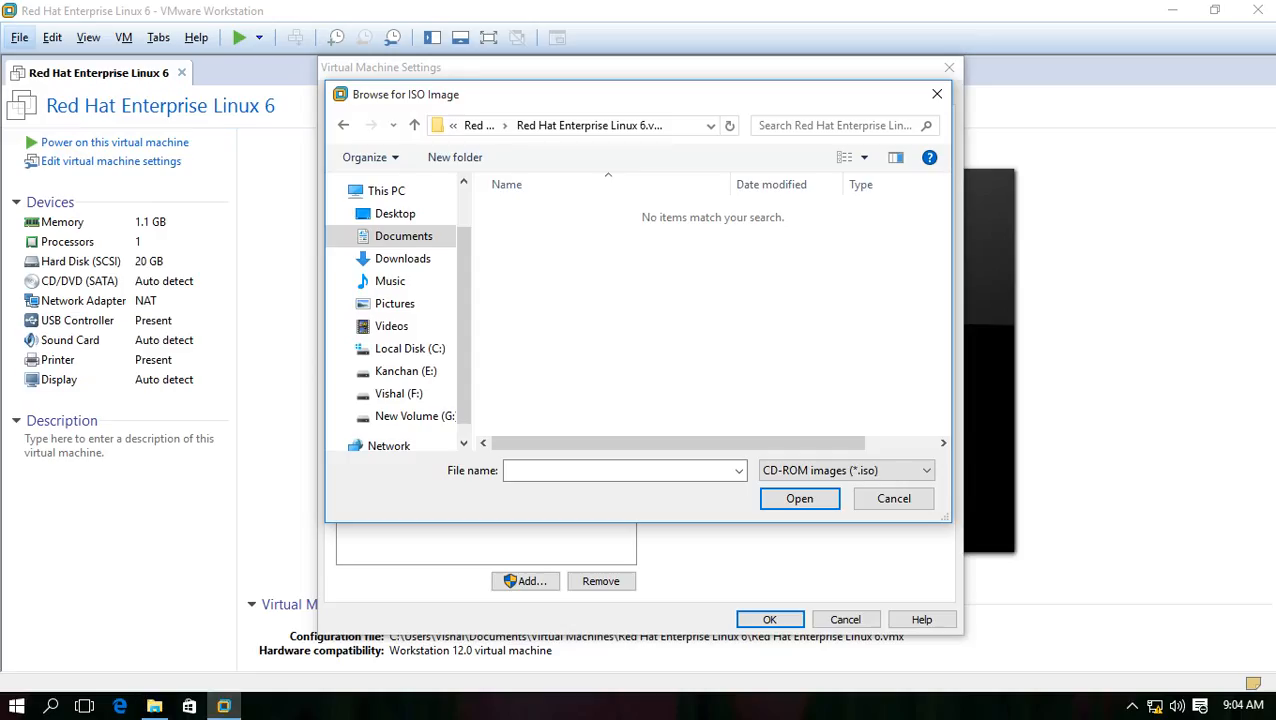
Attach the RHEL Server 6.0 x86 (DVD) ISO from F:\Vishal\Setup\iso\Linux, save settings, and power on the VM
click(686, 126)
right_click(686, 126)
click(730, 208)
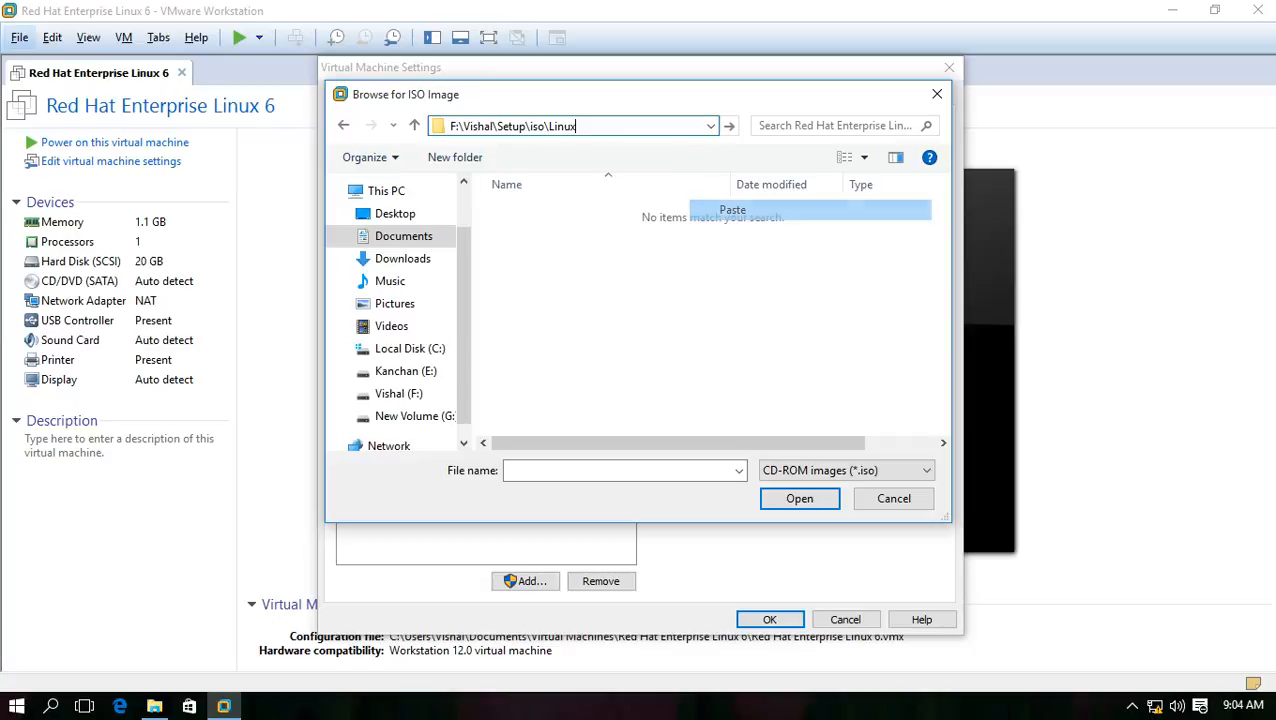
key(Return)
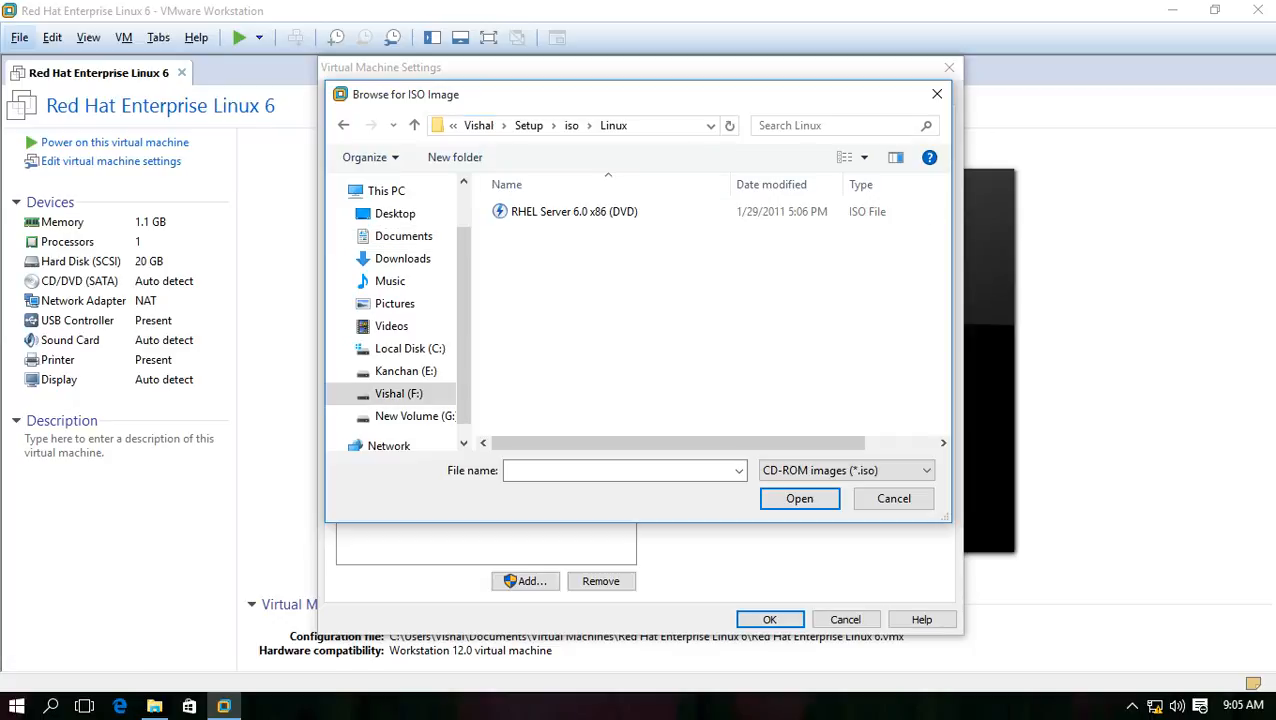
click(574, 212)
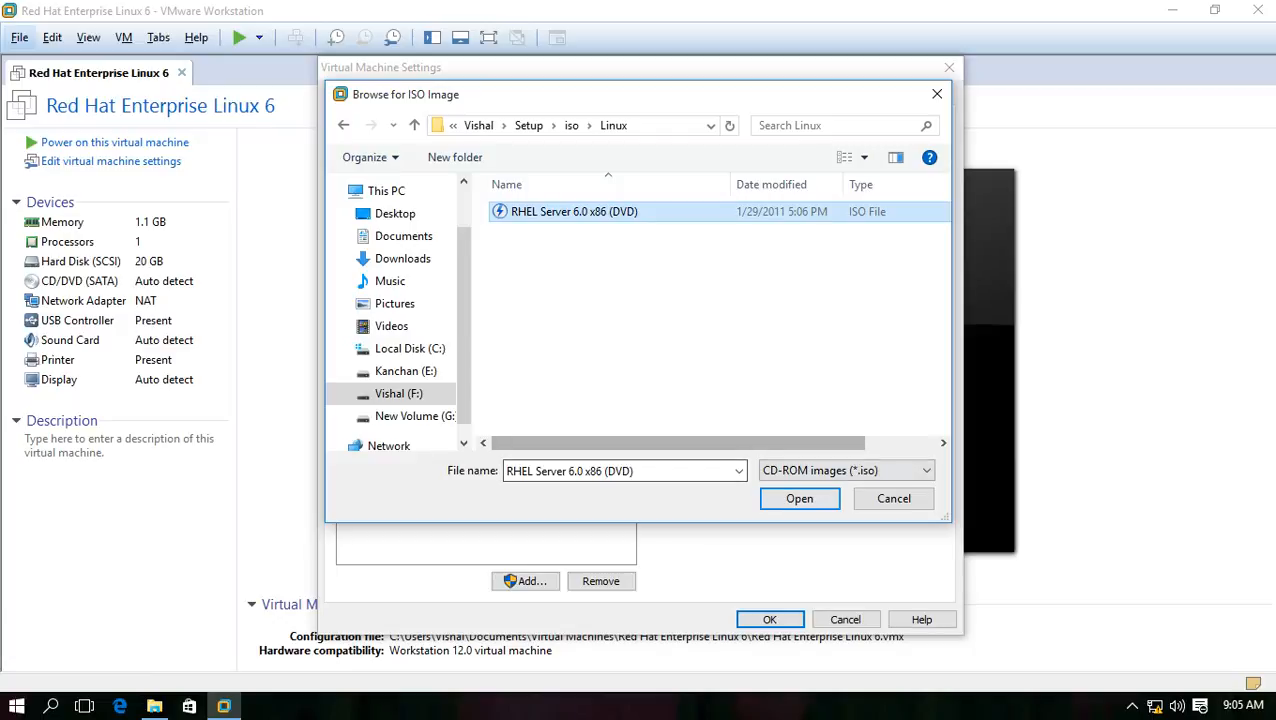
click(799, 498)
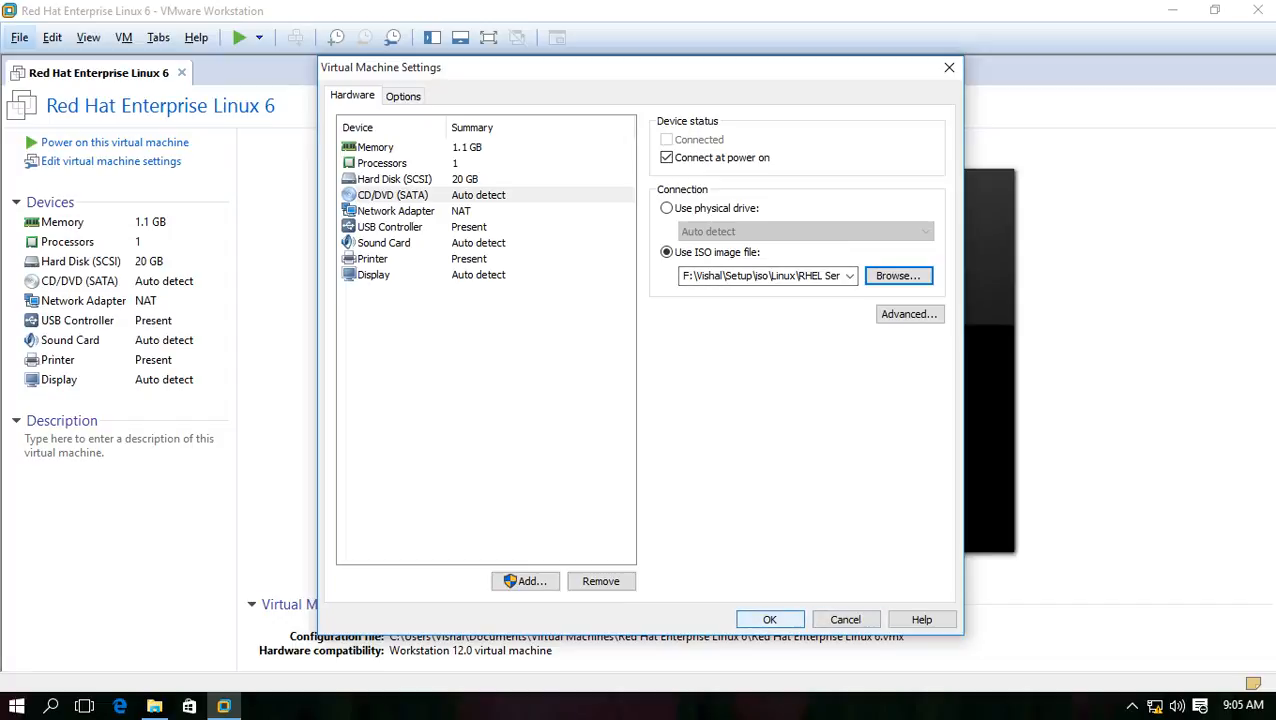
click(769, 619)
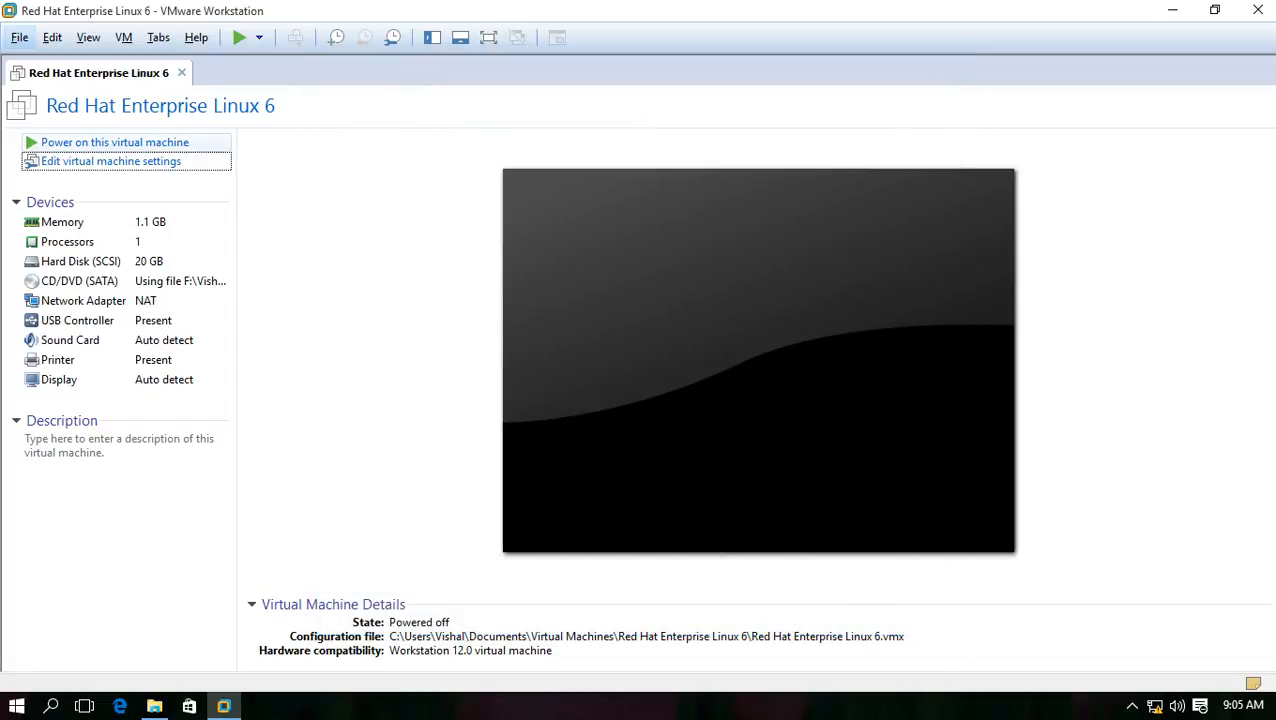
click(115, 142)
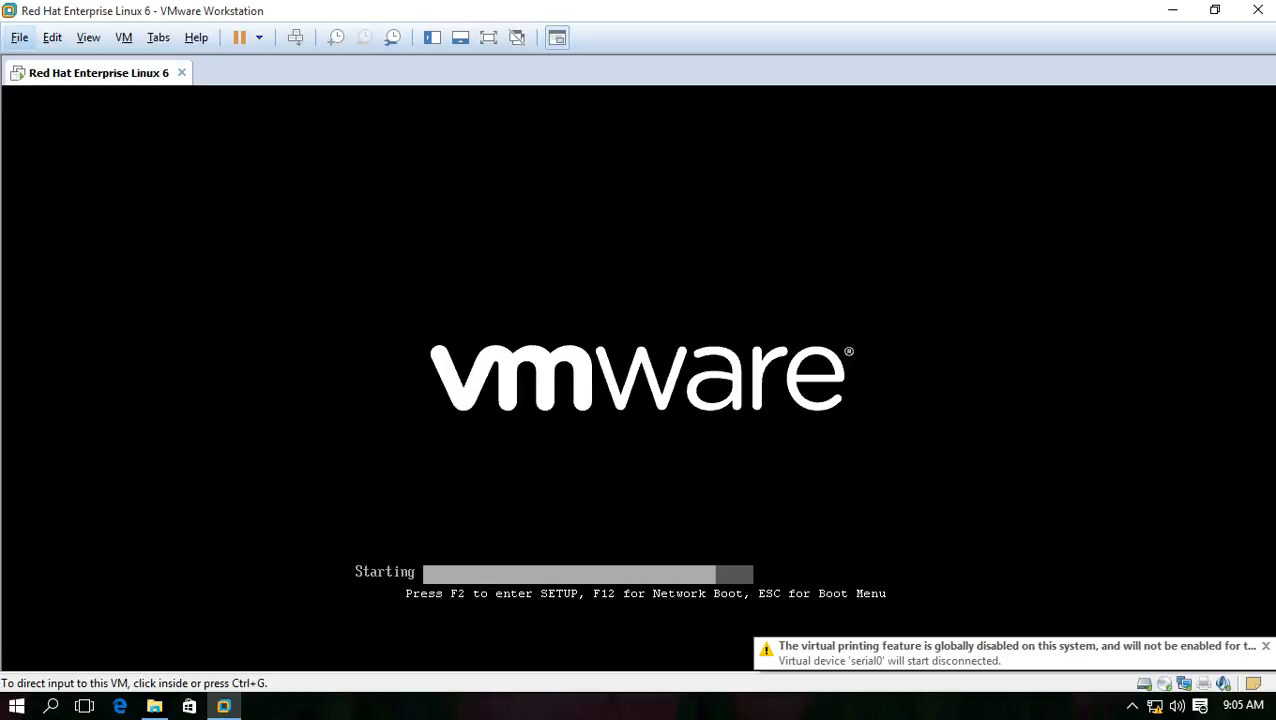
Stop the boot countdown and boot 'Install or upgrade an existing system' from the RHEL 6.0 menu
key(ctrl+g)
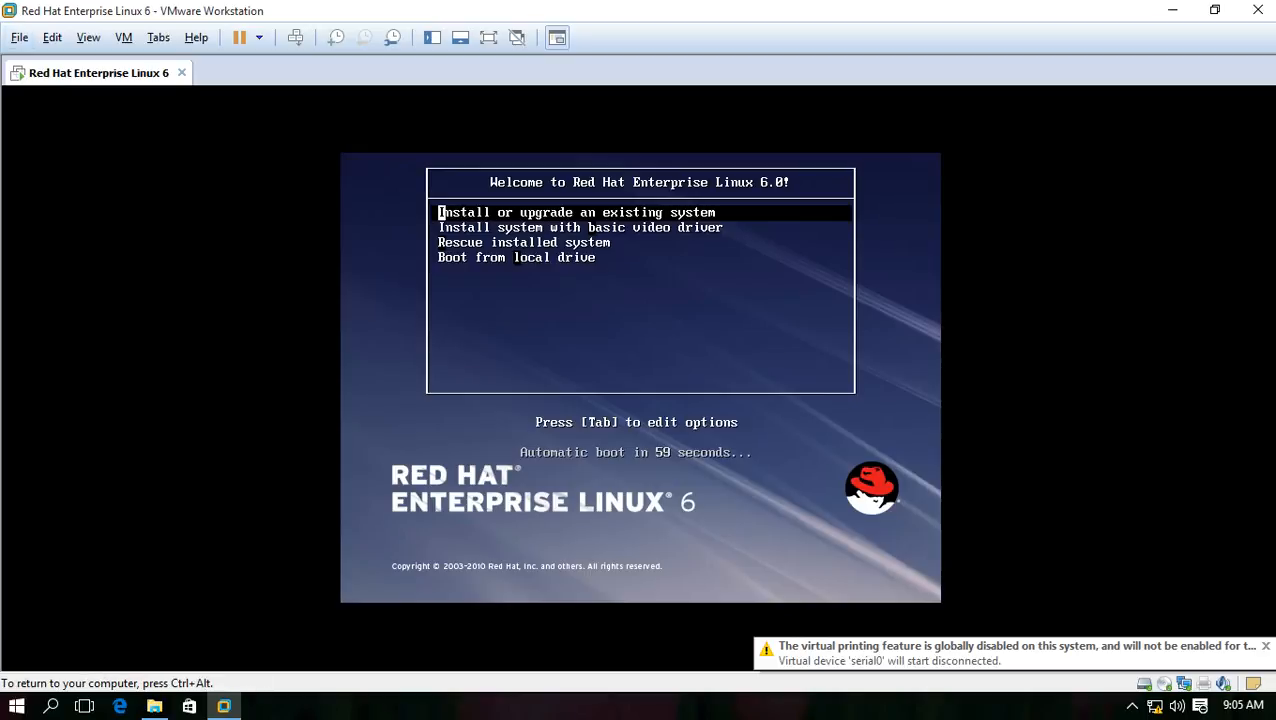
key(Down)
key(Up)
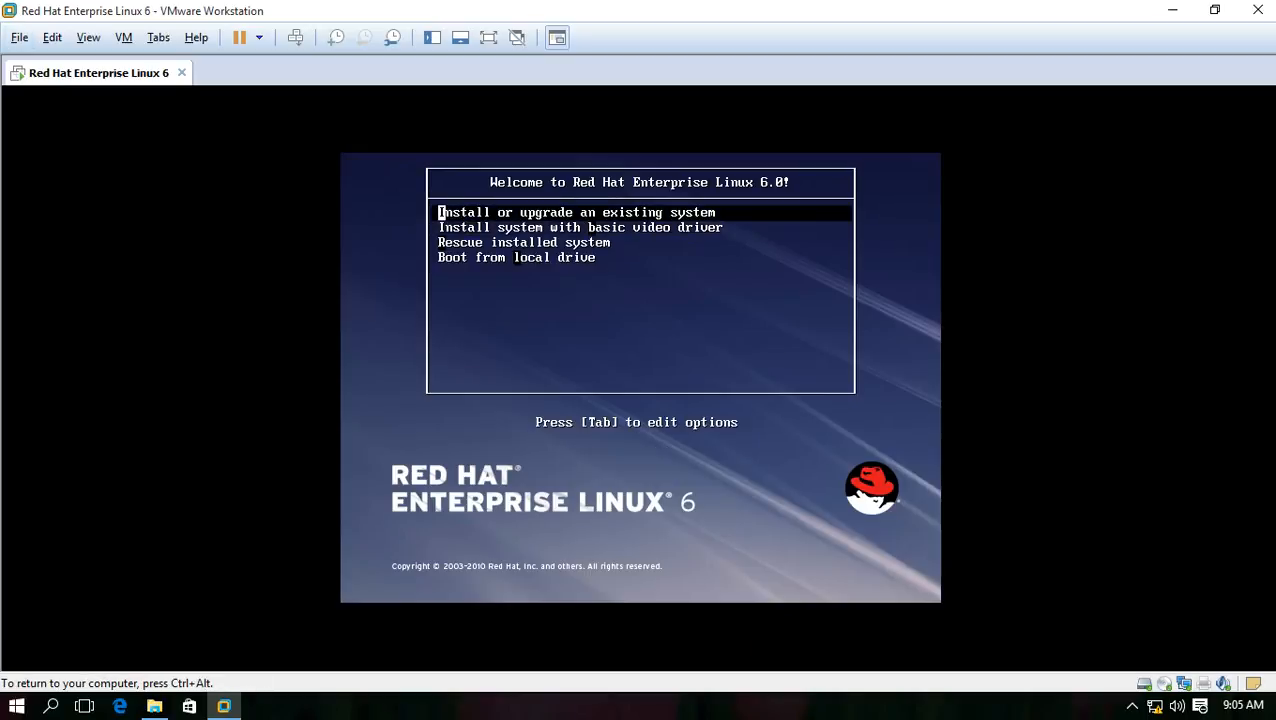
key(Return)
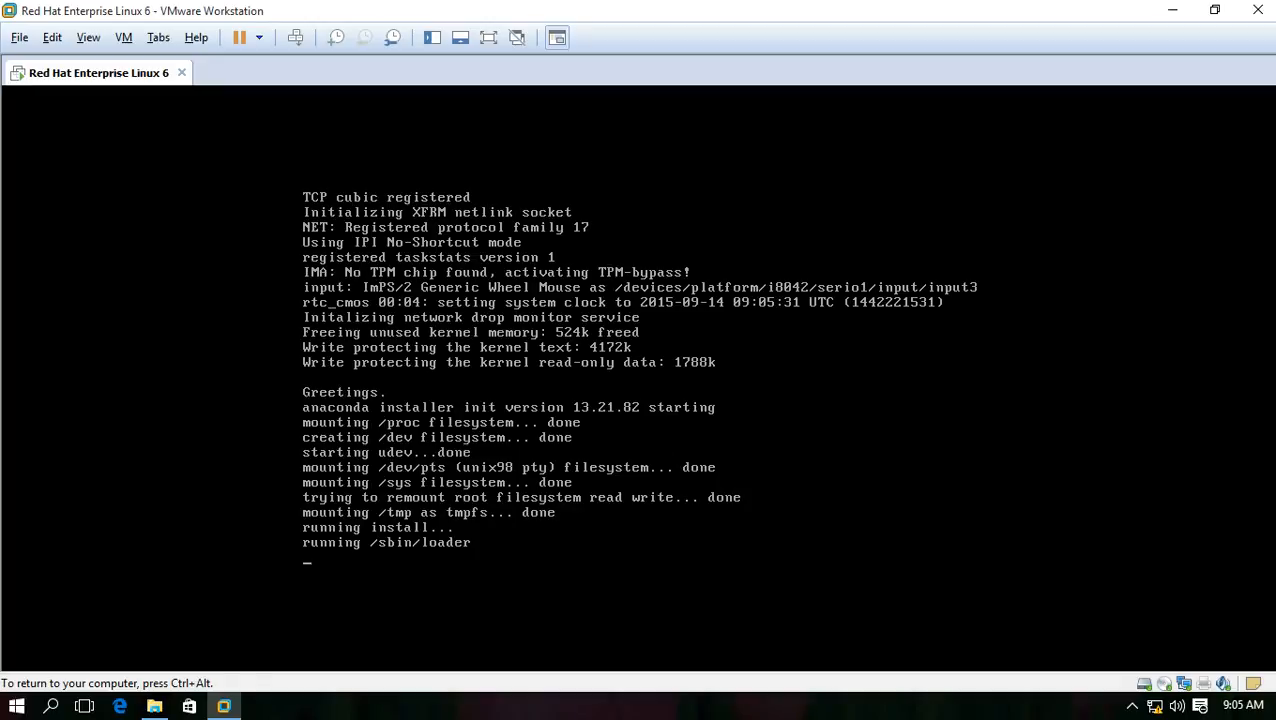
Show the VM full screen and skip the installation media test in the Disc Found dialog
key(ctrl+alt)
click(488, 37)
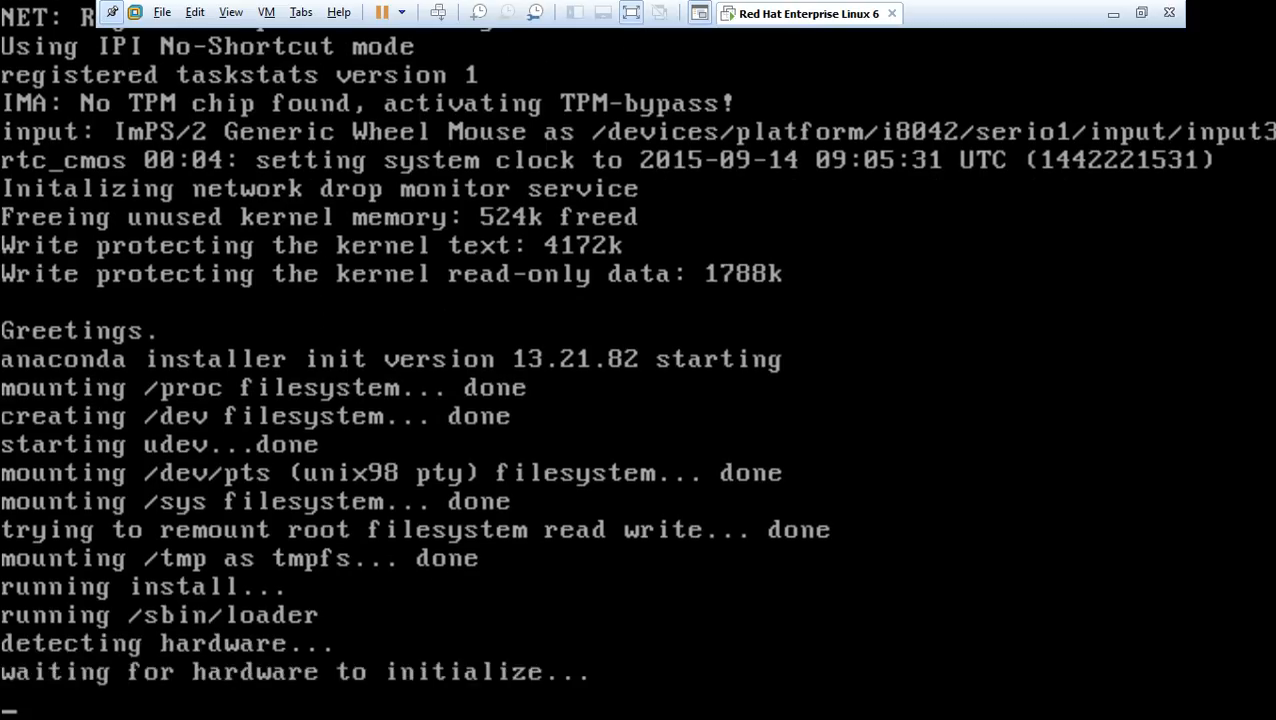
key(ctrl+alt)
key(ctrl+g)
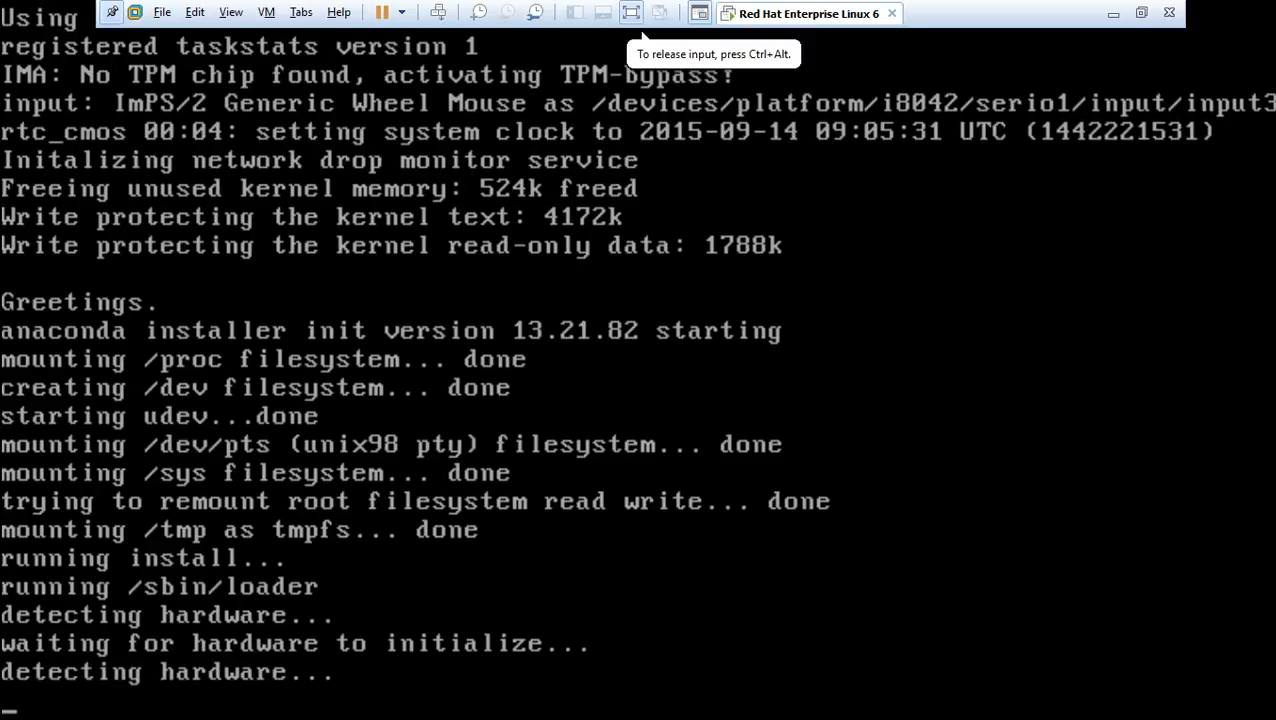
key(ctrl+alt)
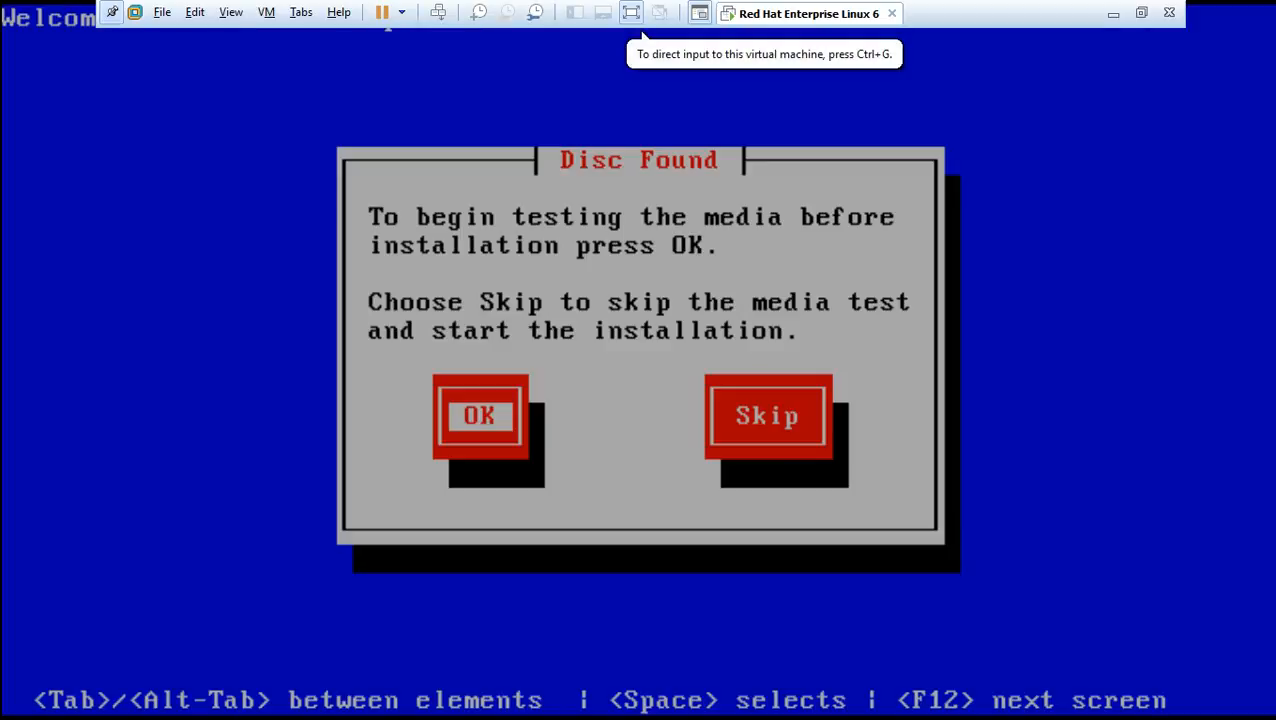
key(ctrl+g)
key(Tab)
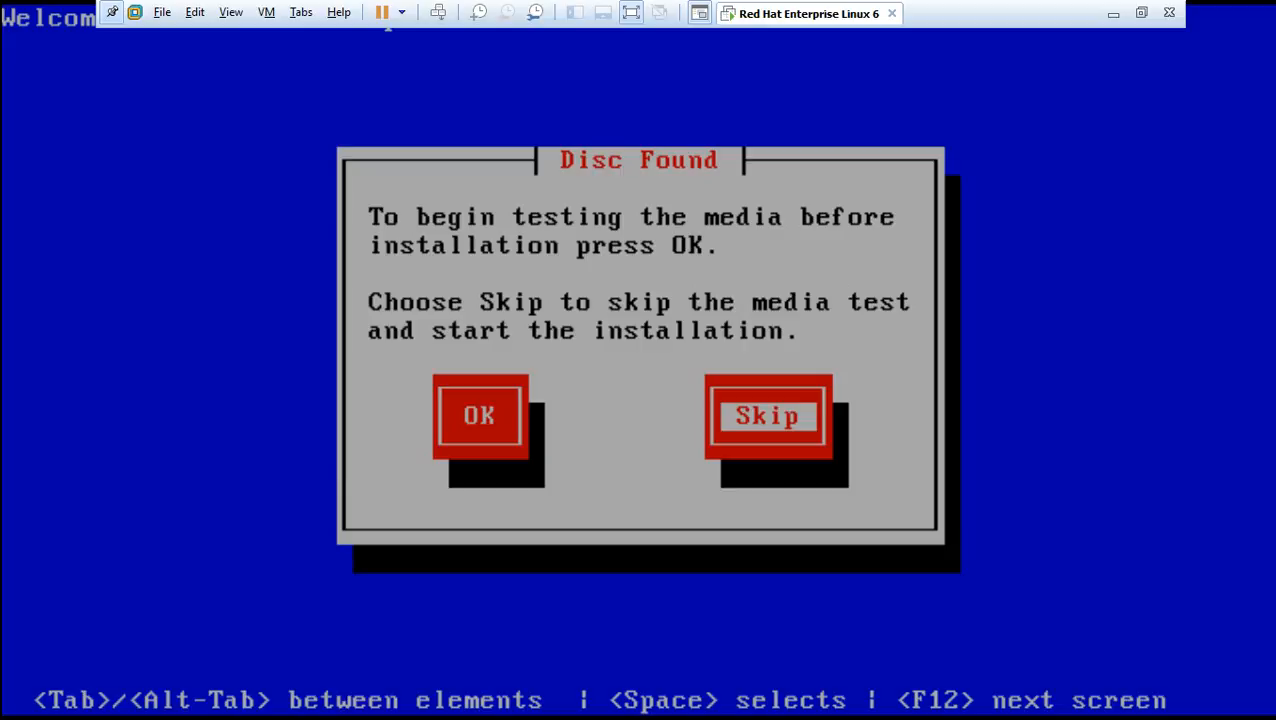
key(Return)
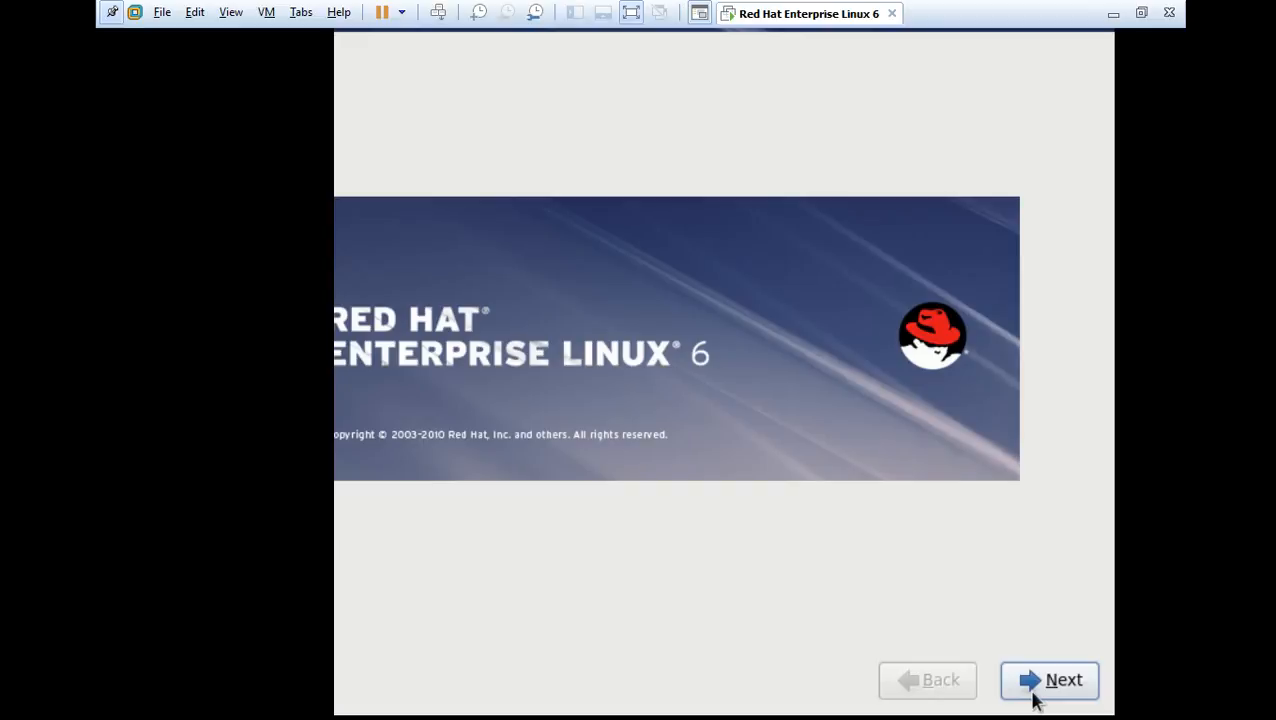
key(ctrl+alt)
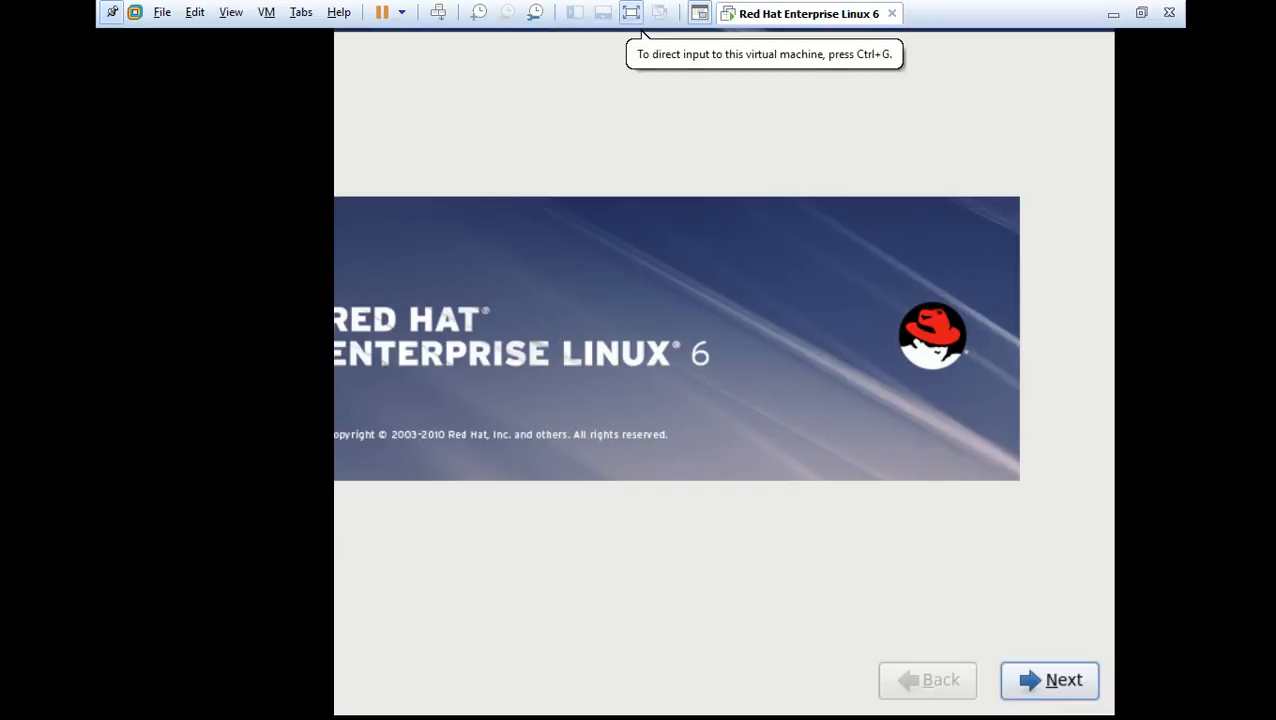
Pass the installer welcome page, keeping English (English) language and the U.S. English keyboard
click(631, 12)
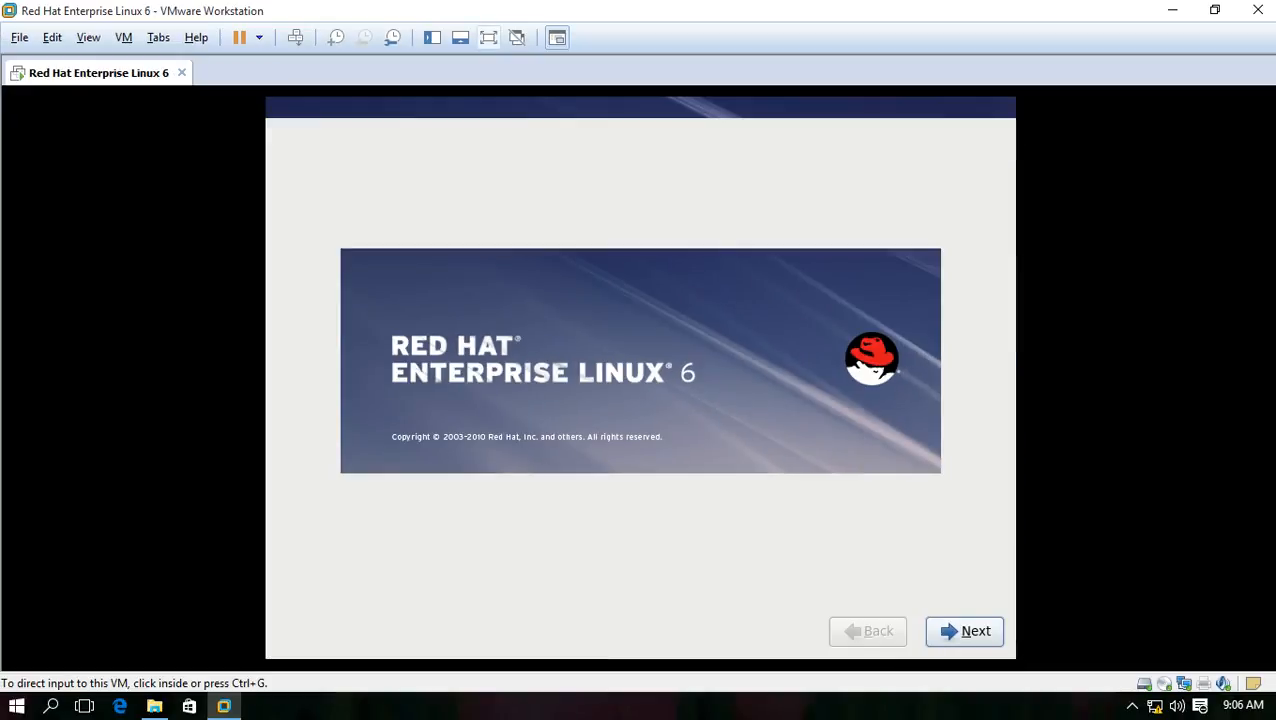
click(487, 37)
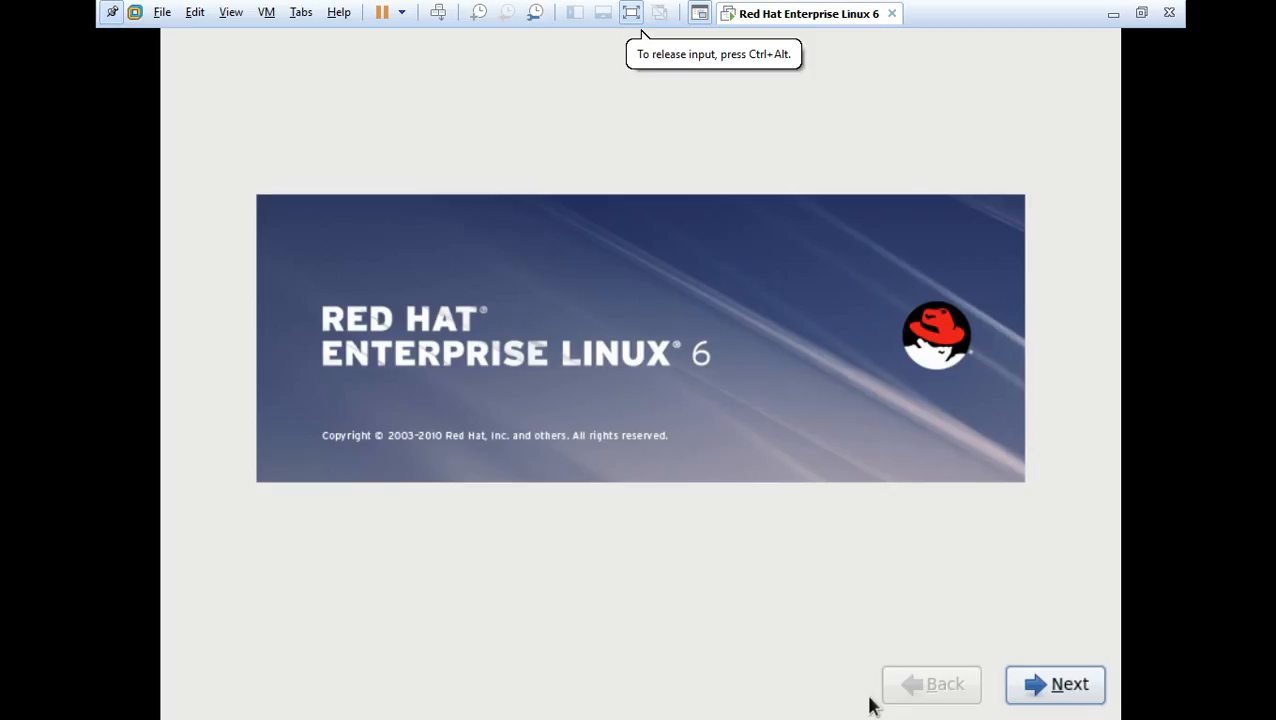
click(1068, 693)
click(1068, 688)
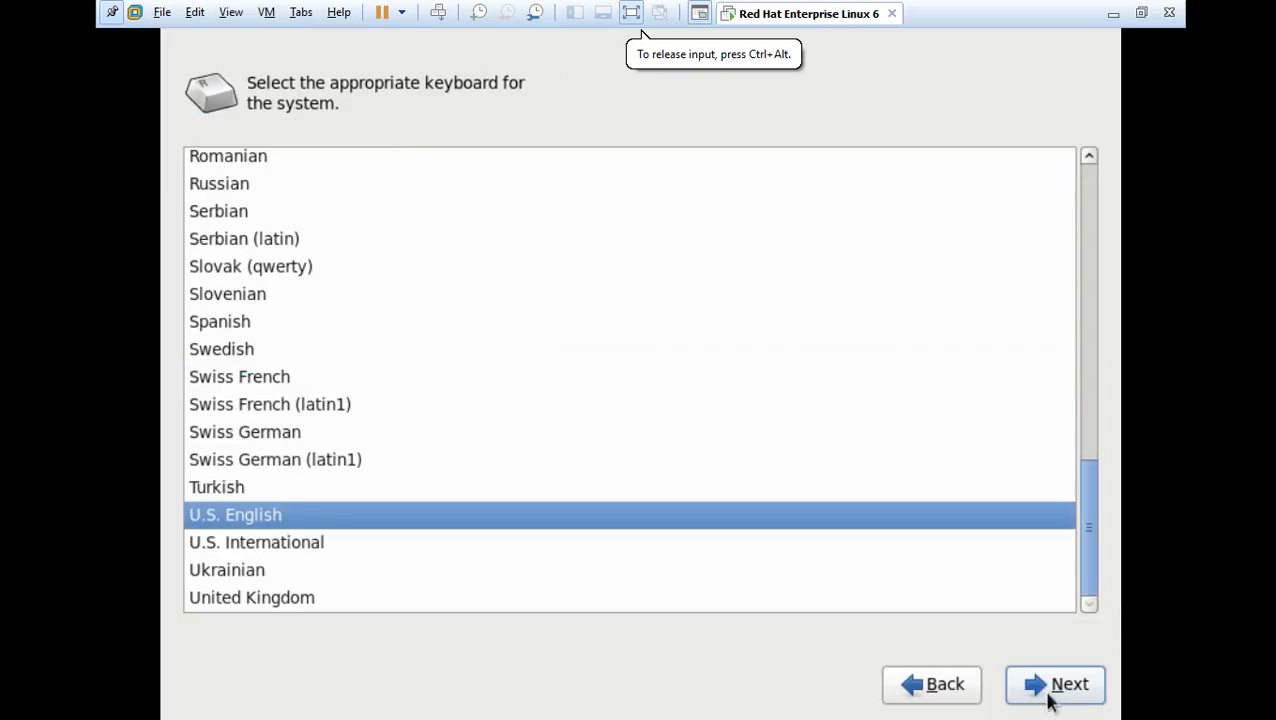
click(928, 686)
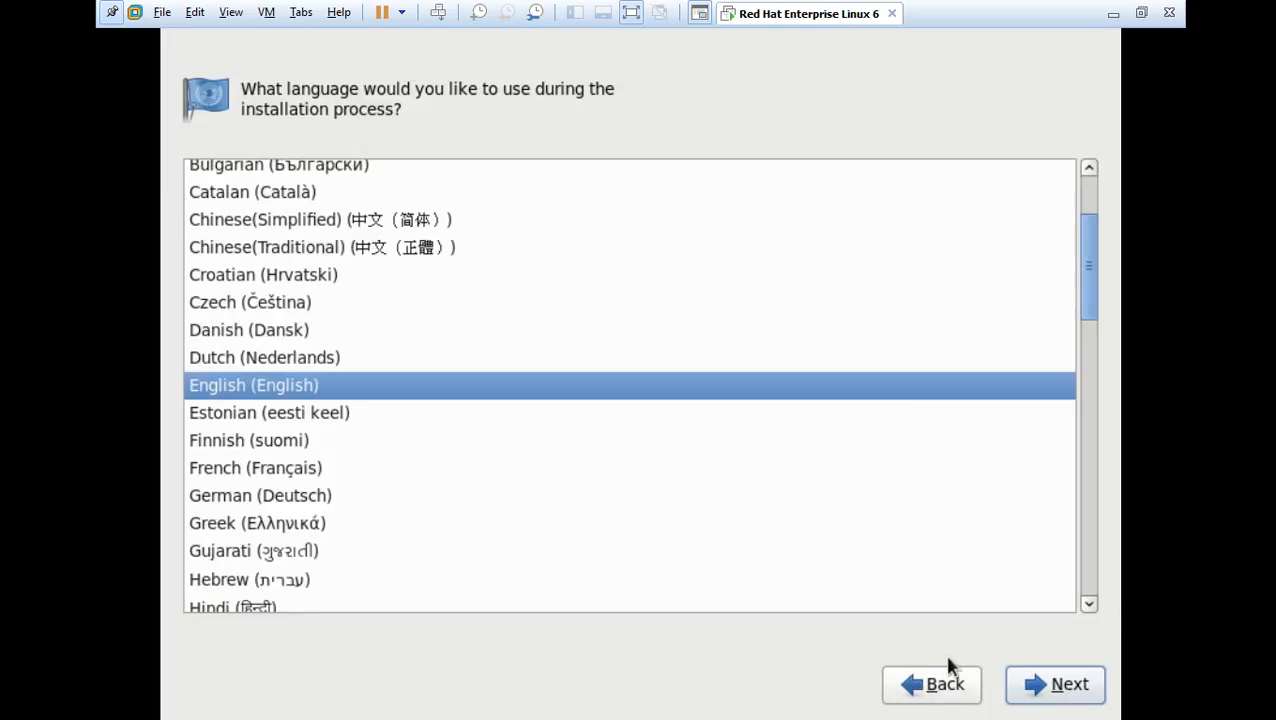
click(1068, 690)
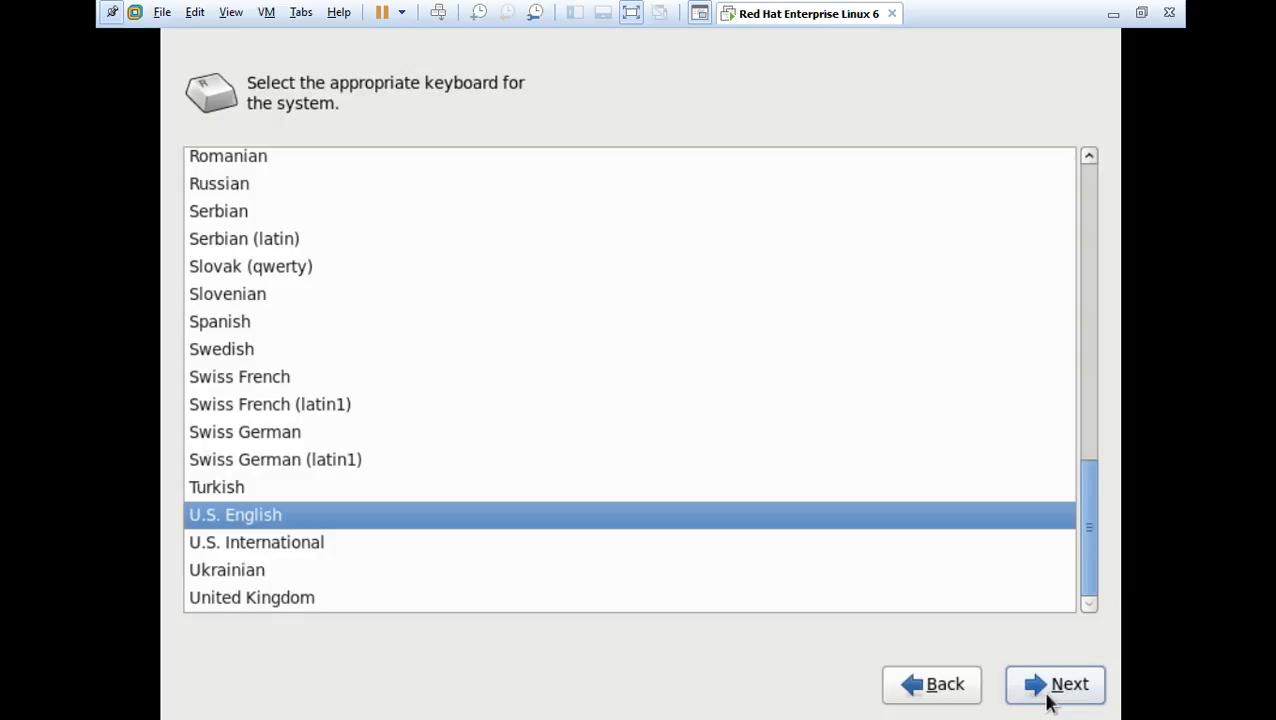
click(1050, 702)
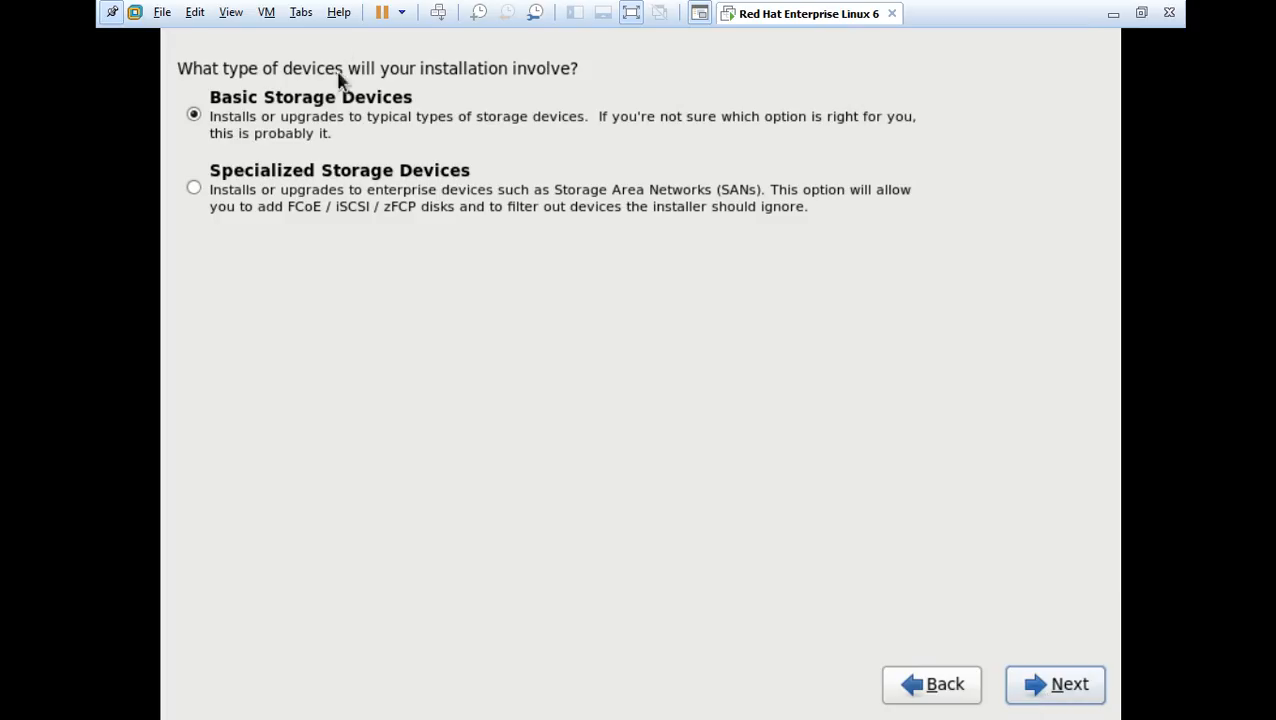
Use Basic Storage Devices, re-initialize the drive, keep hostname localhost.localdomain, and set time zone Asia/Kolkata
click(1042, 694)
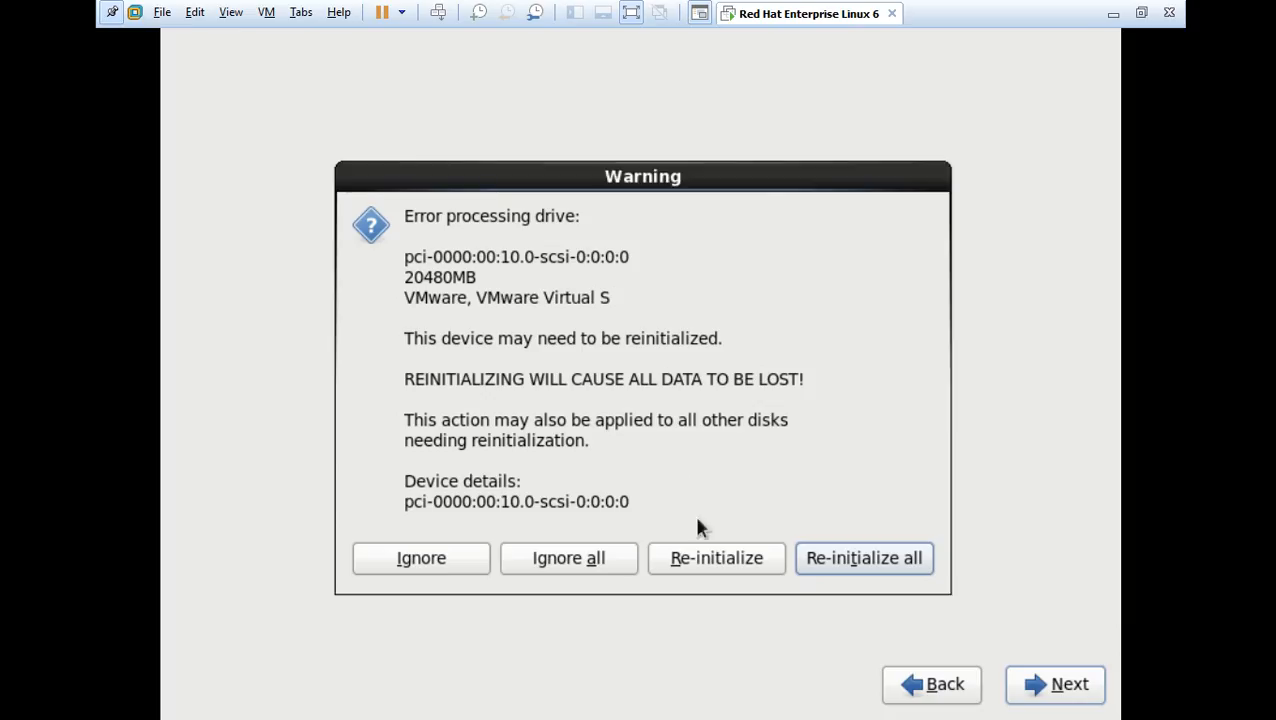
click(835, 560)
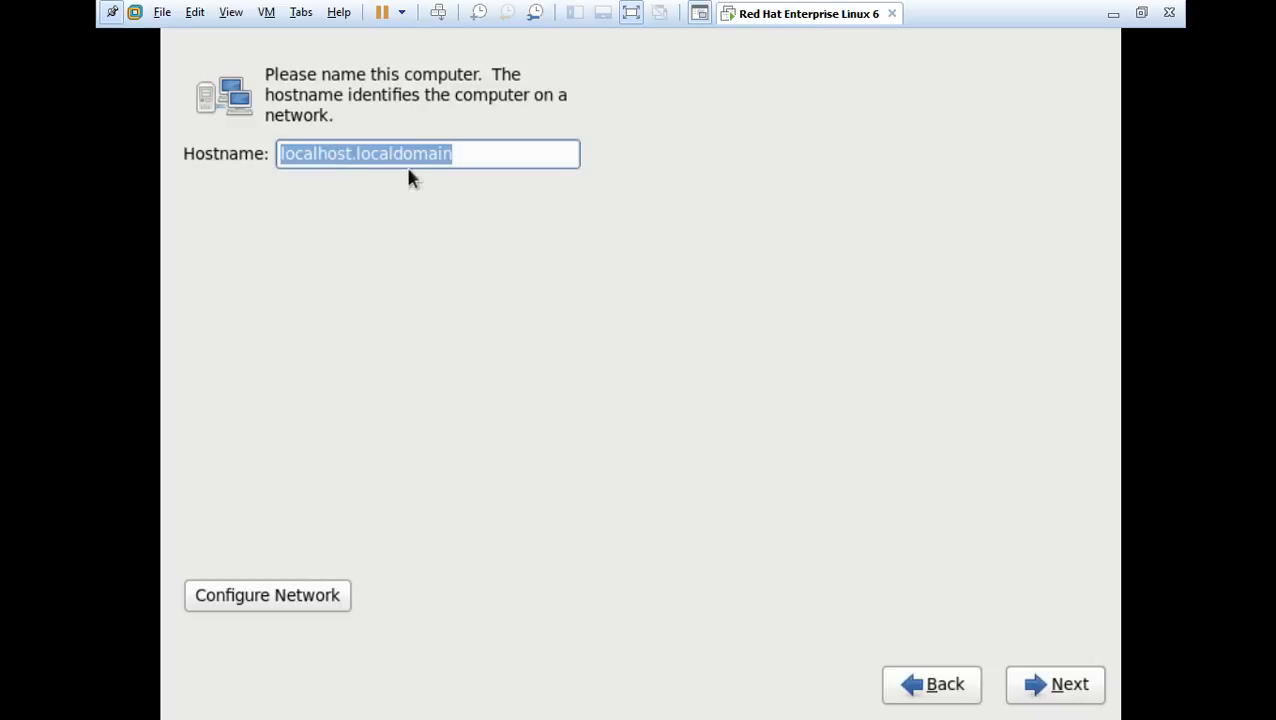
click(1061, 686)
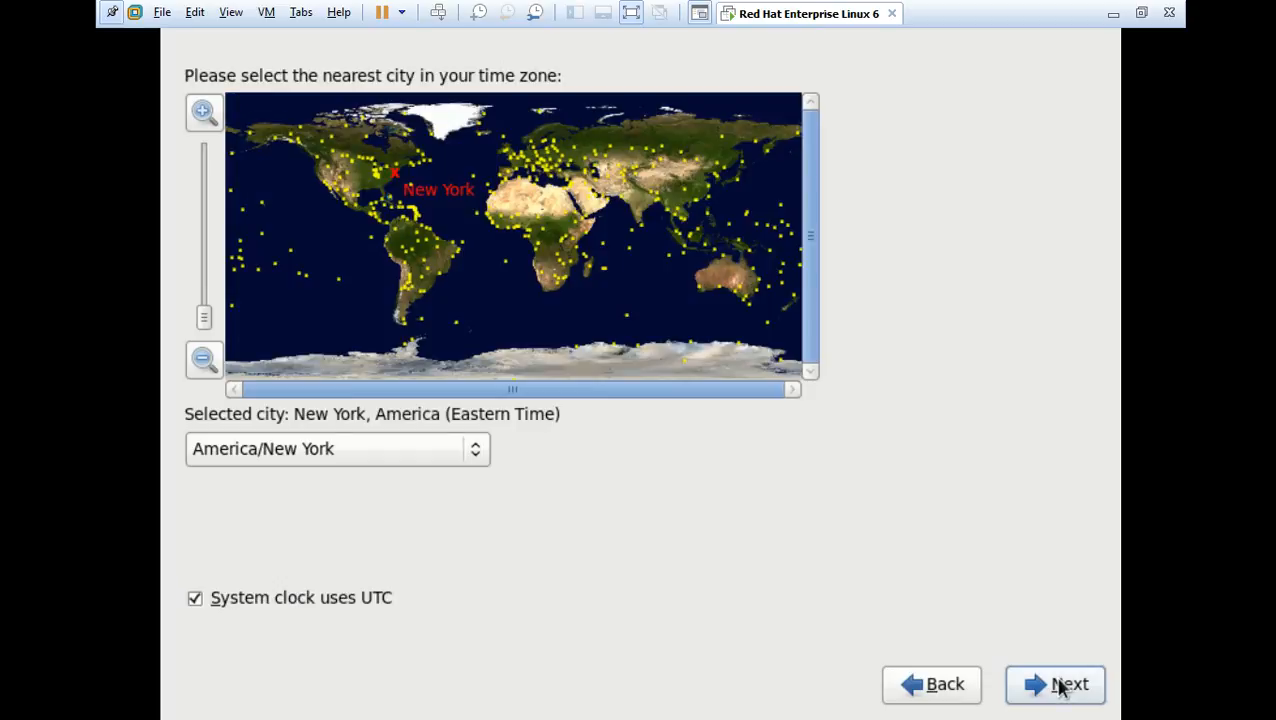
click(658, 213)
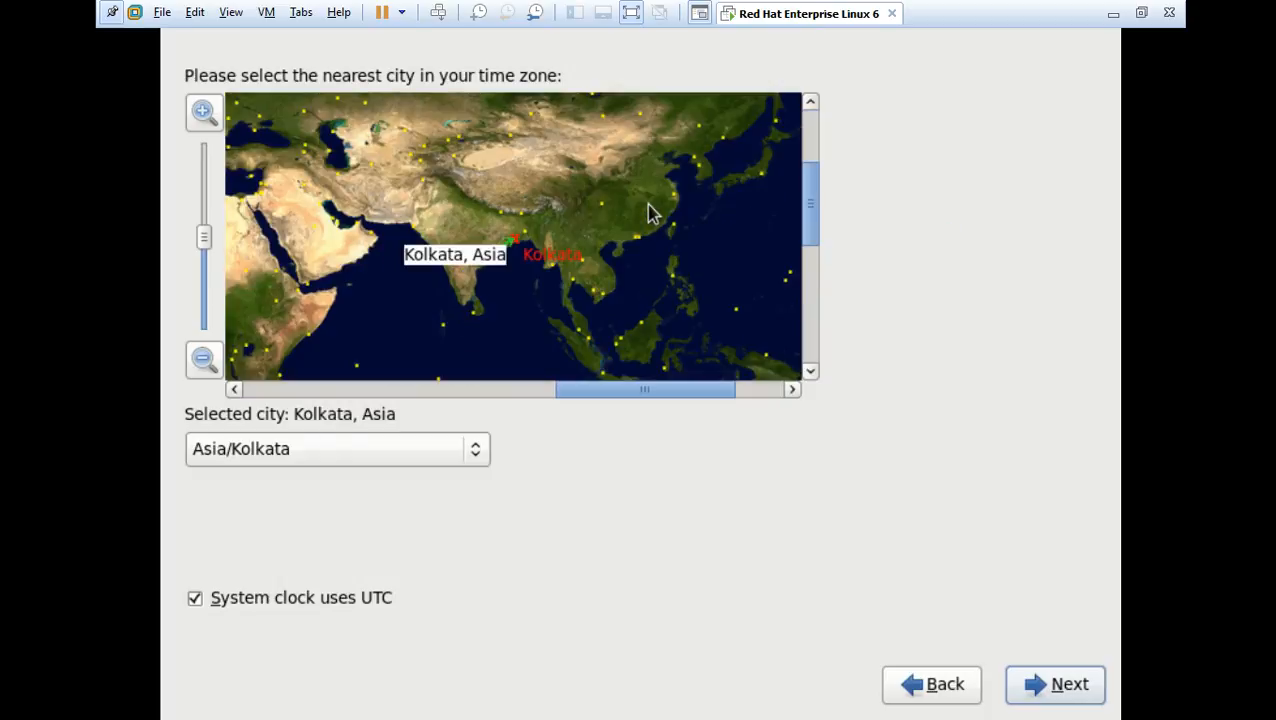
click(1059, 688)
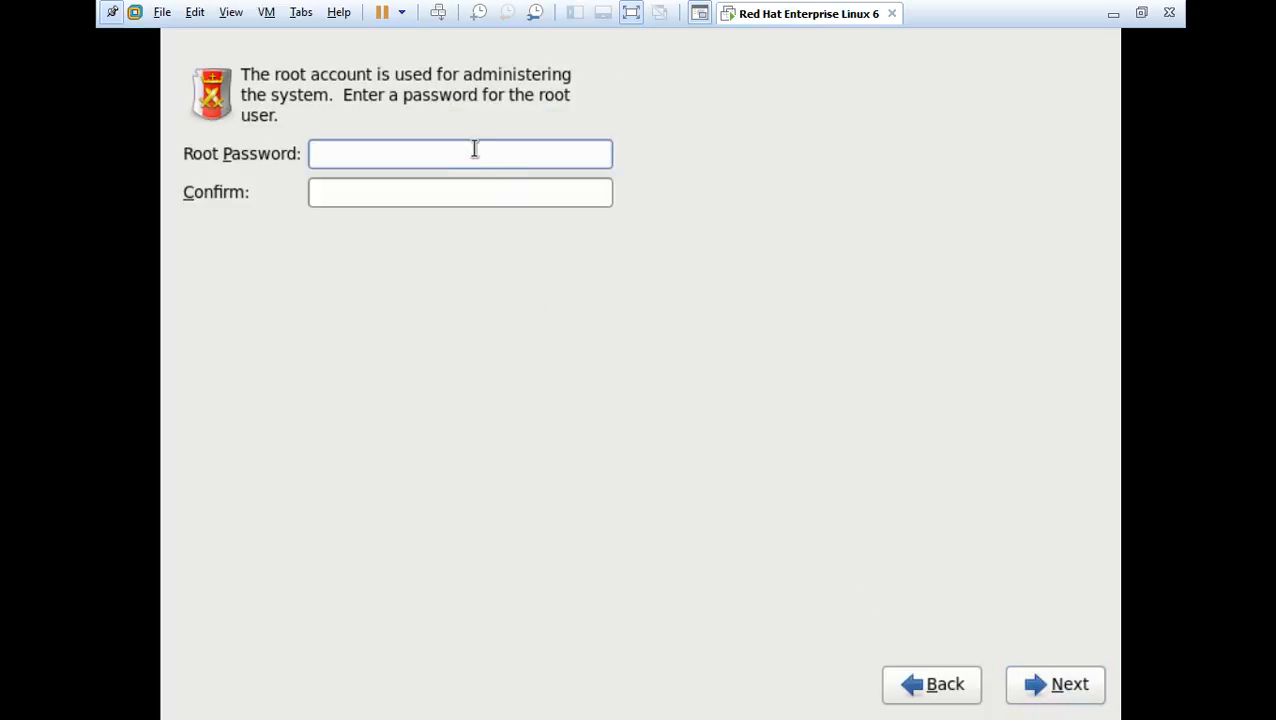
Enter and confirm the root password, then accept the weak-password warning with Use Anyway
key(Tab)
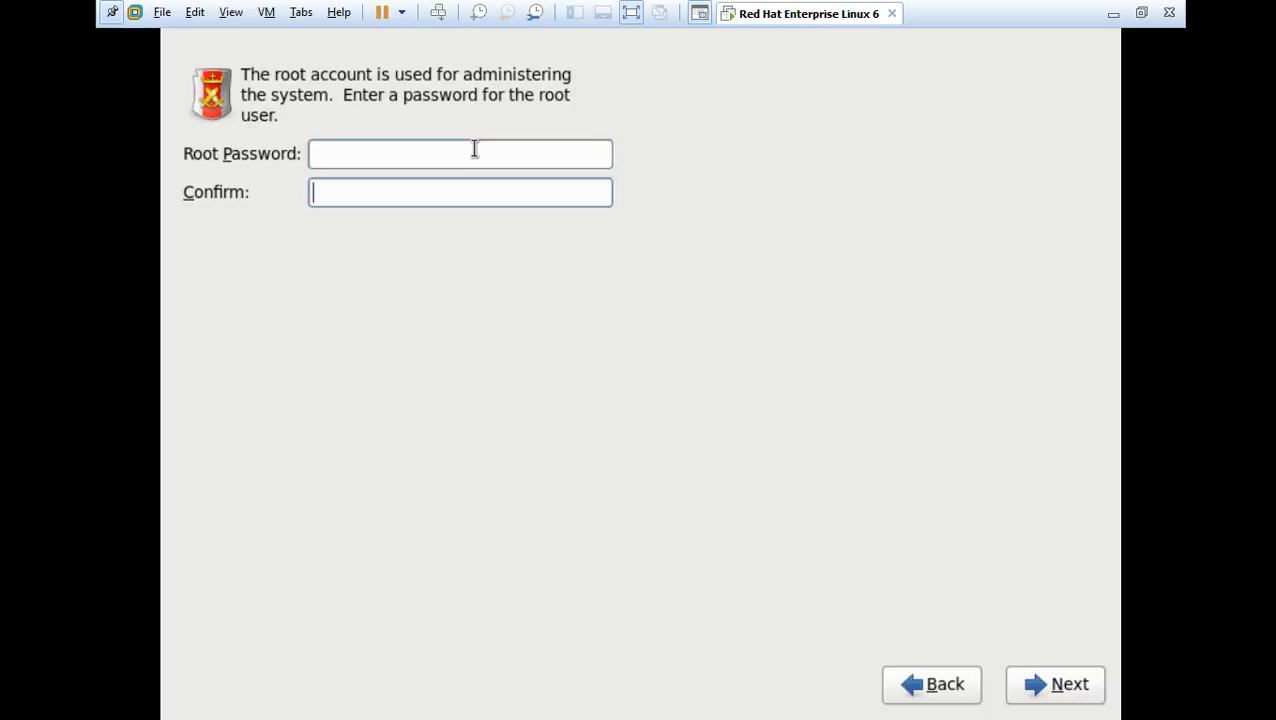
click(475, 152)
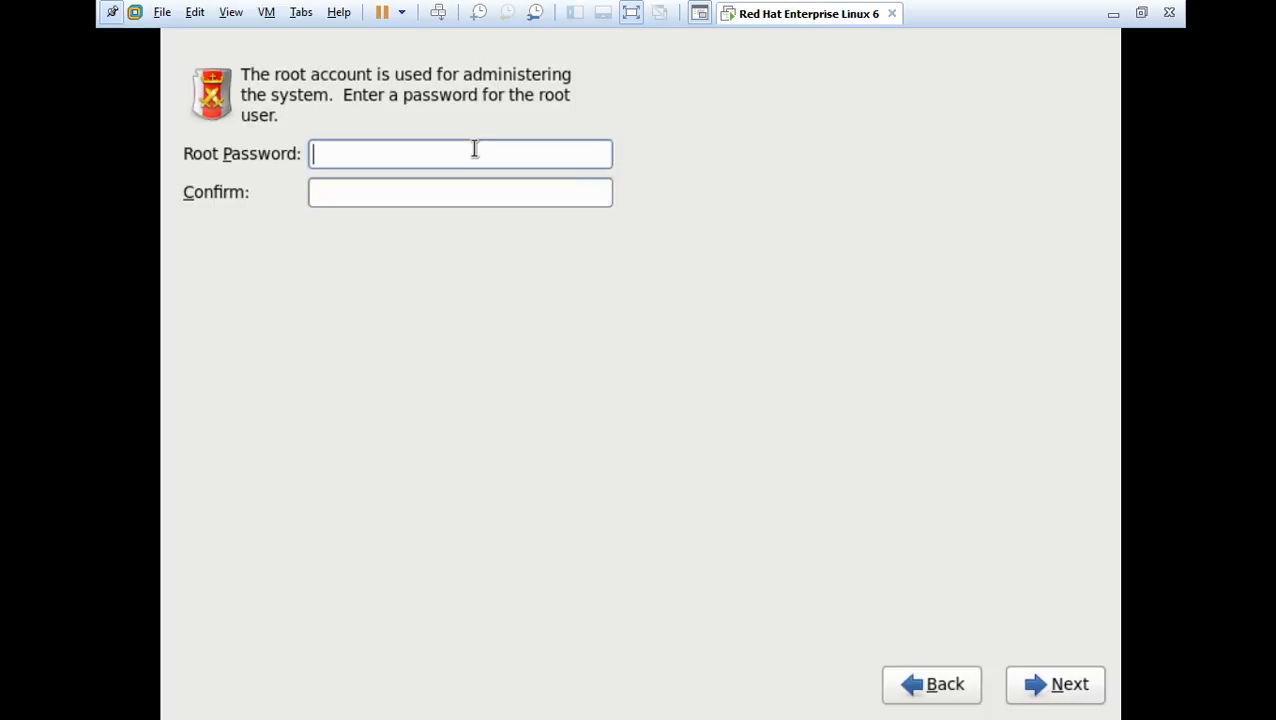
text(redhat)
click(457, 195)
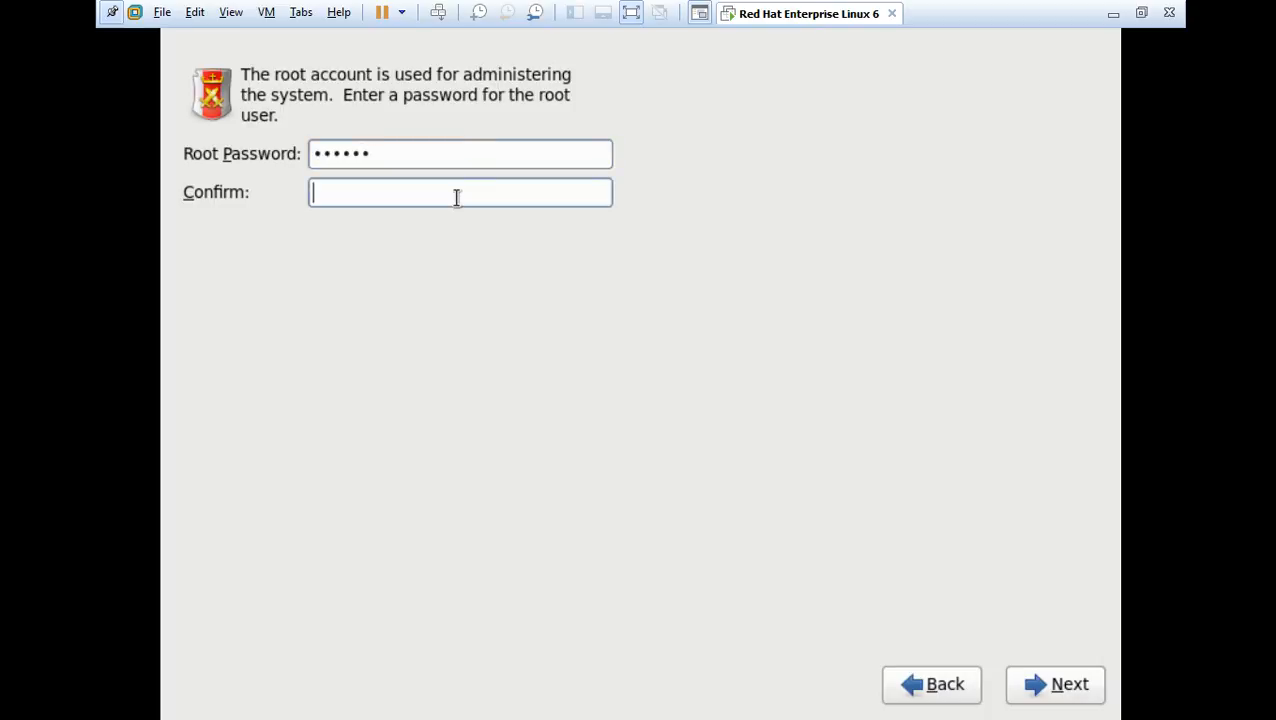
text(redhat)
click(1051, 690)
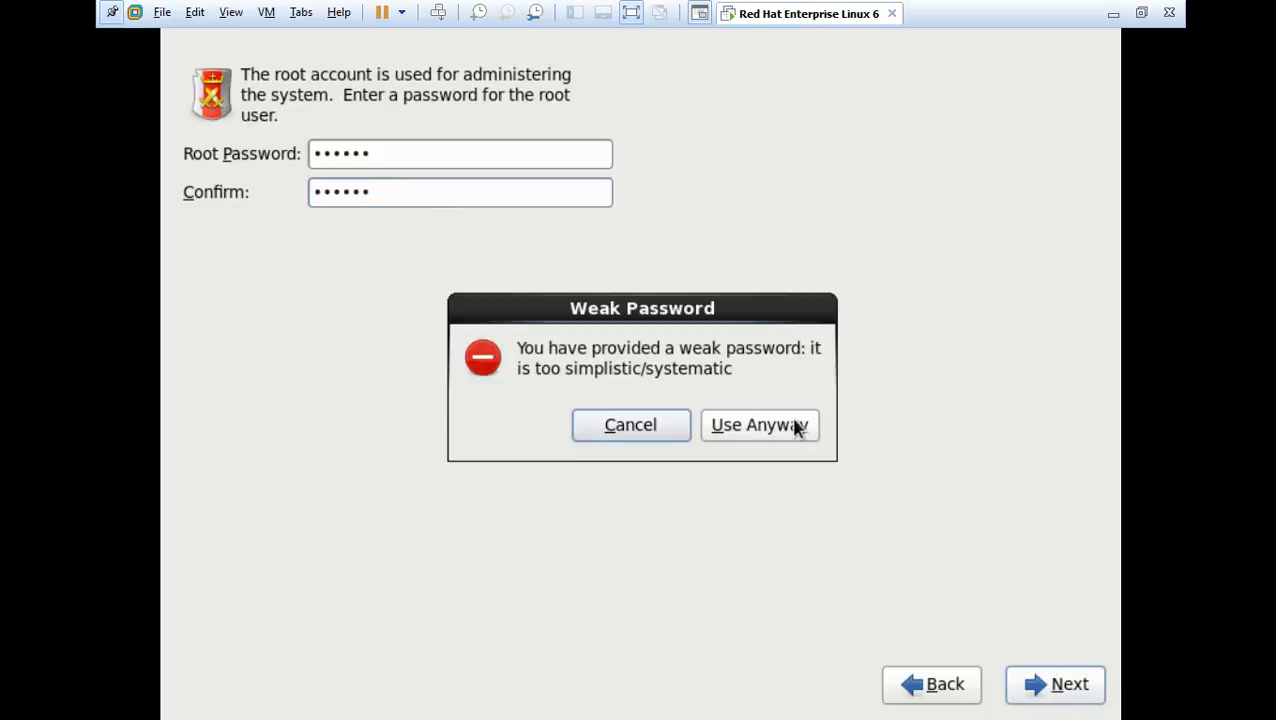
click(795, 428)
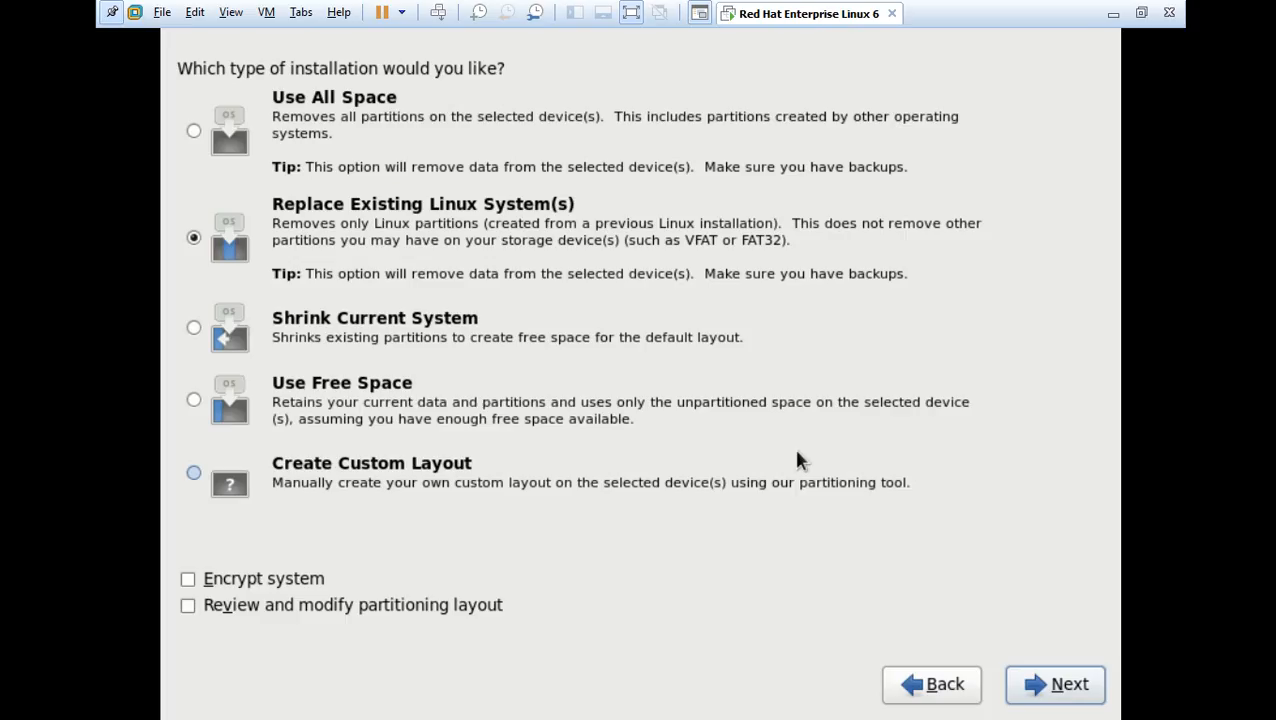
Keep Replace Existing Linux System(s) and write the partitioning changes to disk
click(378, 232)
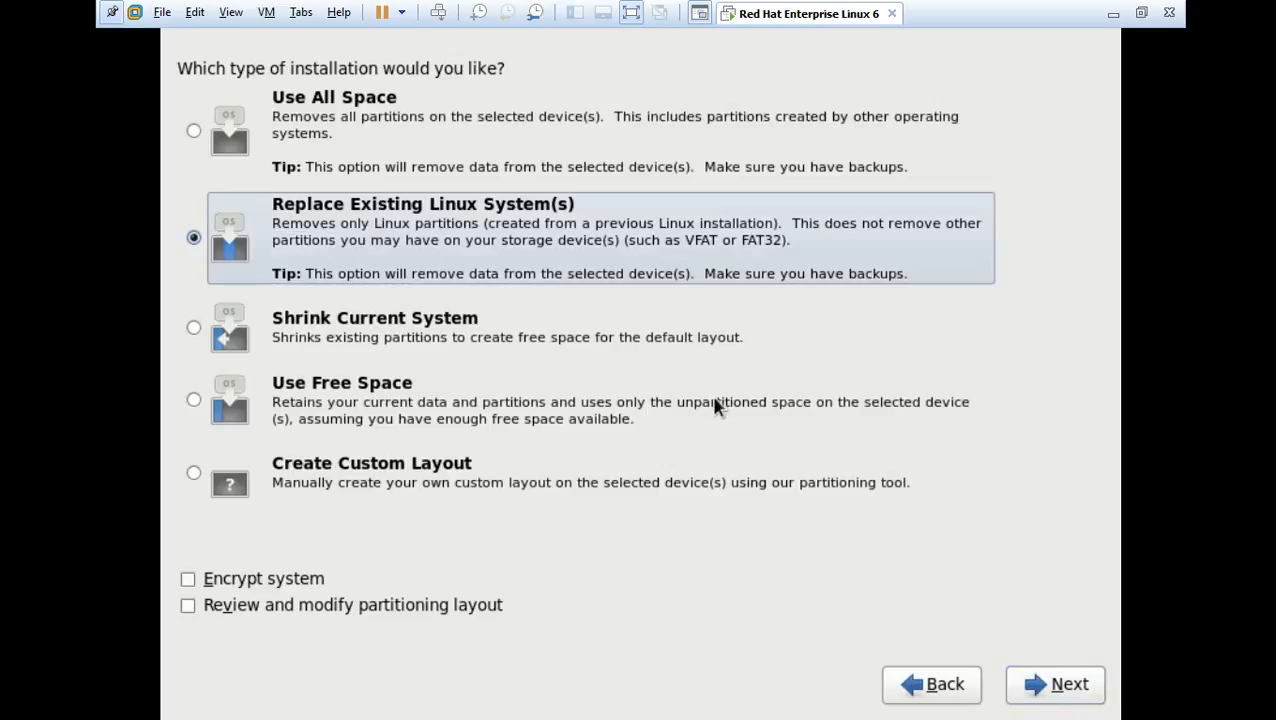
click(1036, 703)
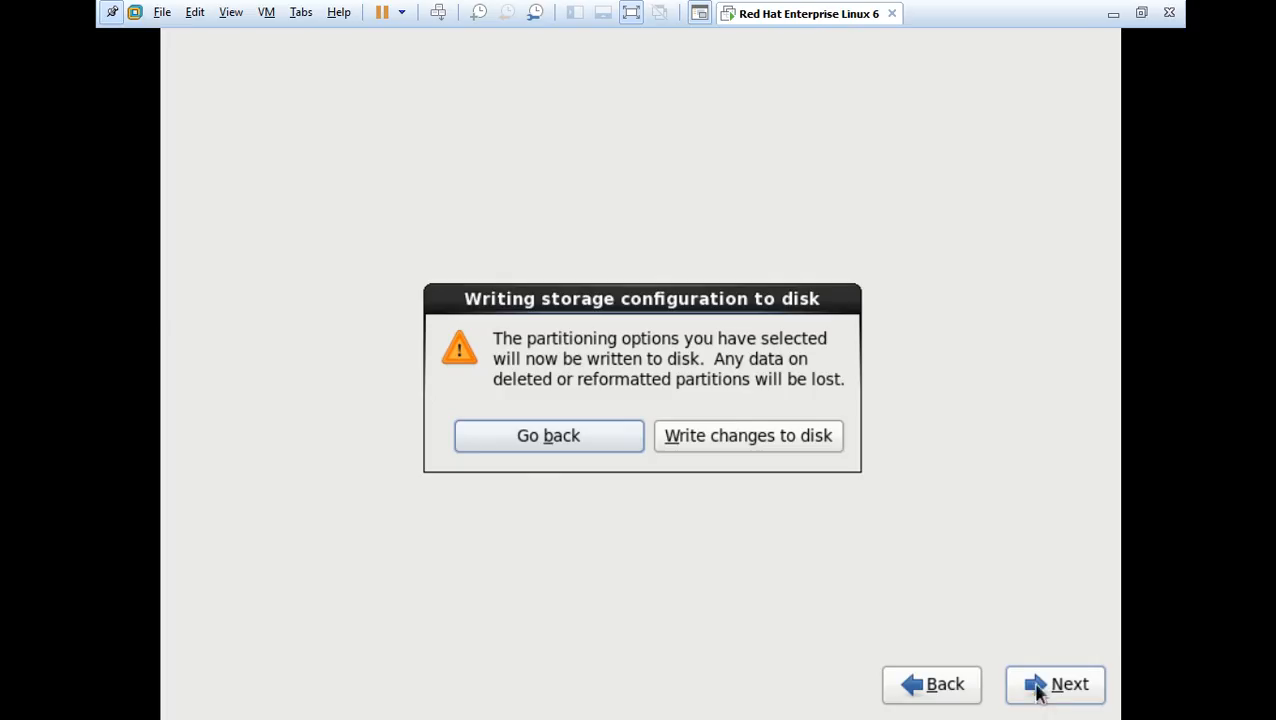
click(794, 446)
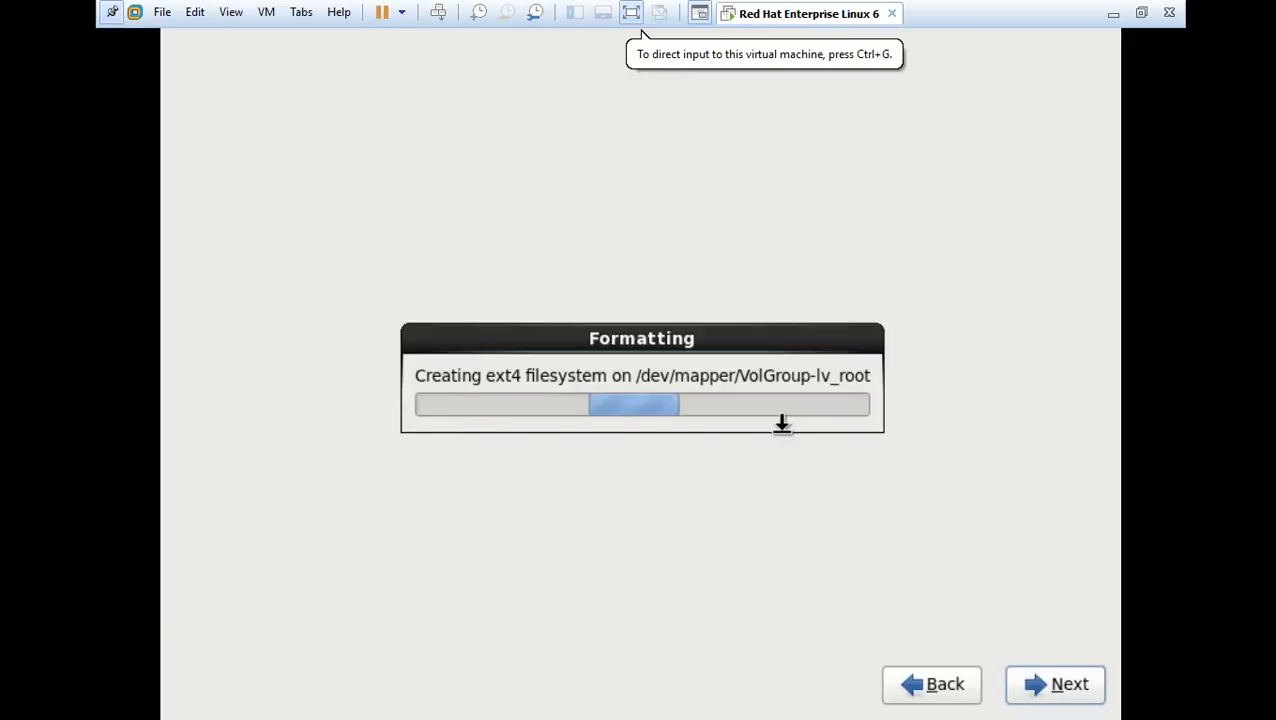
Switch the VM to windowed view and back to full screen while formatting finishes
click(631, 13)
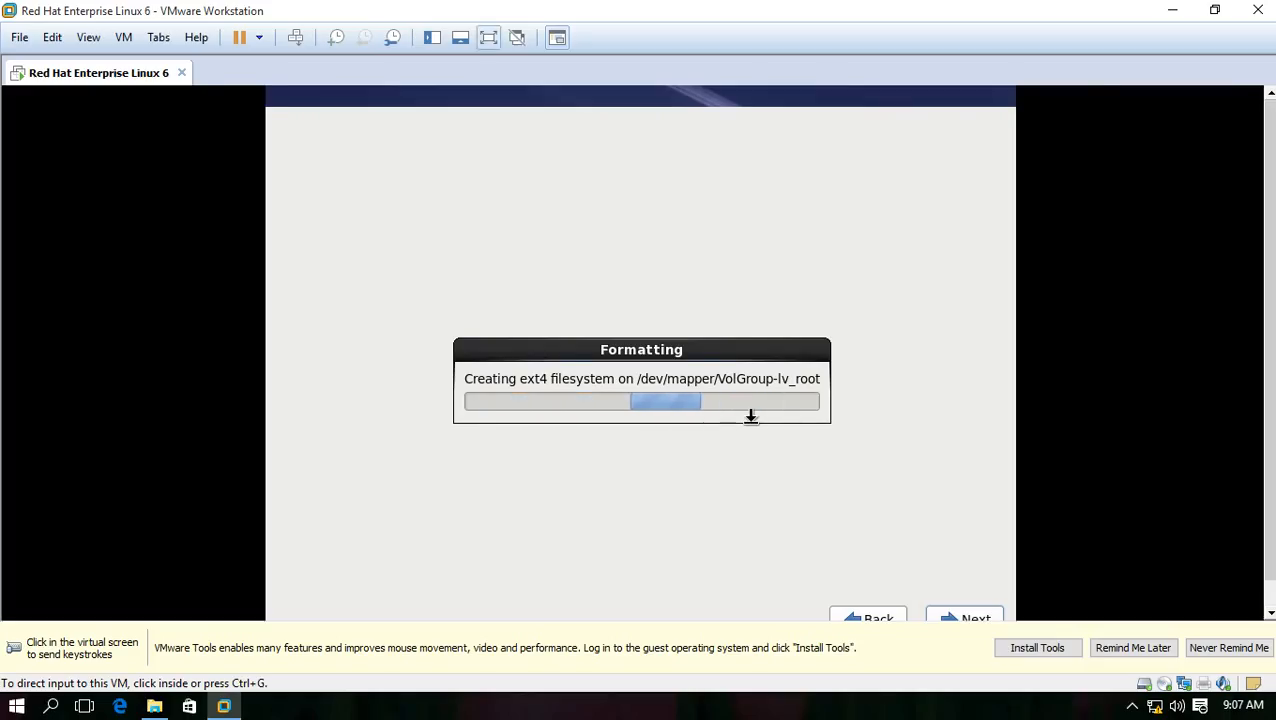
click(488, 37)
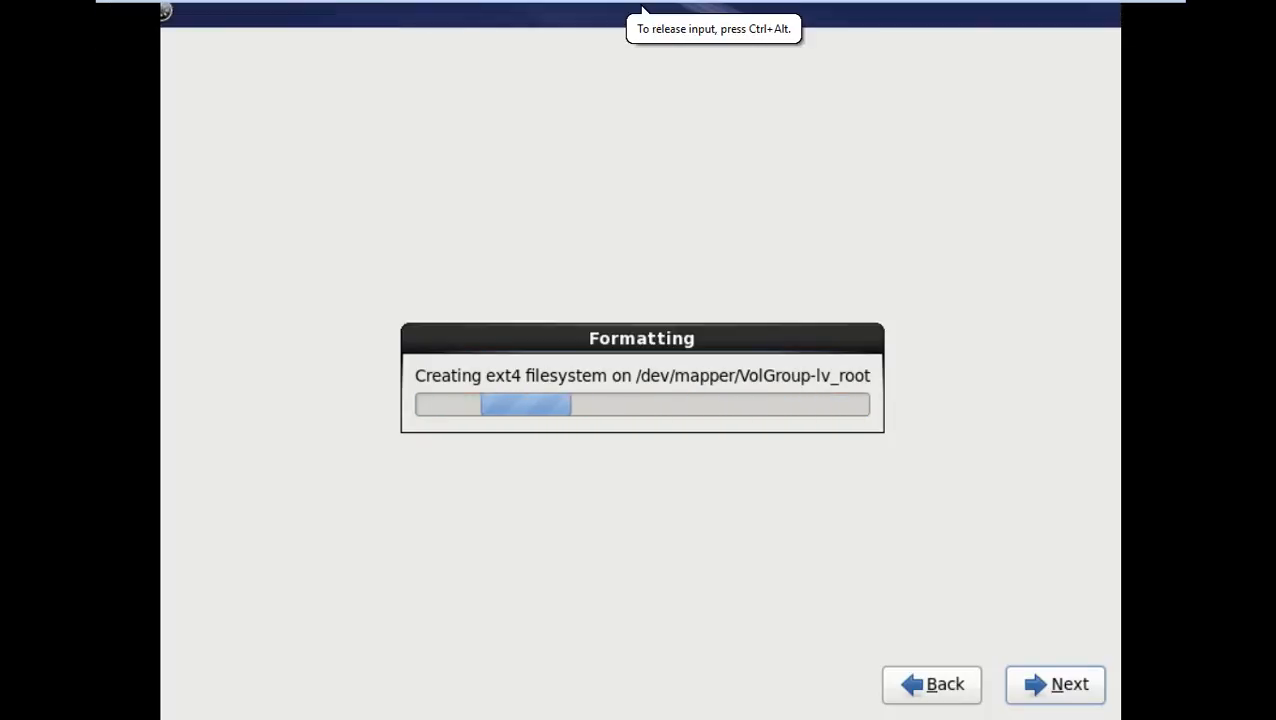
click(776, 453)
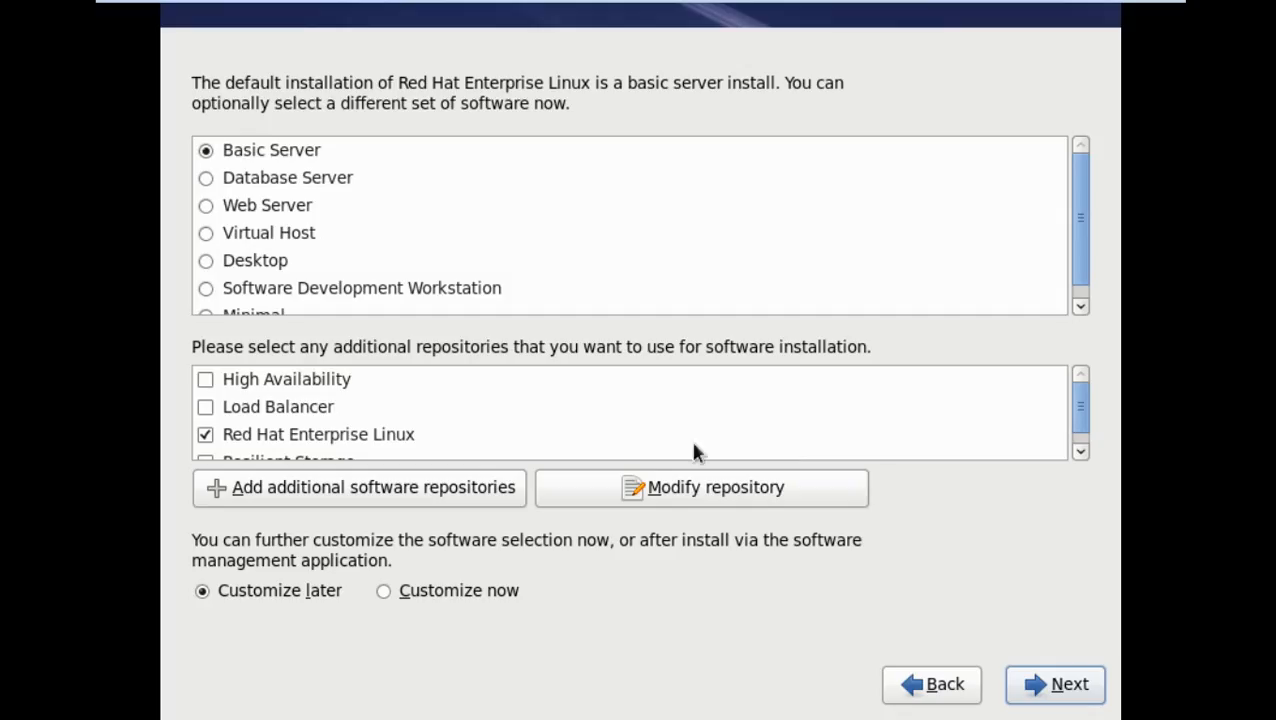
Choose Customize now, then add Backup Client with bacula-client and the Compatibility libraries group
click(383, 594)
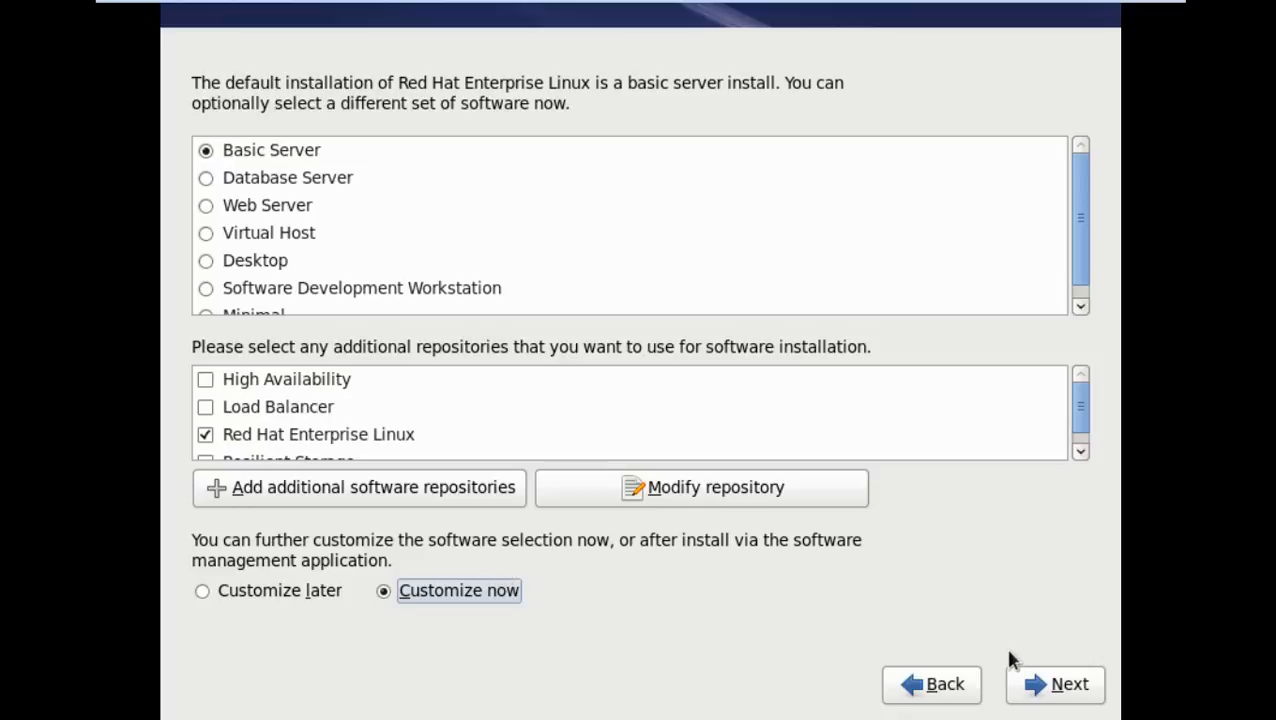
click(1037, 697)
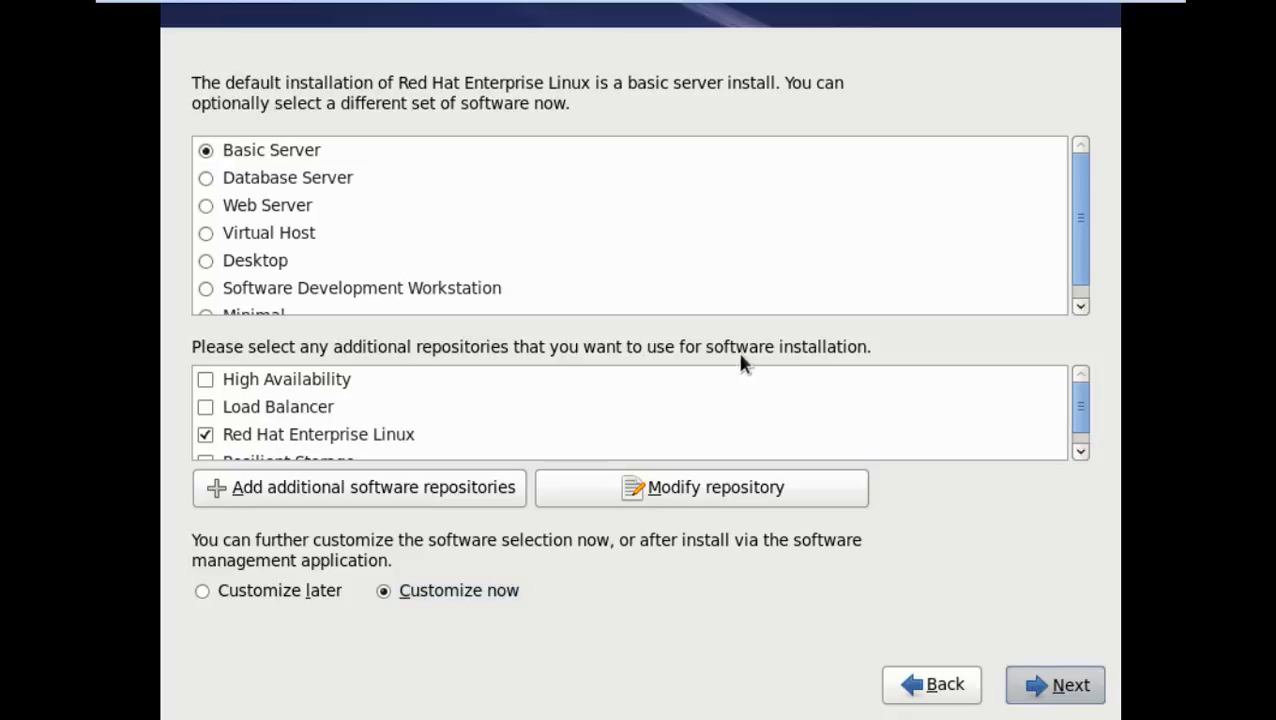
click(684, 104)
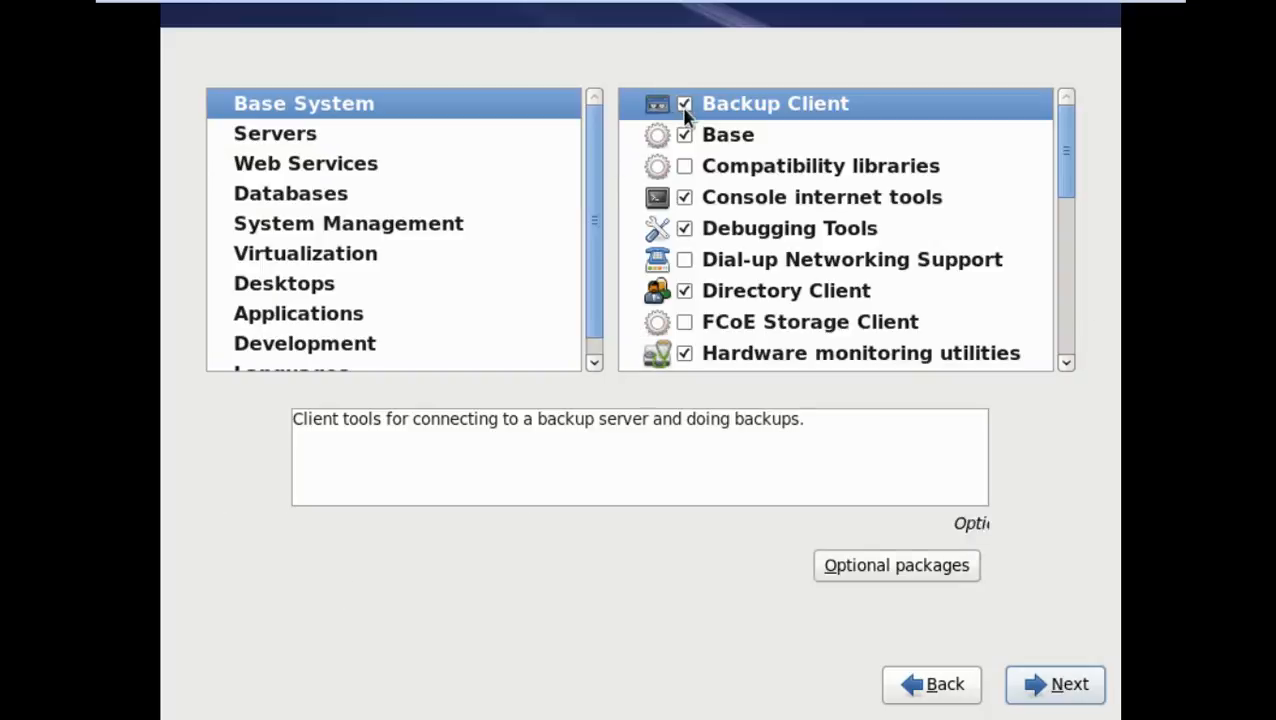
click(685, 167)
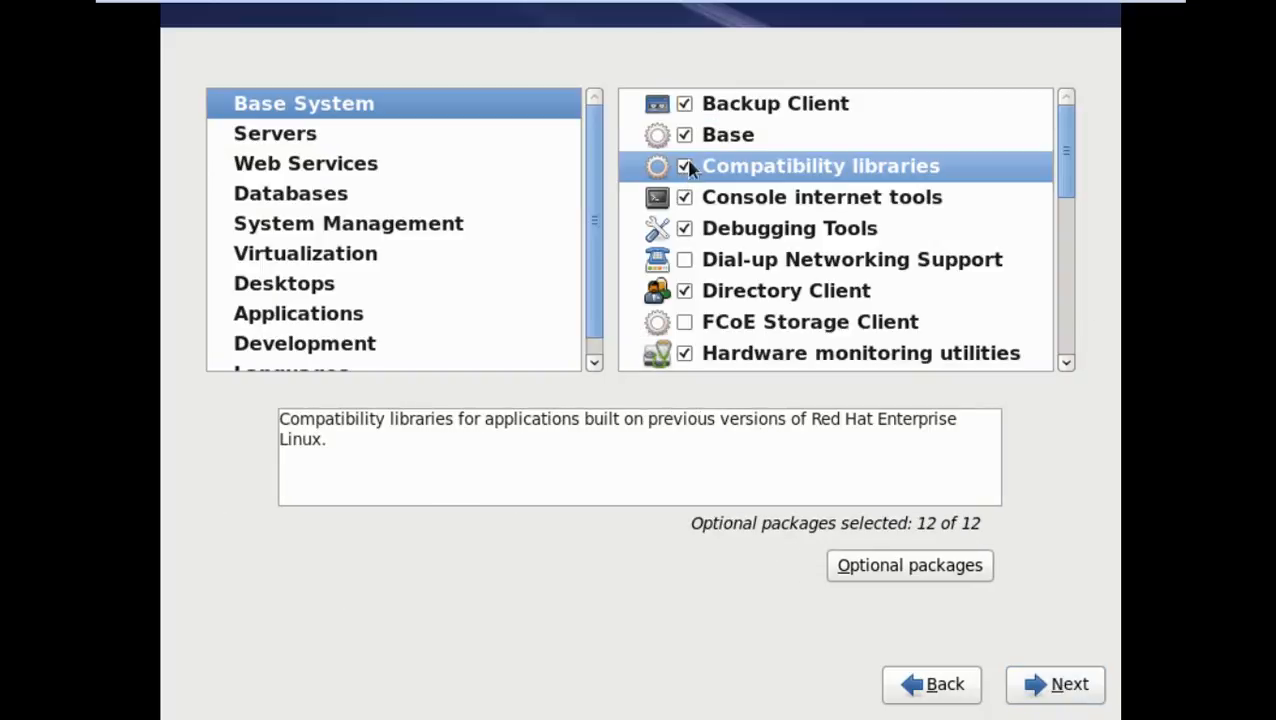
click(707, 112)
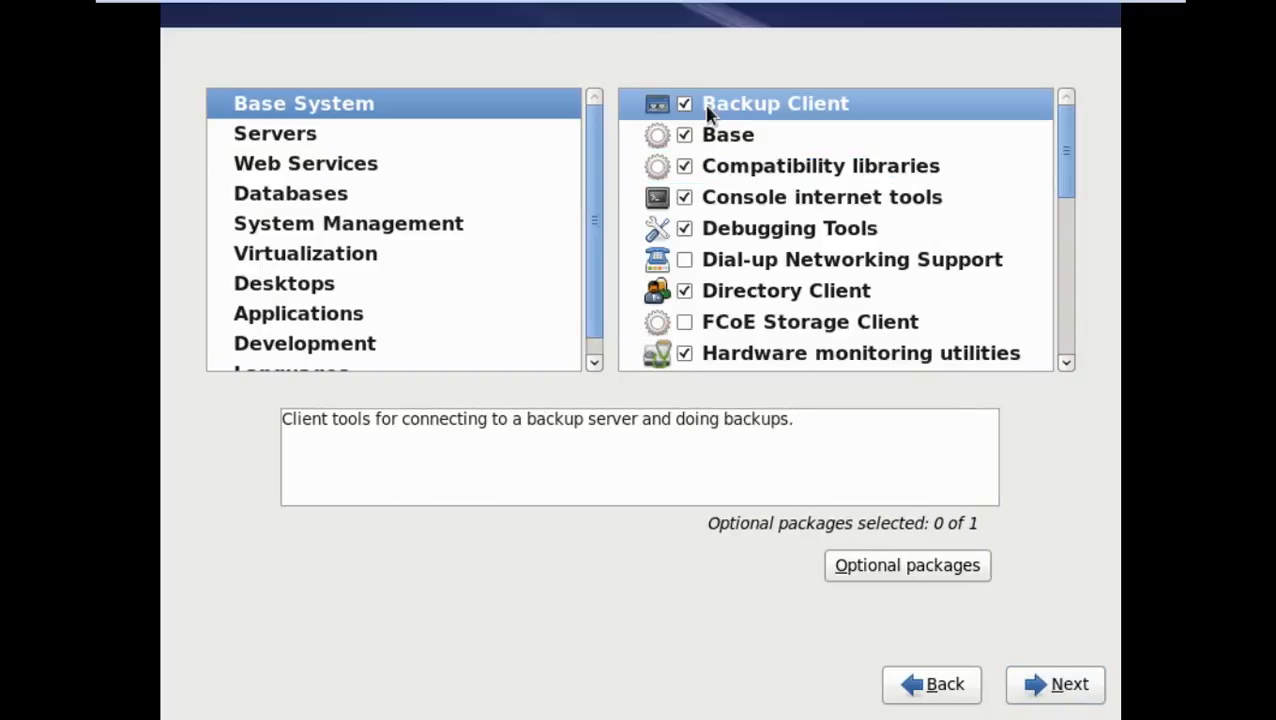
click(900, 566)
click(313, 272)
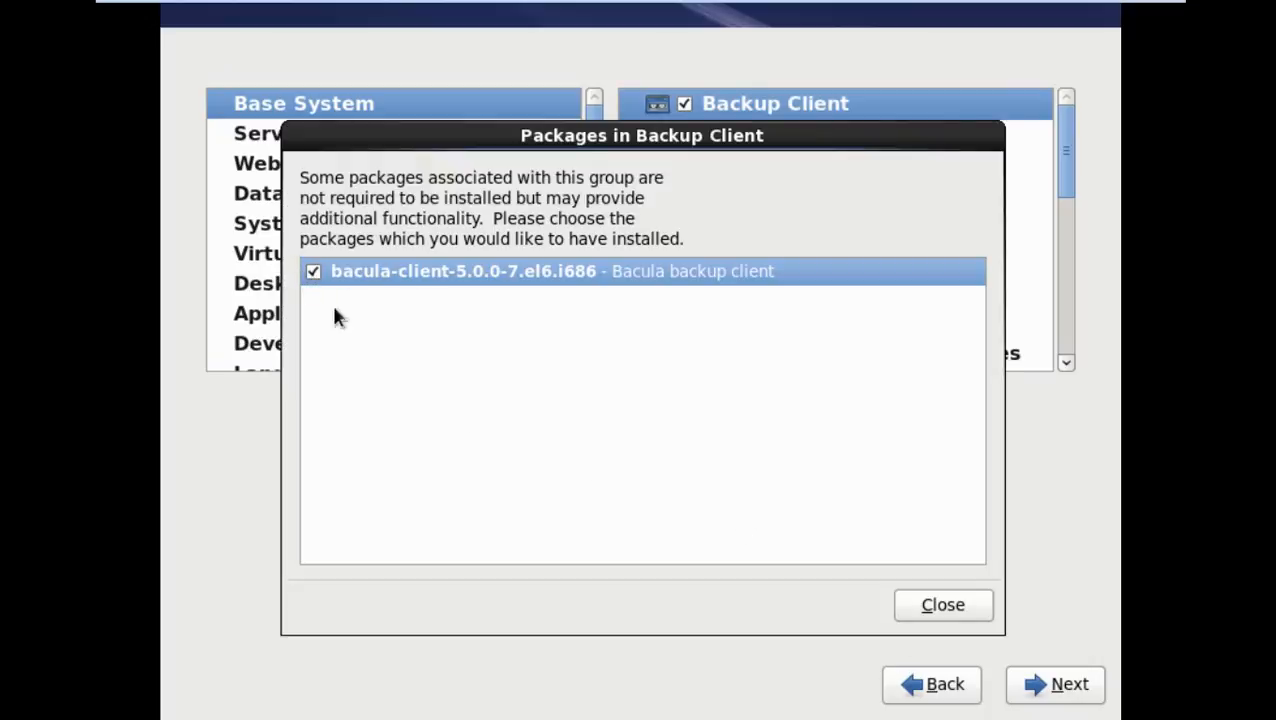
click(935, 604)
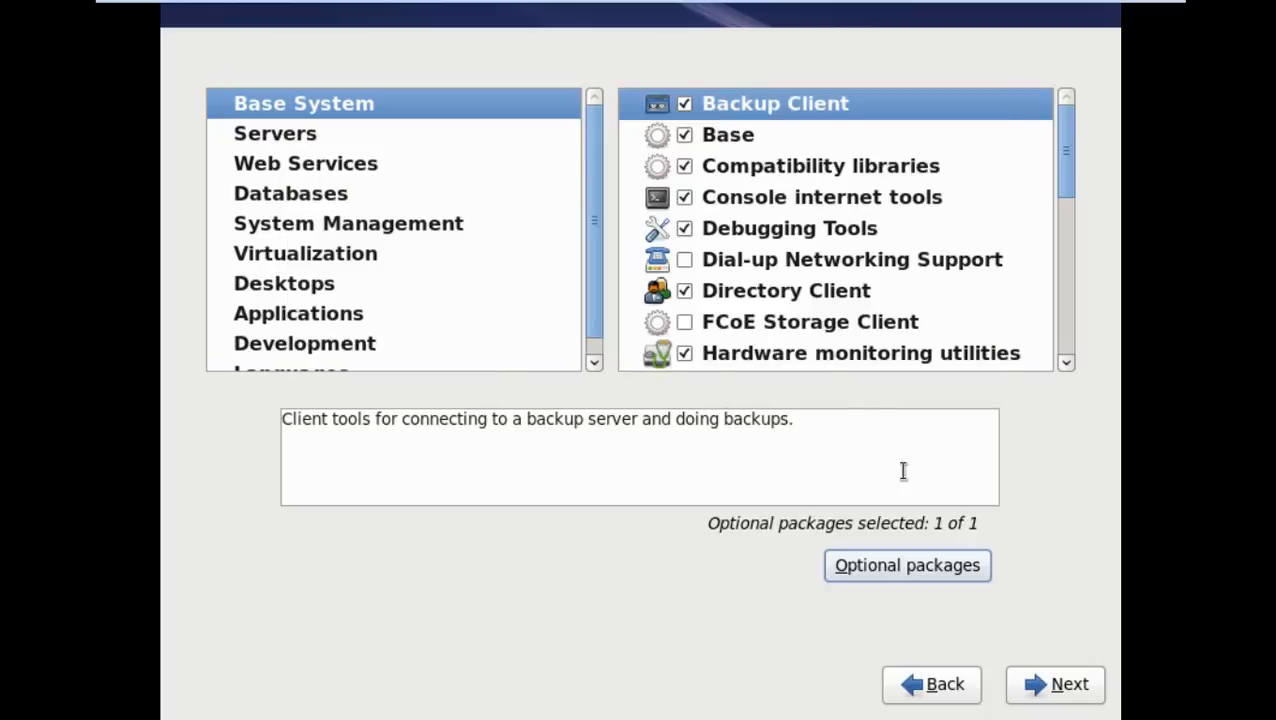
Add Dial-up Networking Support with optional isdn4k-utils, efax, pptp and rp-pppoe packages
click(759, 167)
click(755, 200)
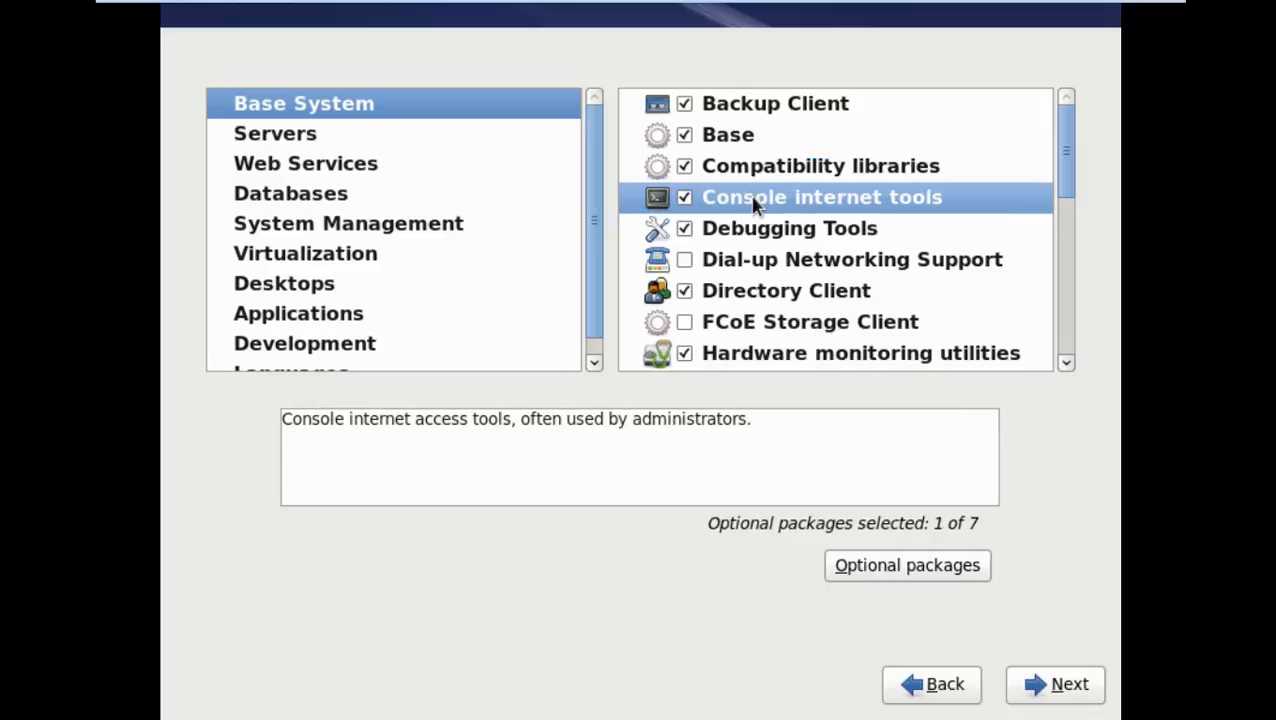
click(740, 228)
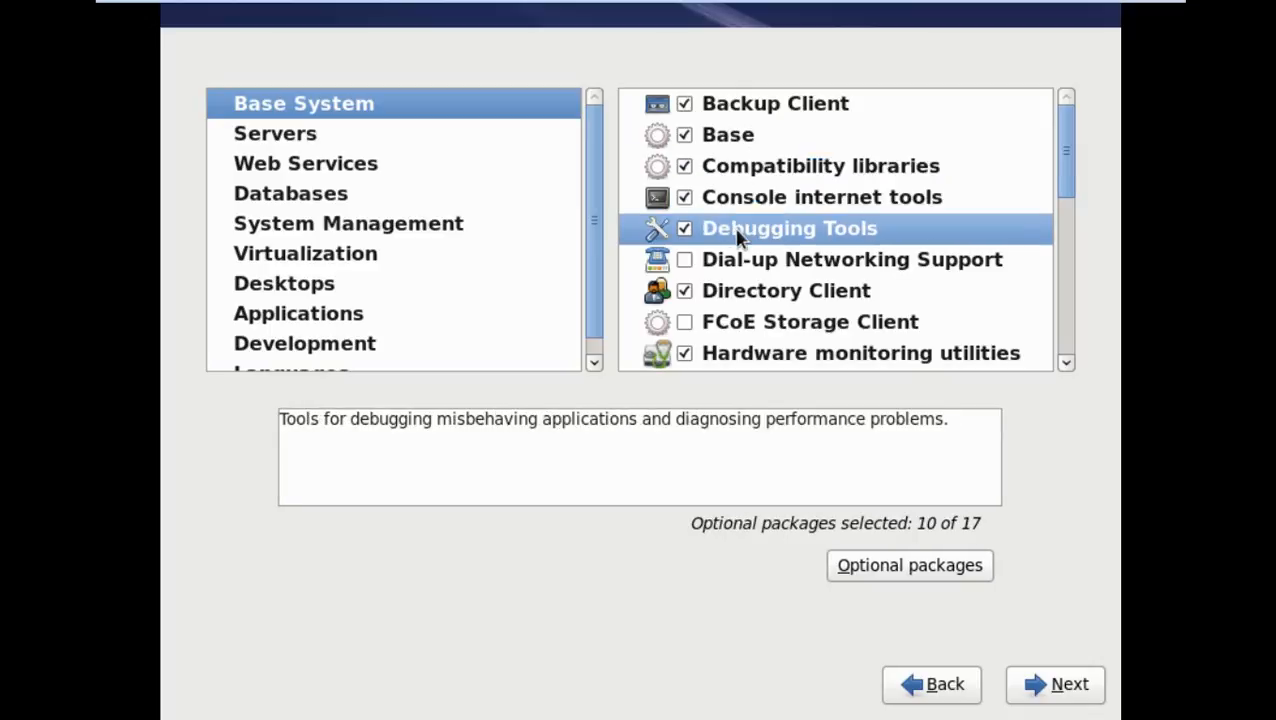
click(707, 260)
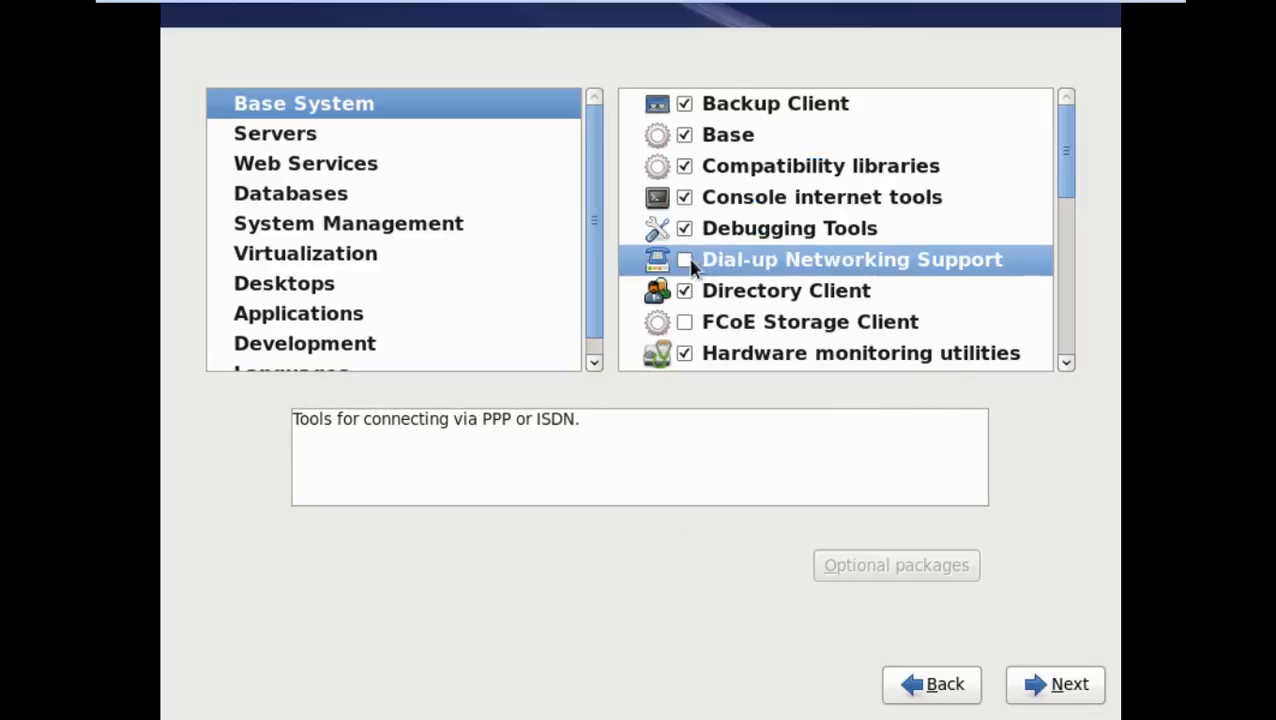
click(684, 260)
click(903, 570)
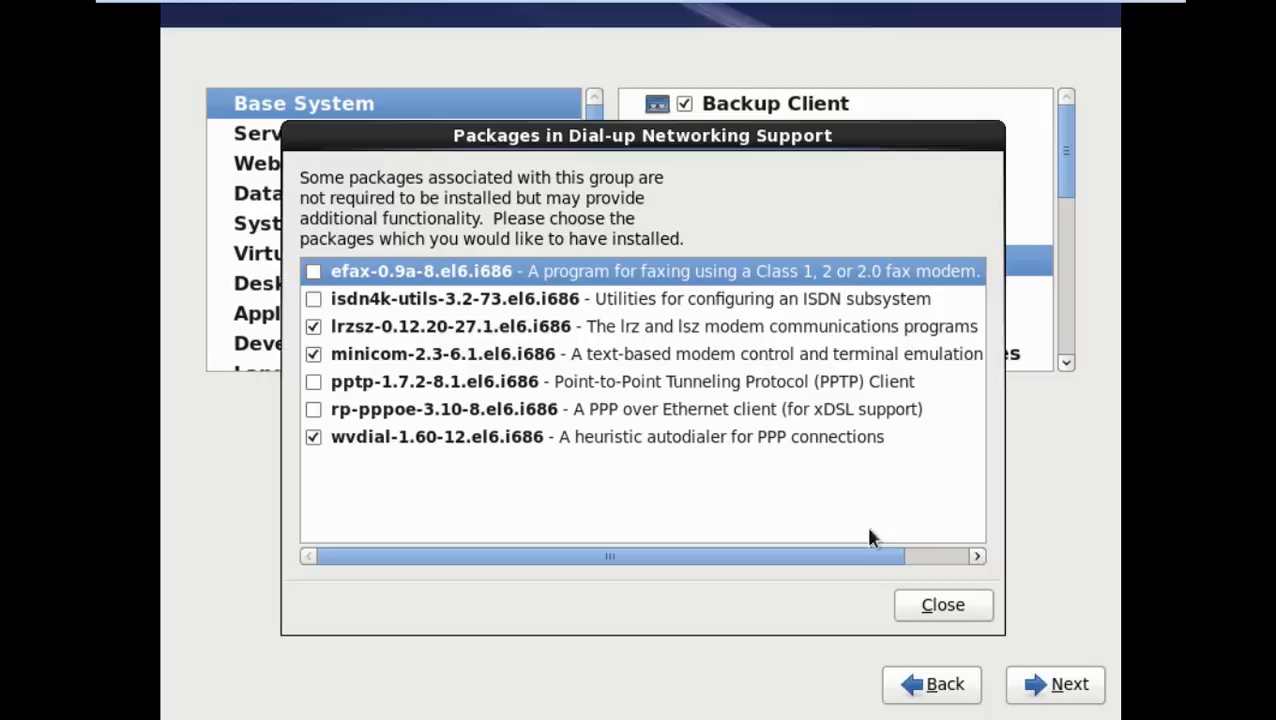
click(313, 301)
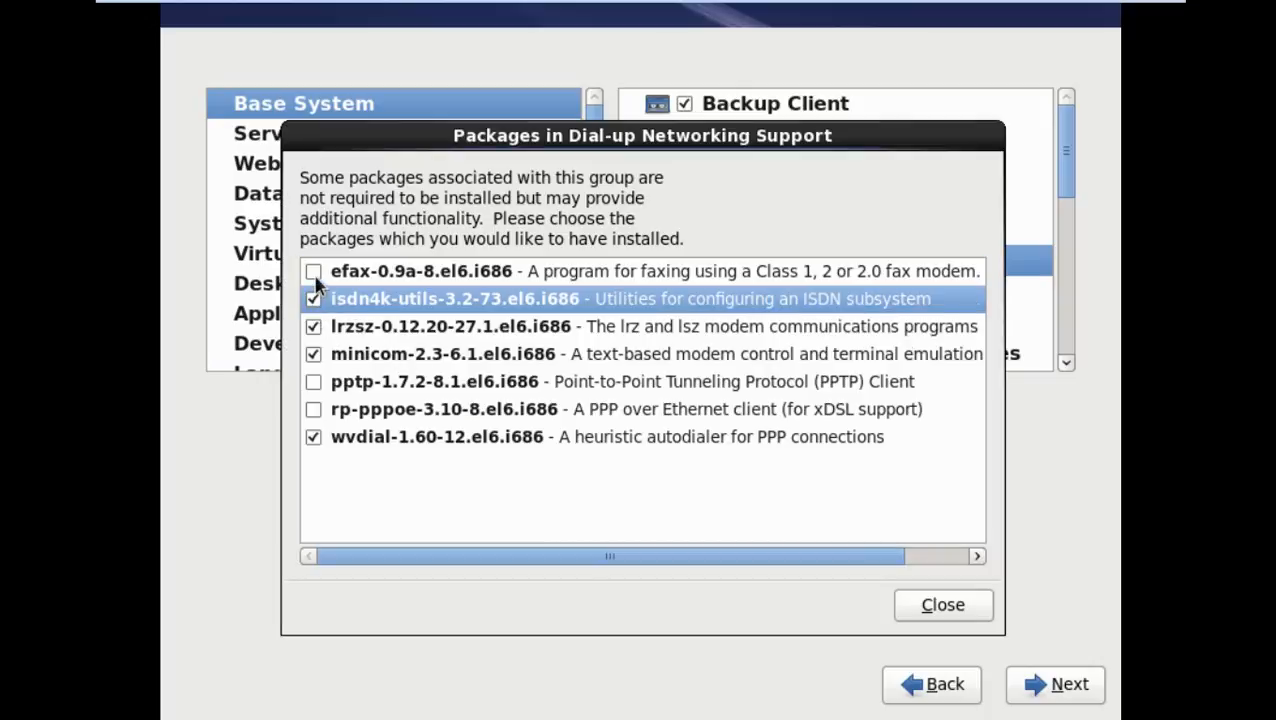
click(313, 271)
click(313, 381)
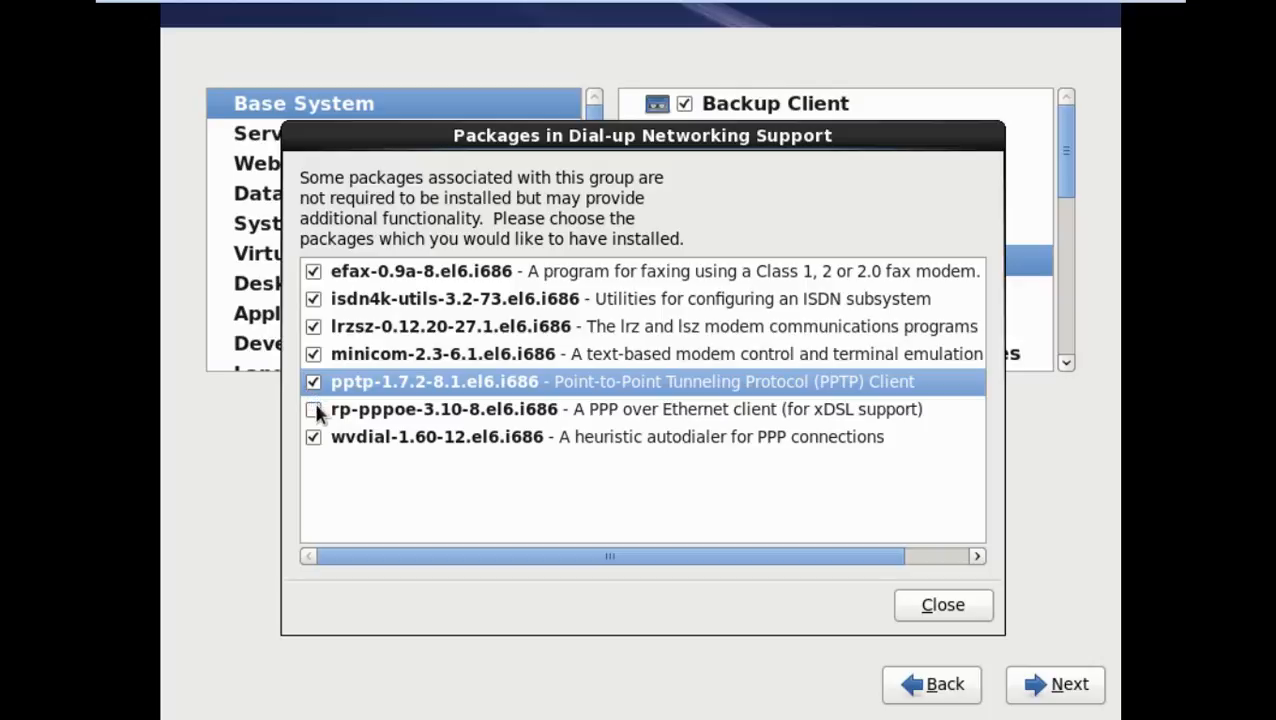
click(313, 409)
click(966, 618)
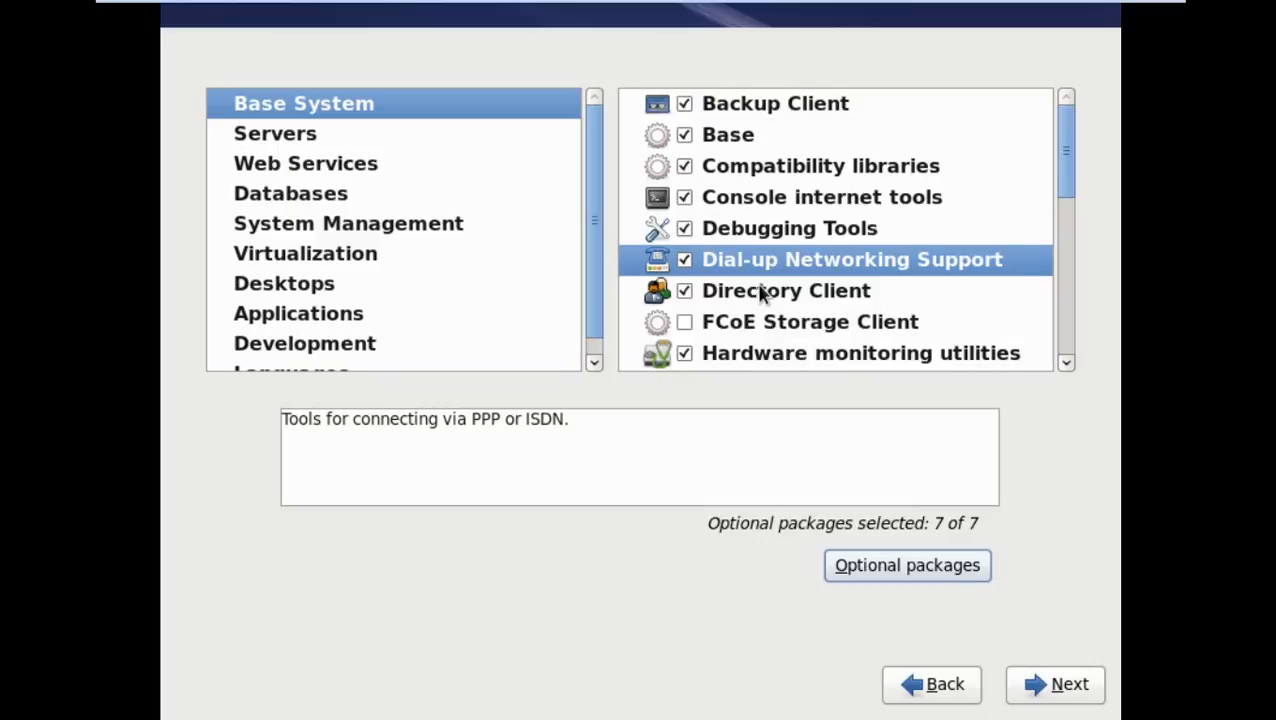
Add Hardware monitoring utilities with optional lm_sensors and edac-utils packages
click(770, 332)
scroll(770, 332, down, 4)
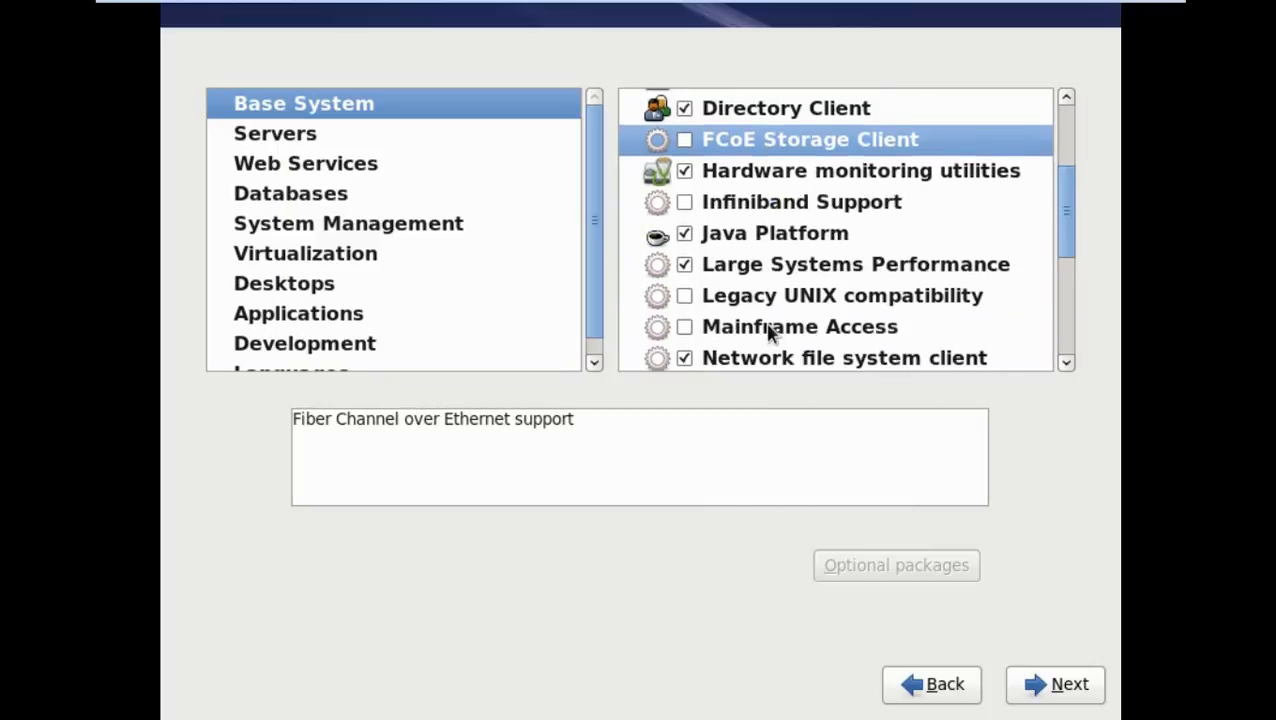
click(755, 232)
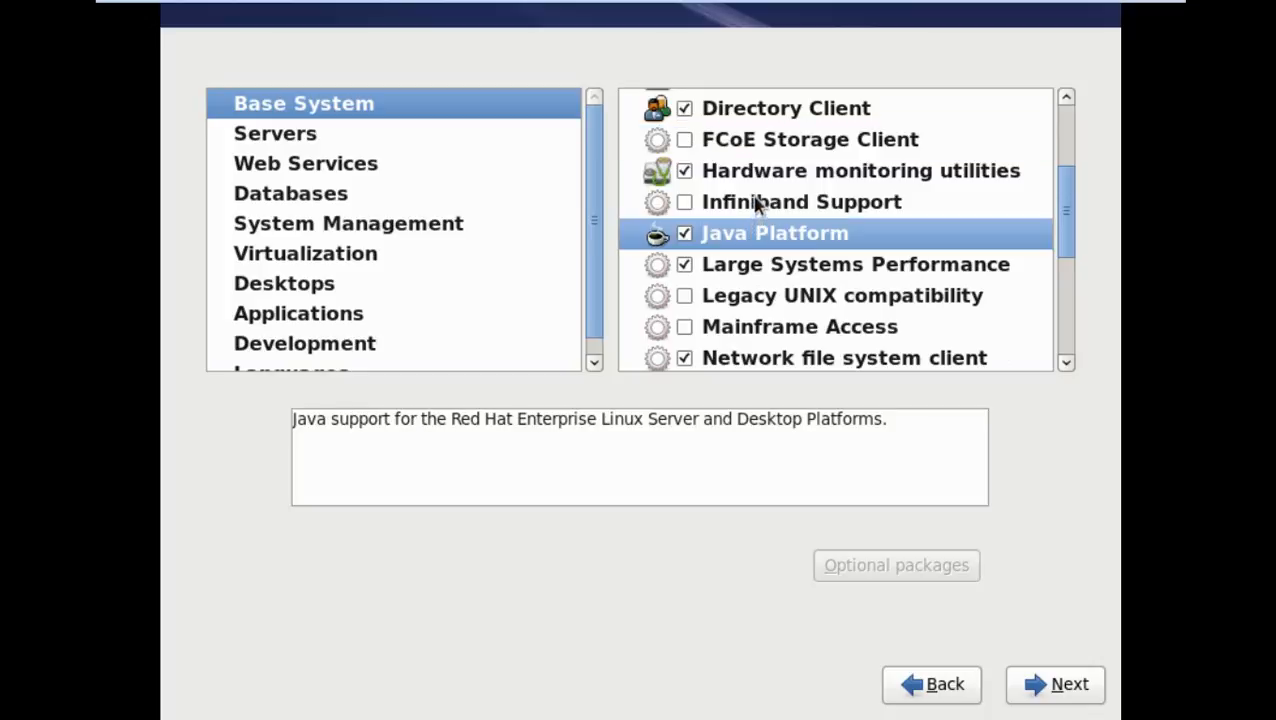
click(755, 201)
click(766, 184)
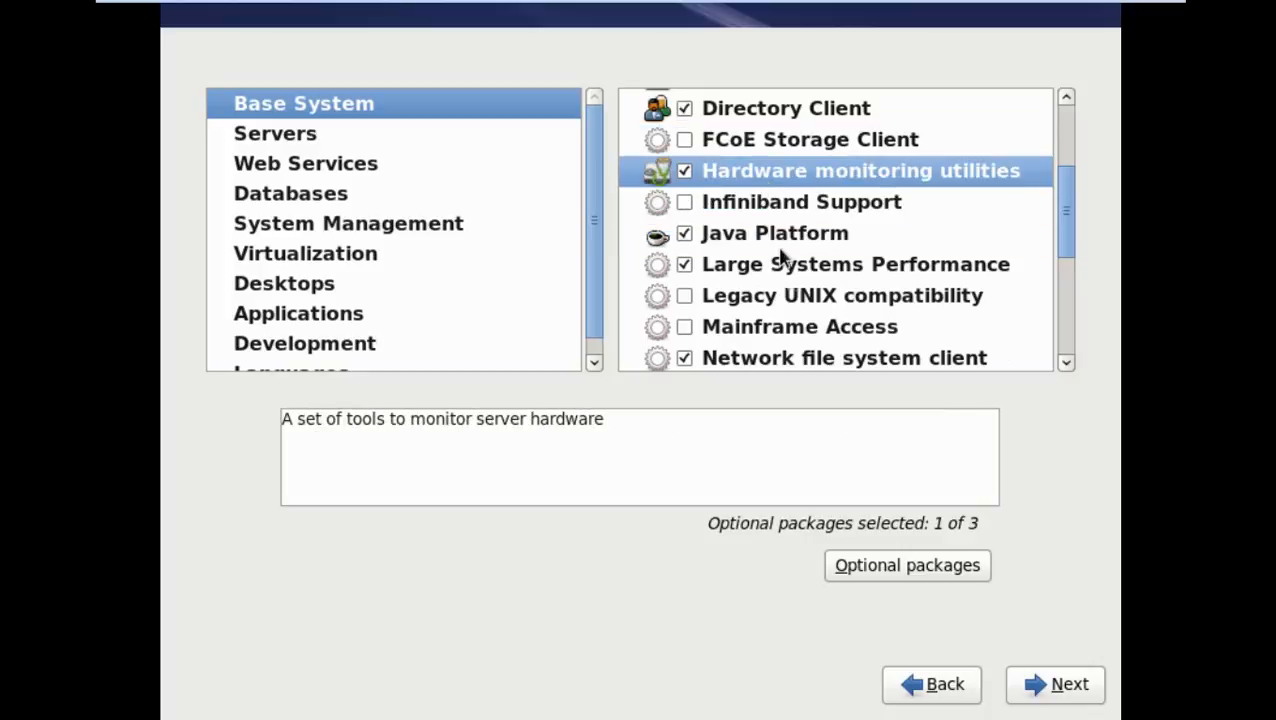
click(877, 566)
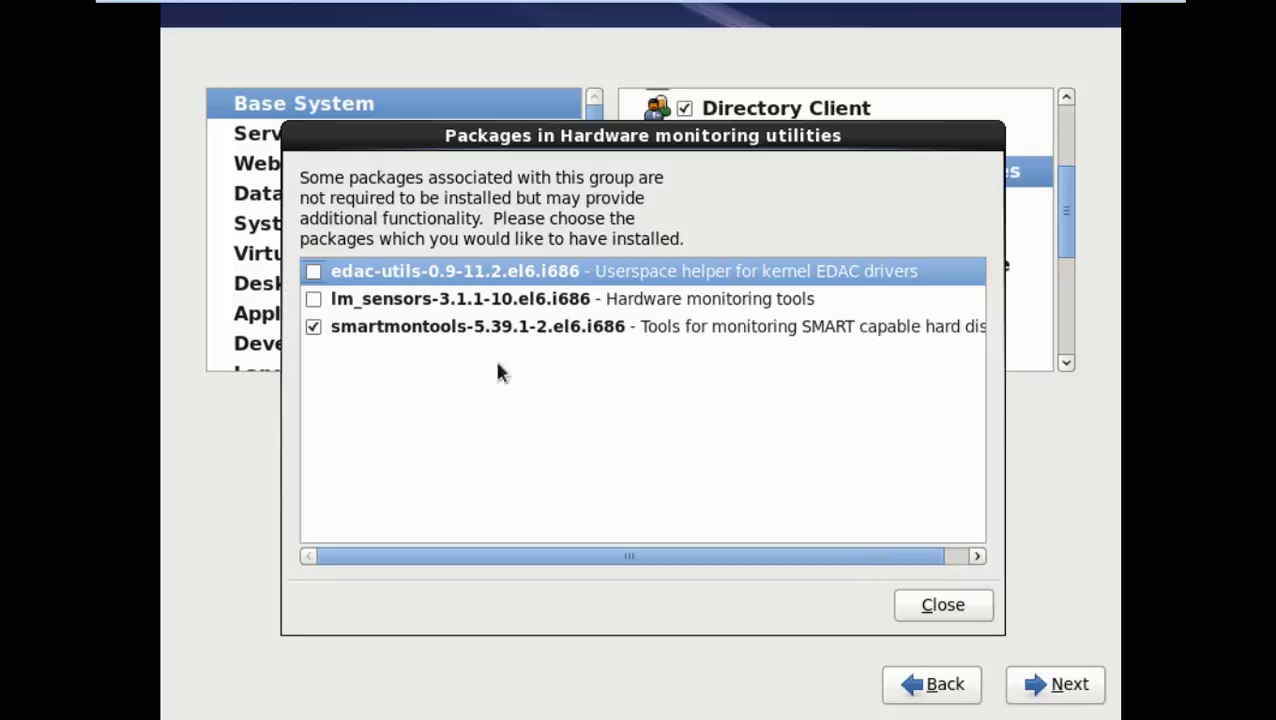
click(313, 298)
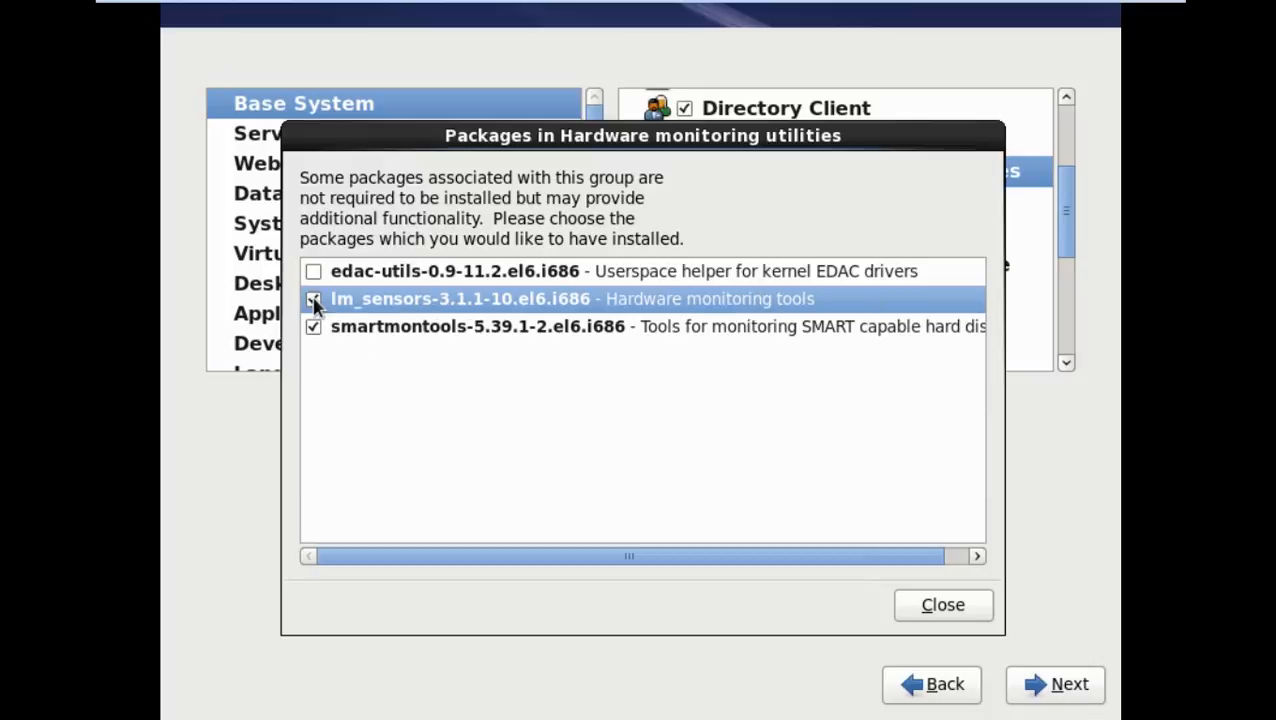
click(313, 272)
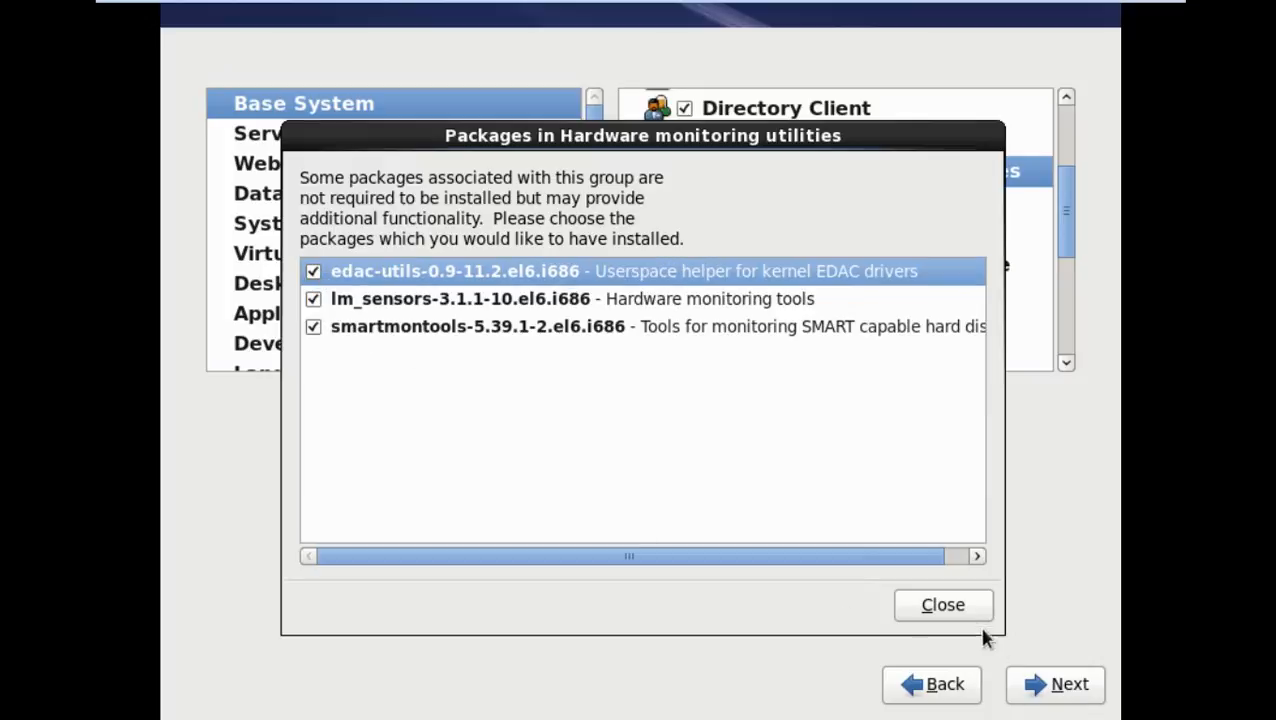
click(962, 606)
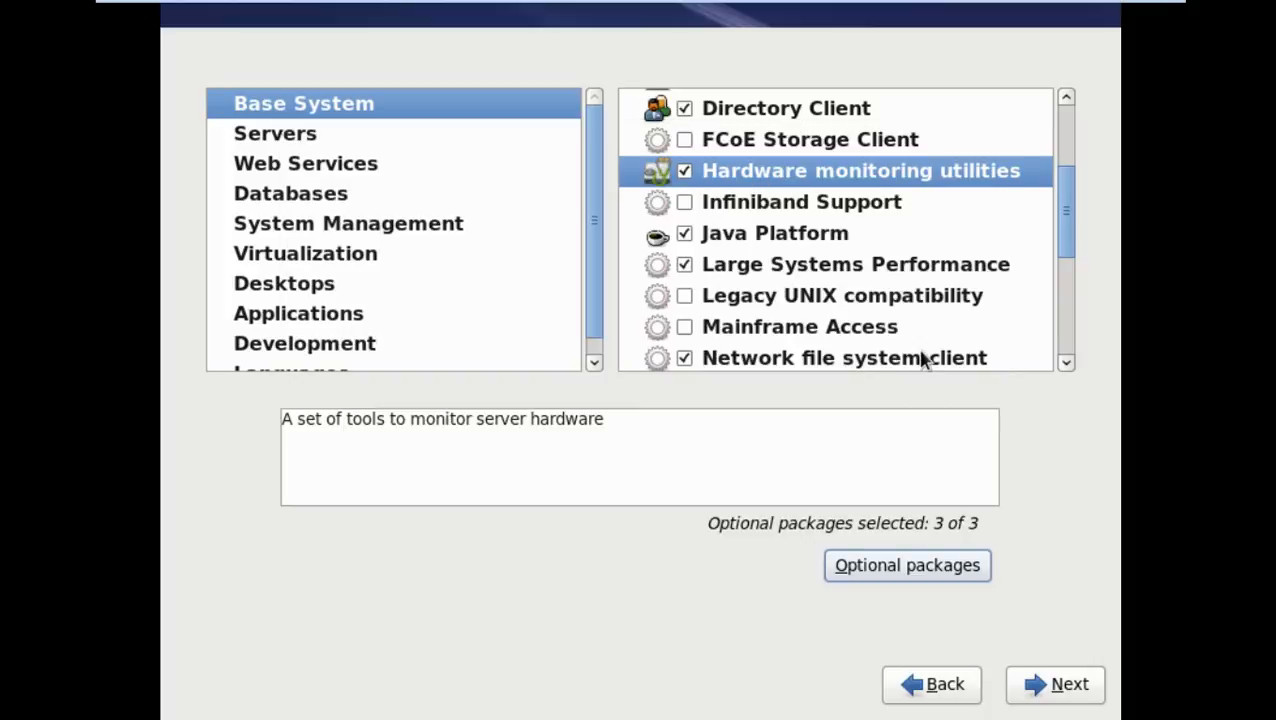
Add the Legacy UNIX compatibility group
click(735, 237)
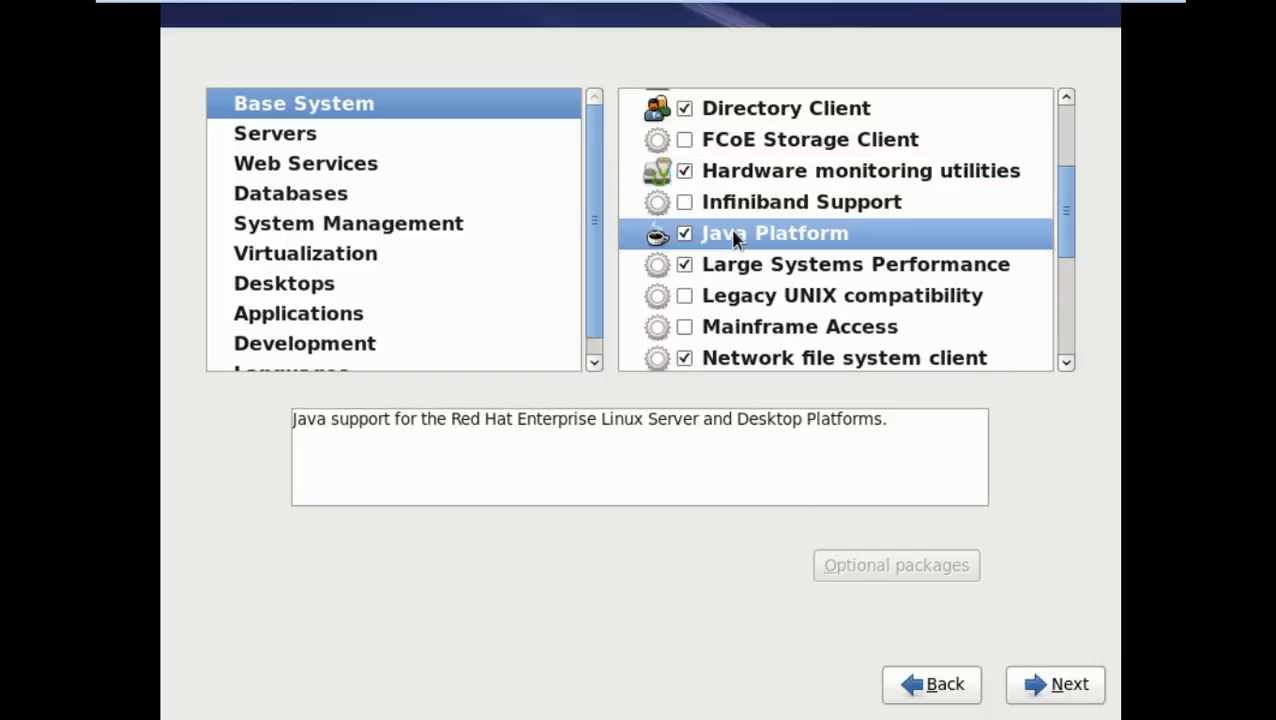
click(785, 206)
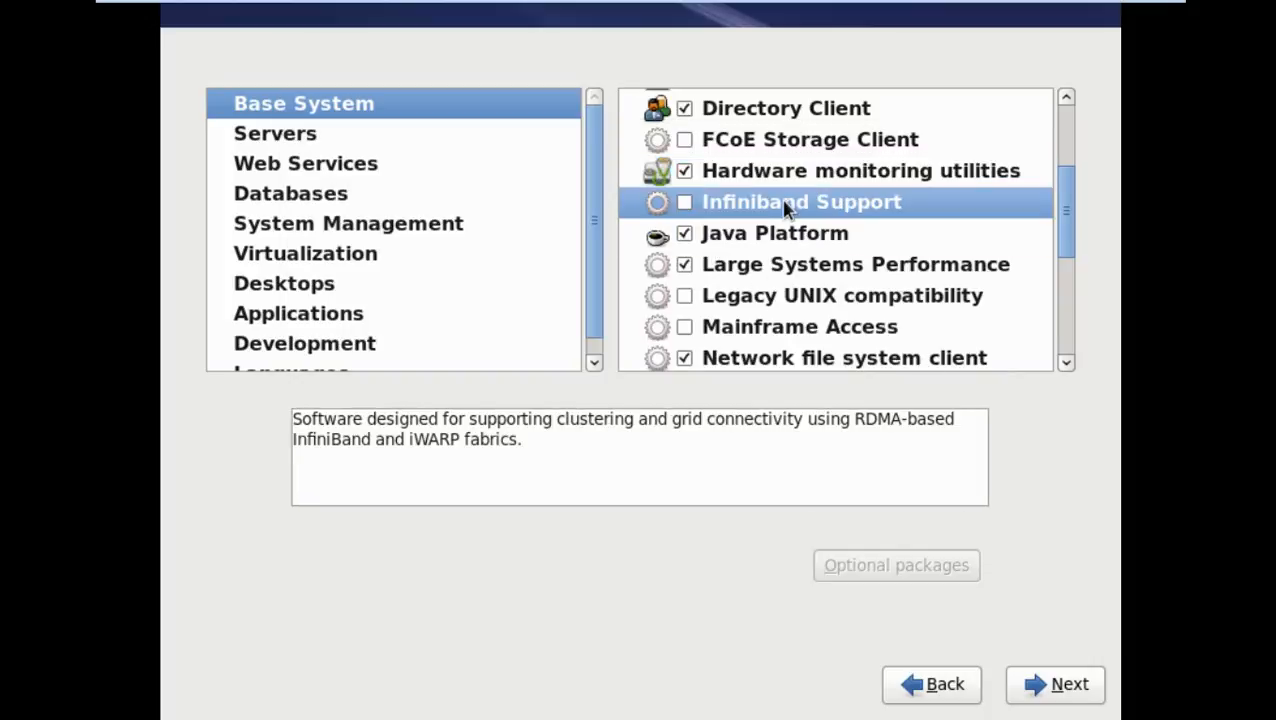
click(791, 268)
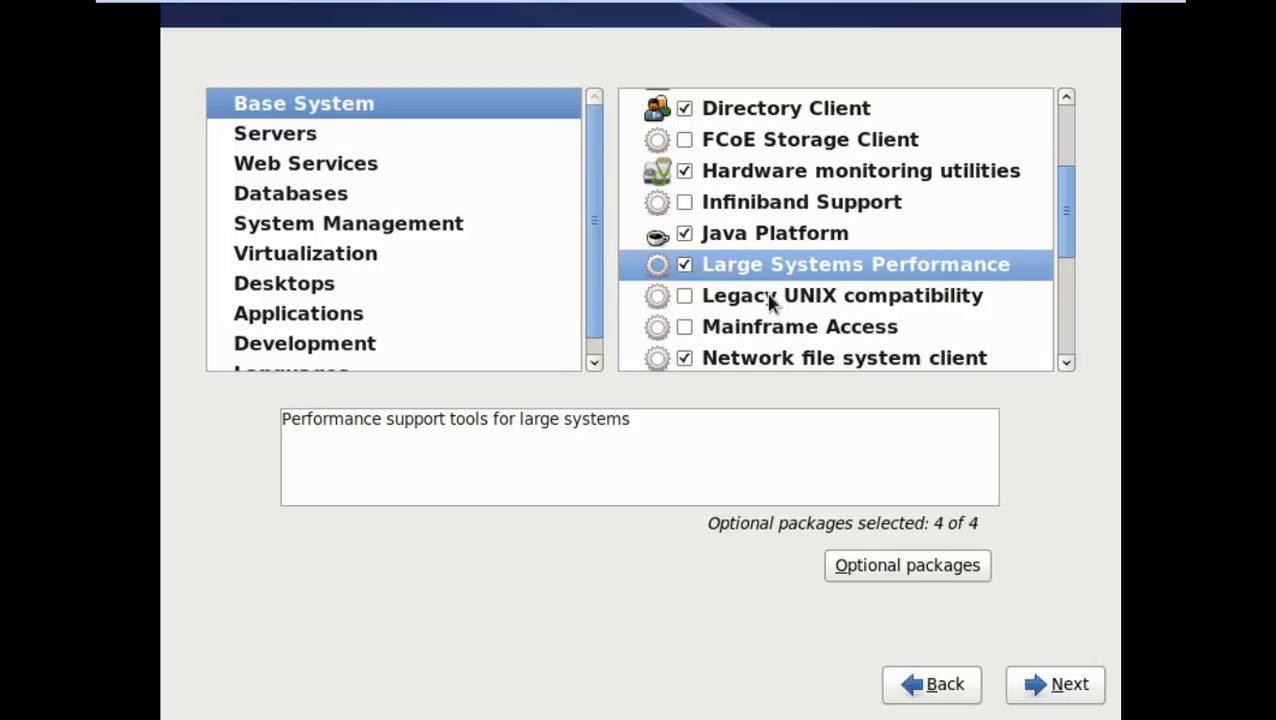
click(771, 297)
click(684, 297)
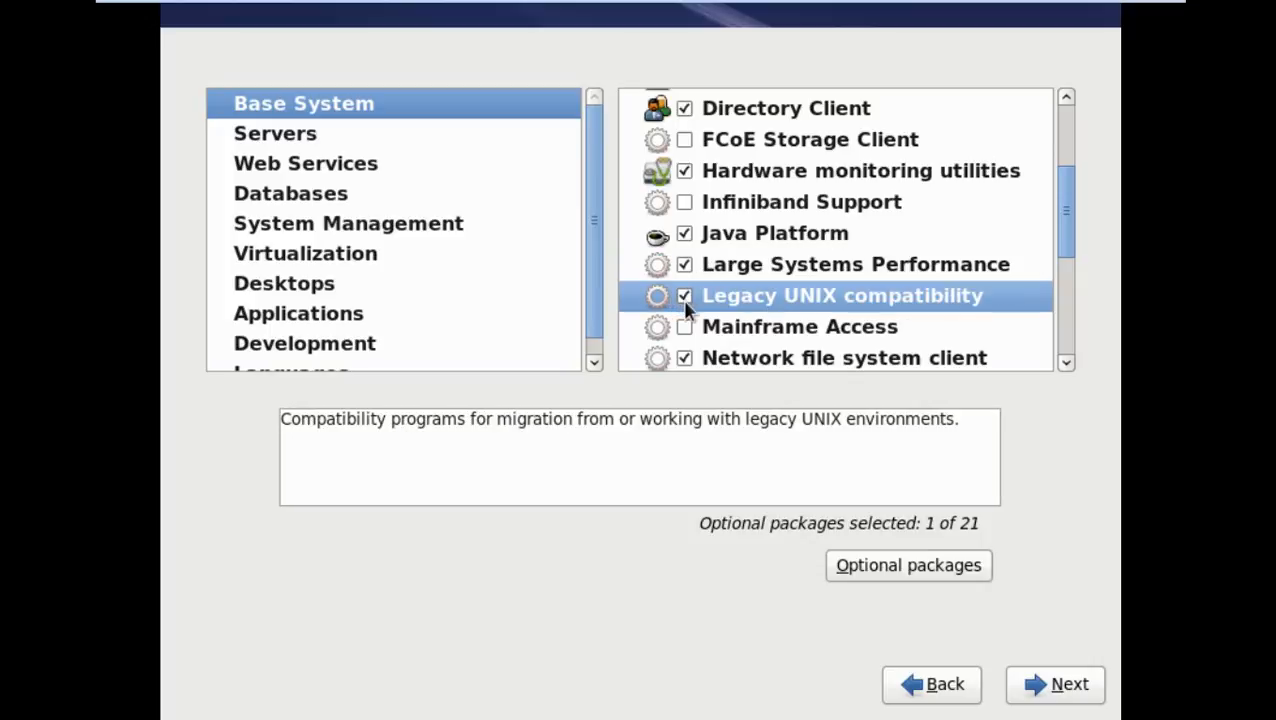
Select all 21 Legacy UNIX compatibility optional packages, from authd through tftp
click(893, 577)
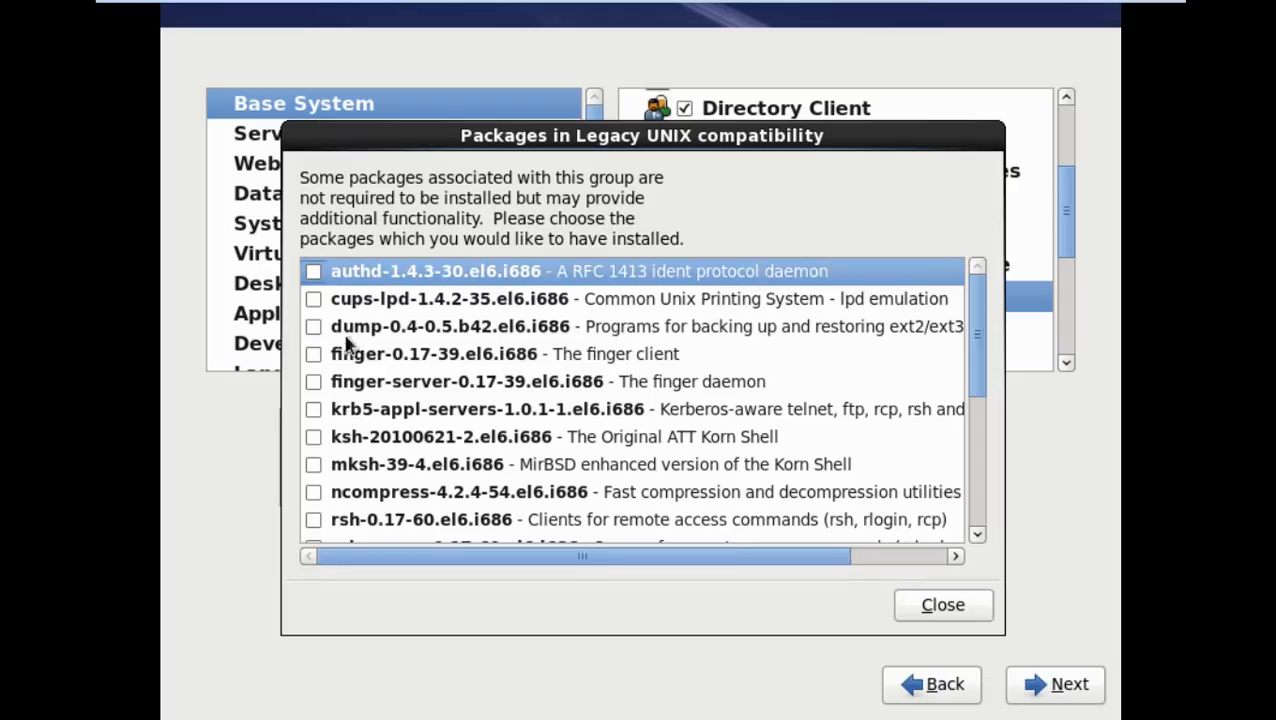
click(313, 271)
click(313, 299)
click(313, 326)
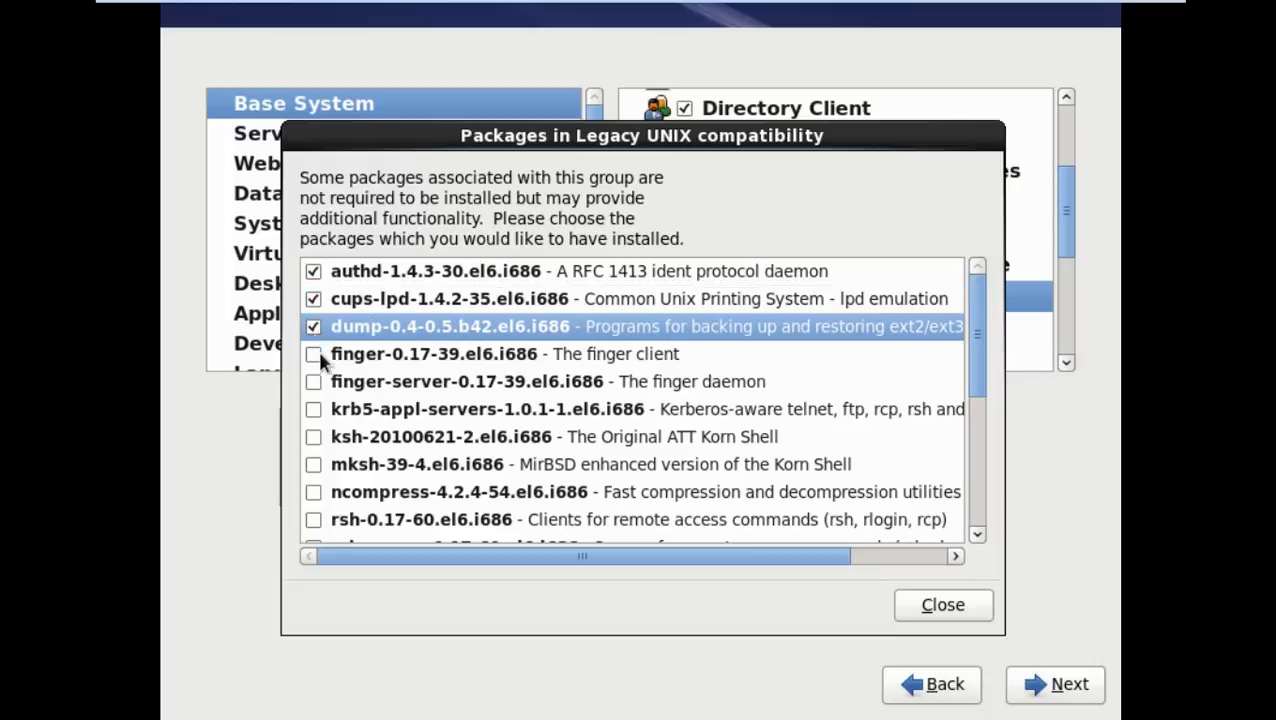
click(313, 354)
click(314, 382)
click(314, 409)
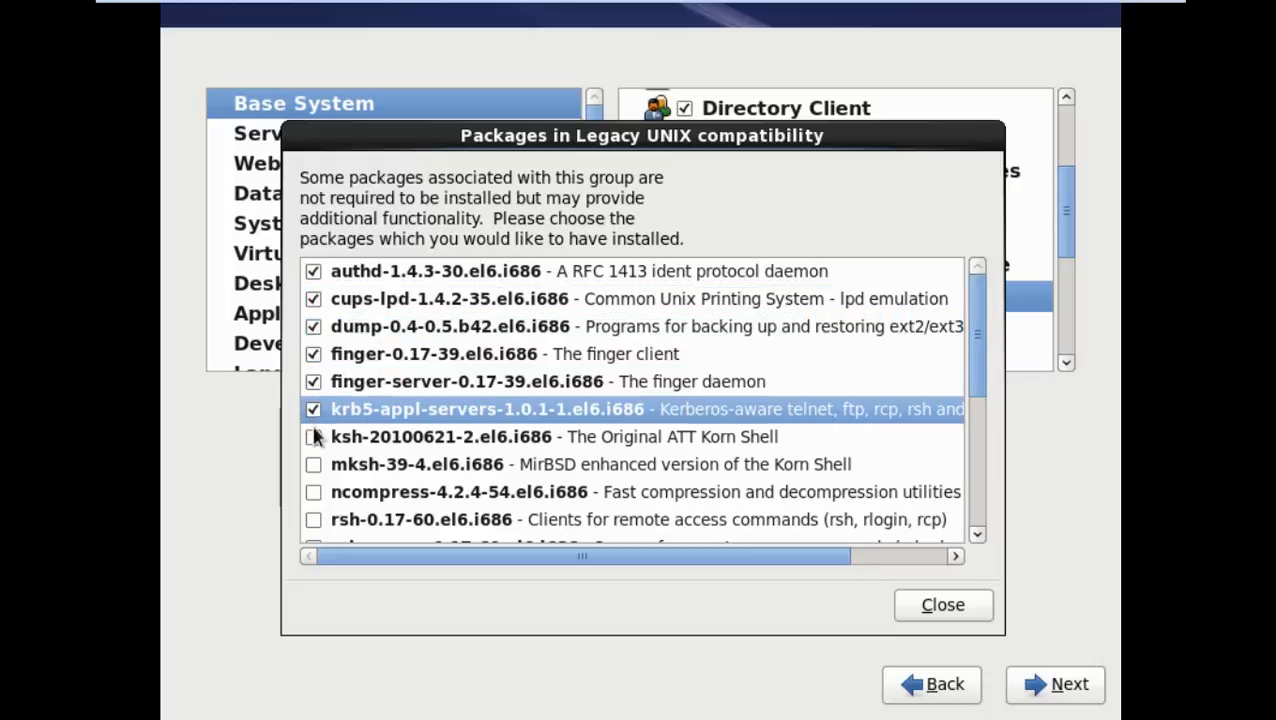
click(314, 437)
click(314, 464)
click(314, 492)
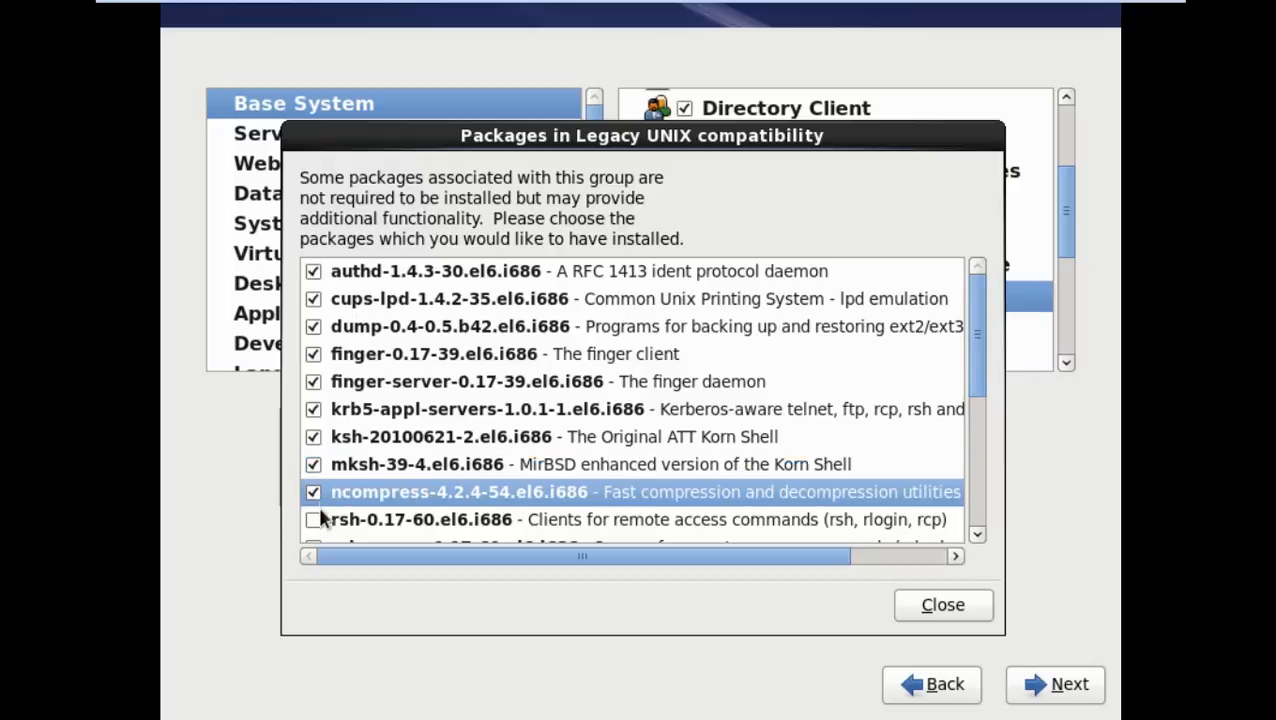
click(314, 519)
scroll(336, 413, down, 4)
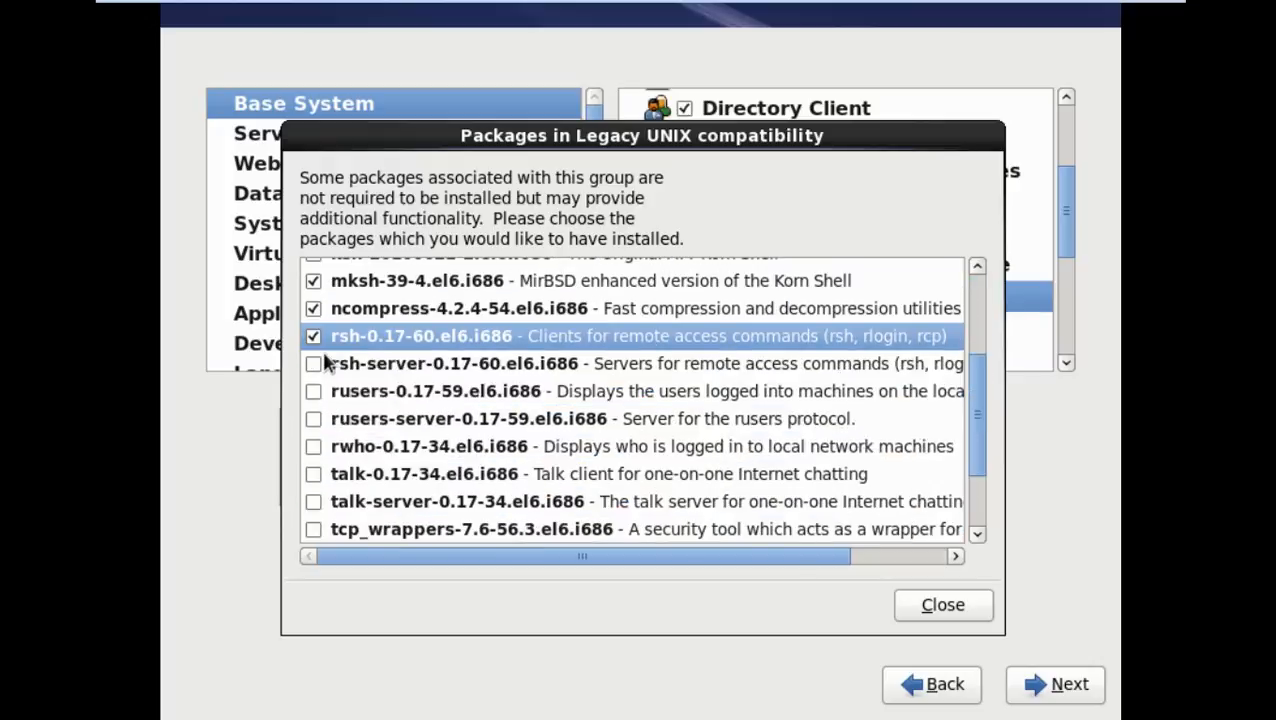
click(314, 364)
click(314, 391)
click(314, 420)
click(314, 447)
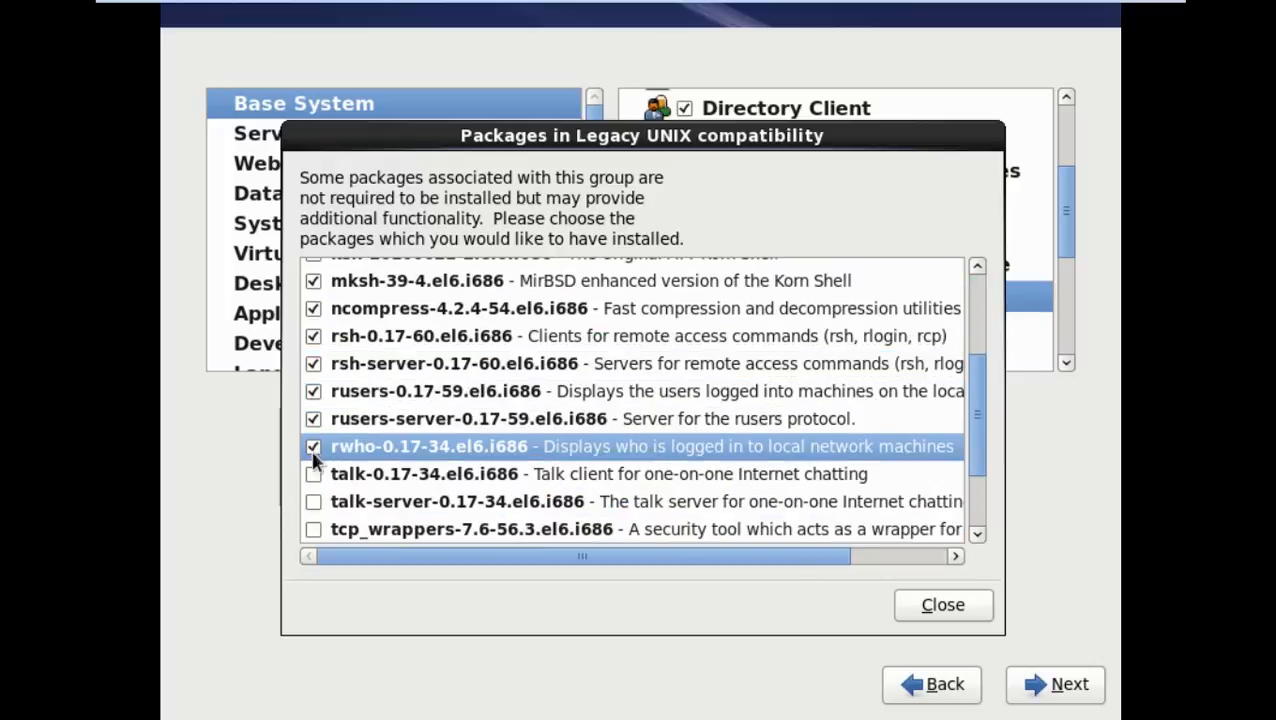
click(314, 474)
click(314, 501)
click(314, 529)
scroll(314, 497, down, 4)
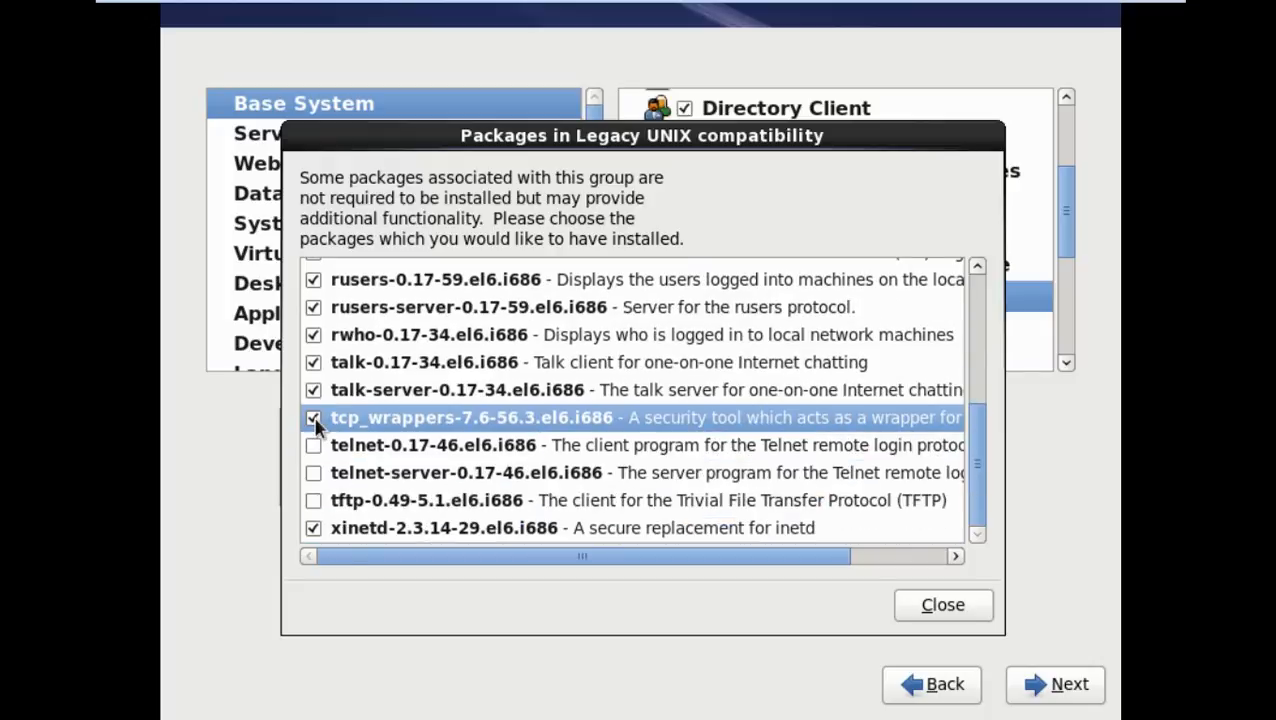
click(313, 446)
click(313, 473)
click(314, 501)
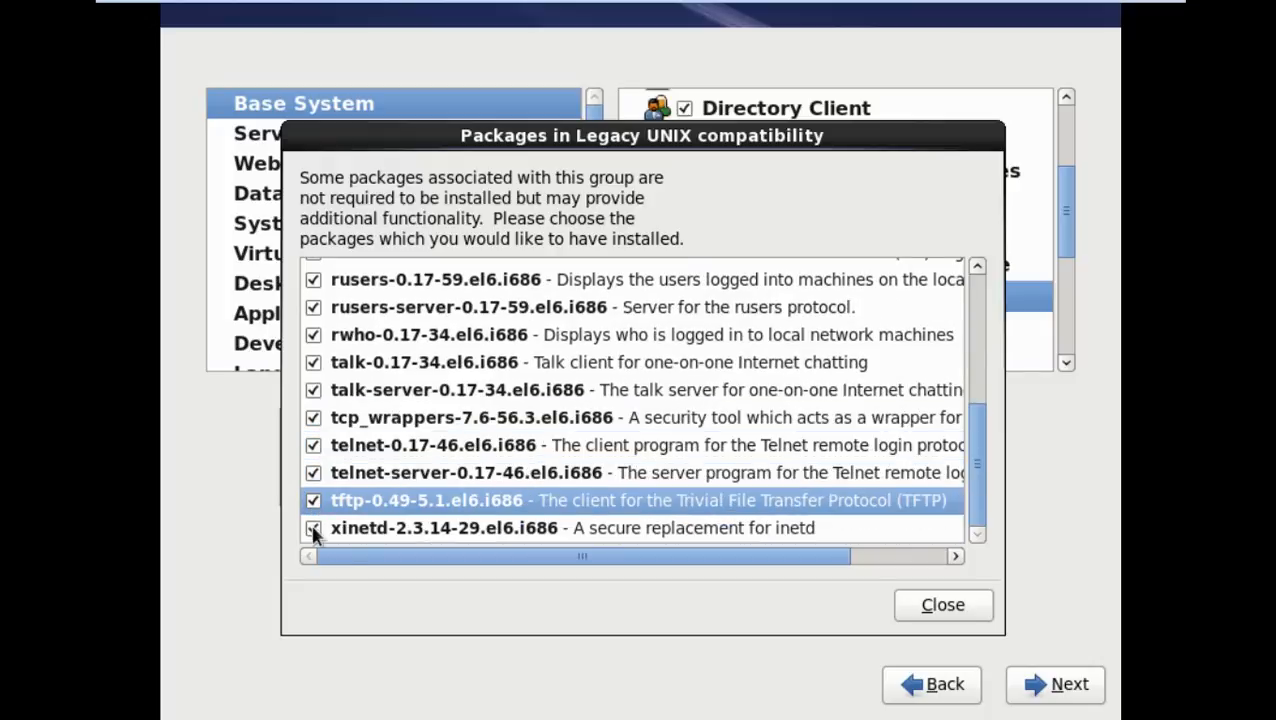
click(905, 604)
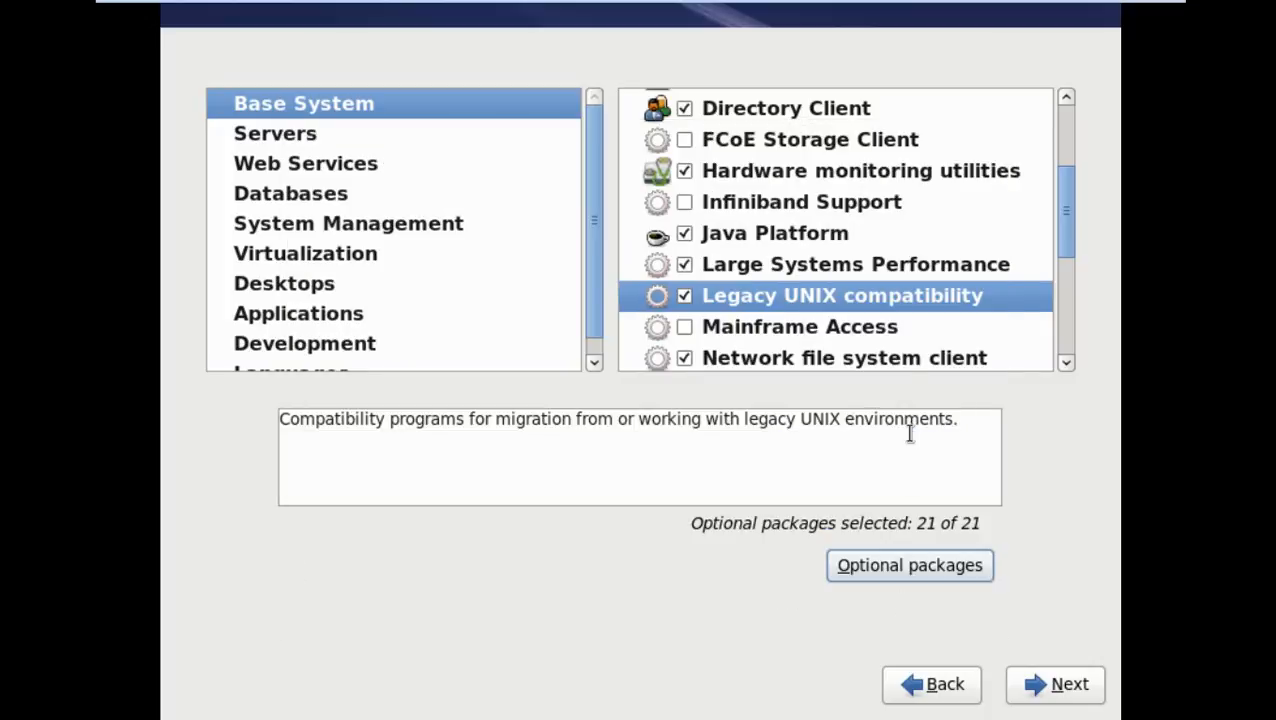
Add the cachefilesd optional package to the Network file system client group
click(860, 328)
click(785, 362)
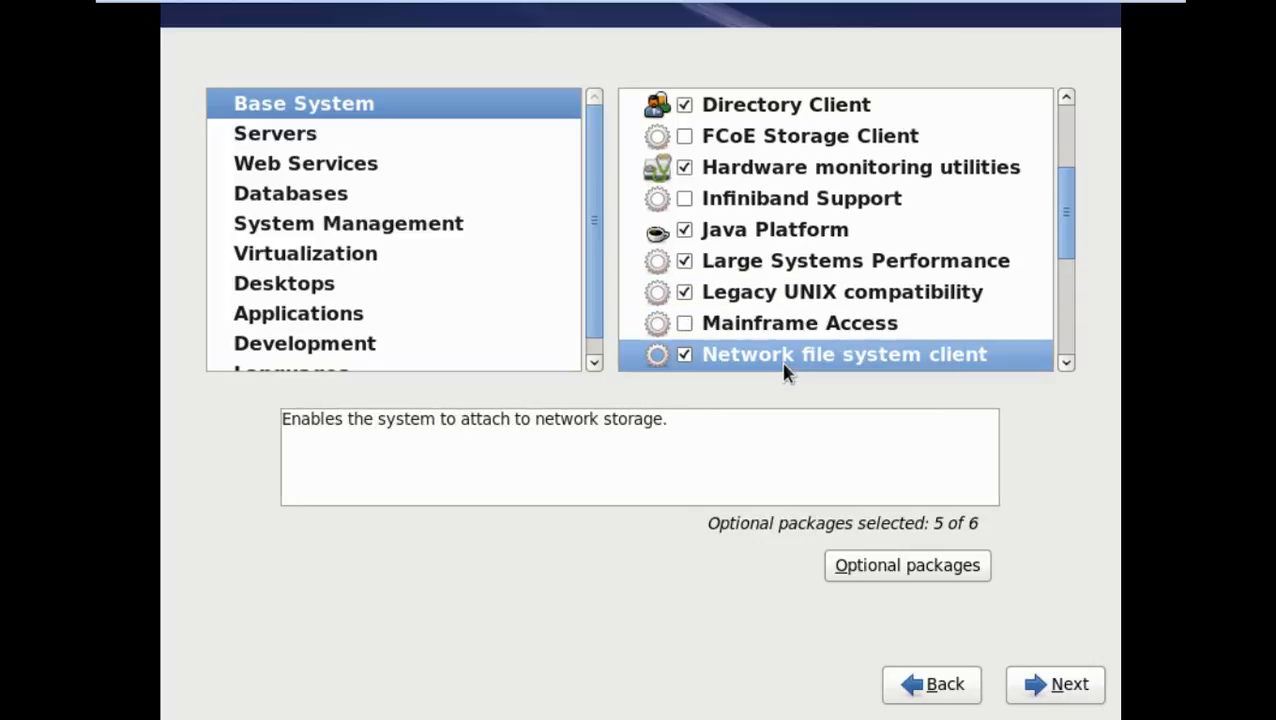
click(889, 566)
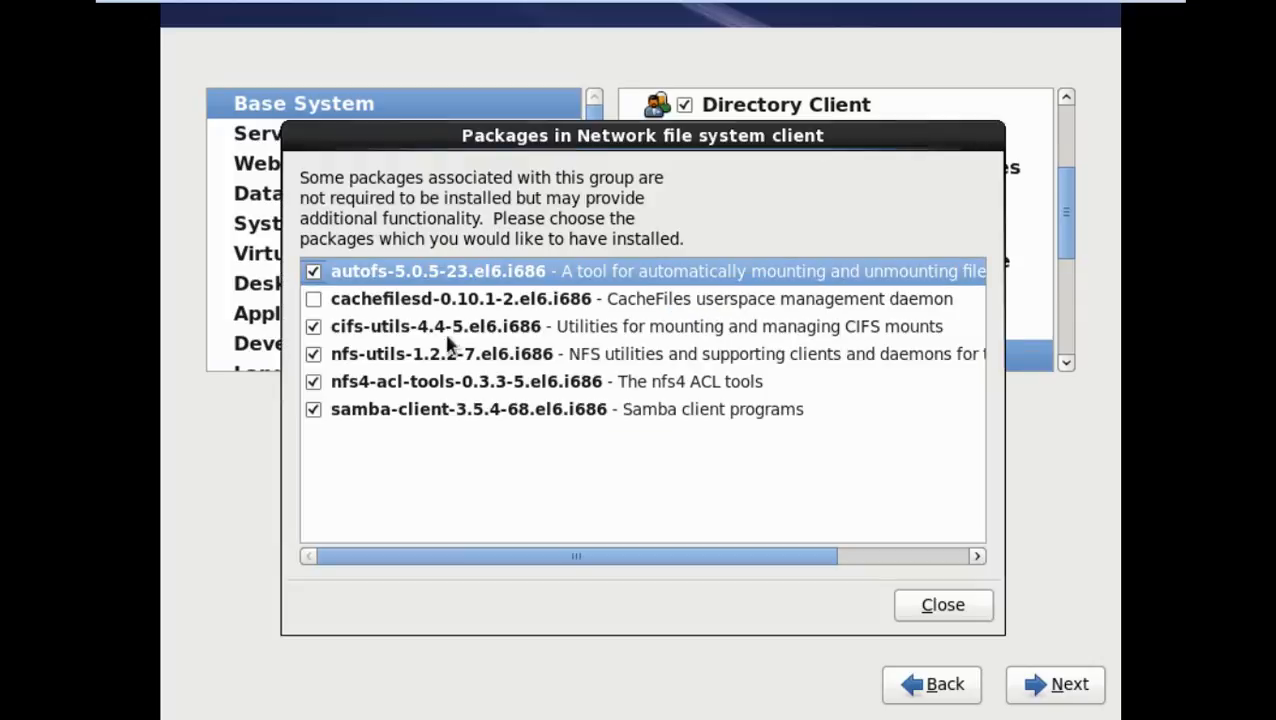
click(315, 299)
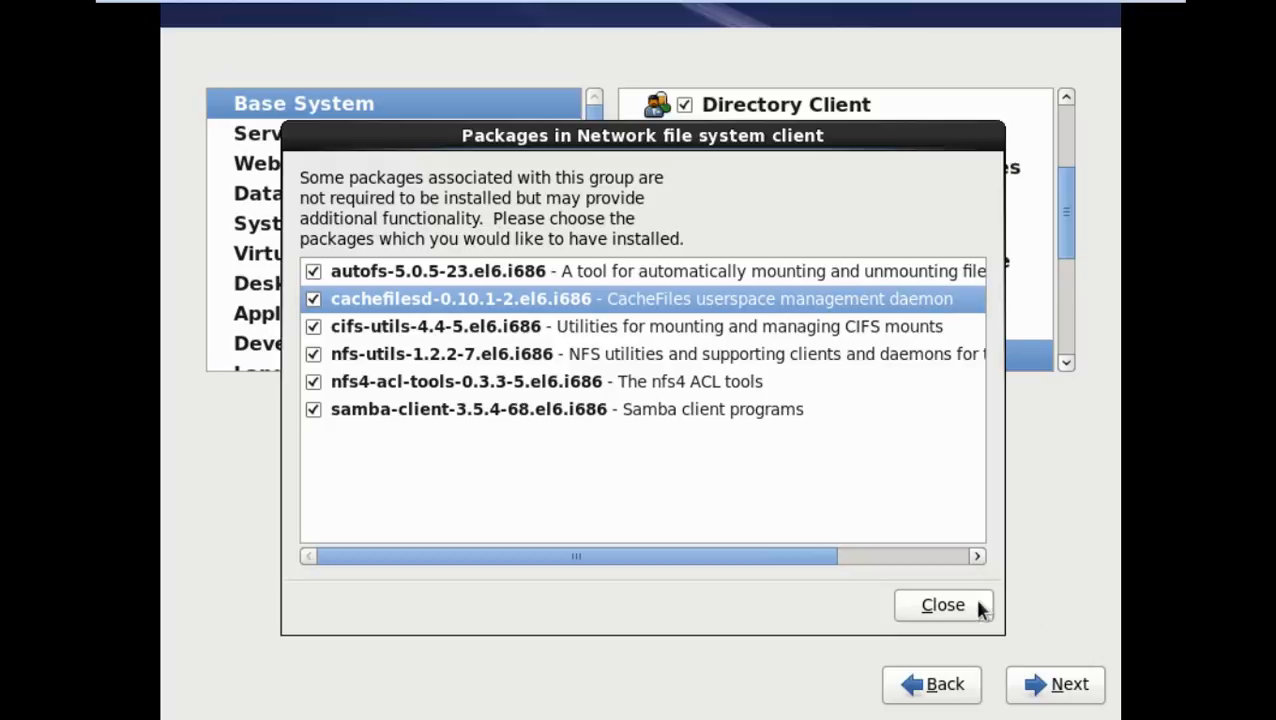
click(943, 605)
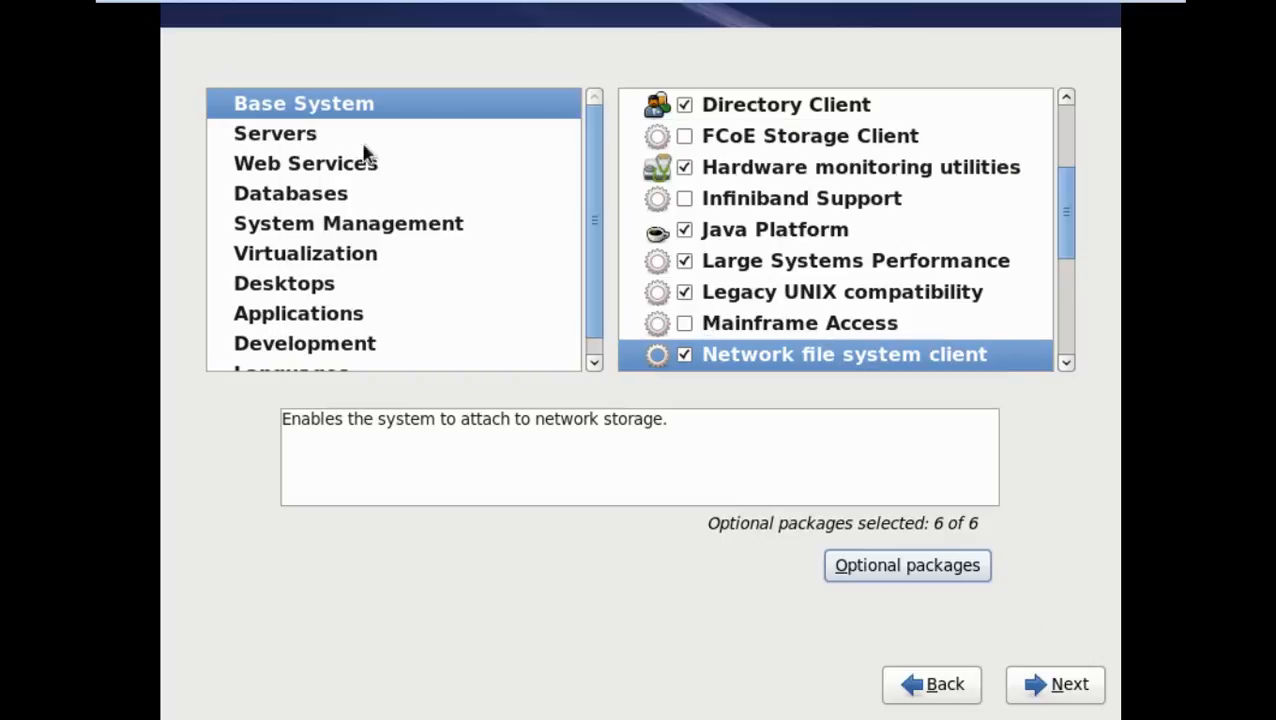
click(285, 134)
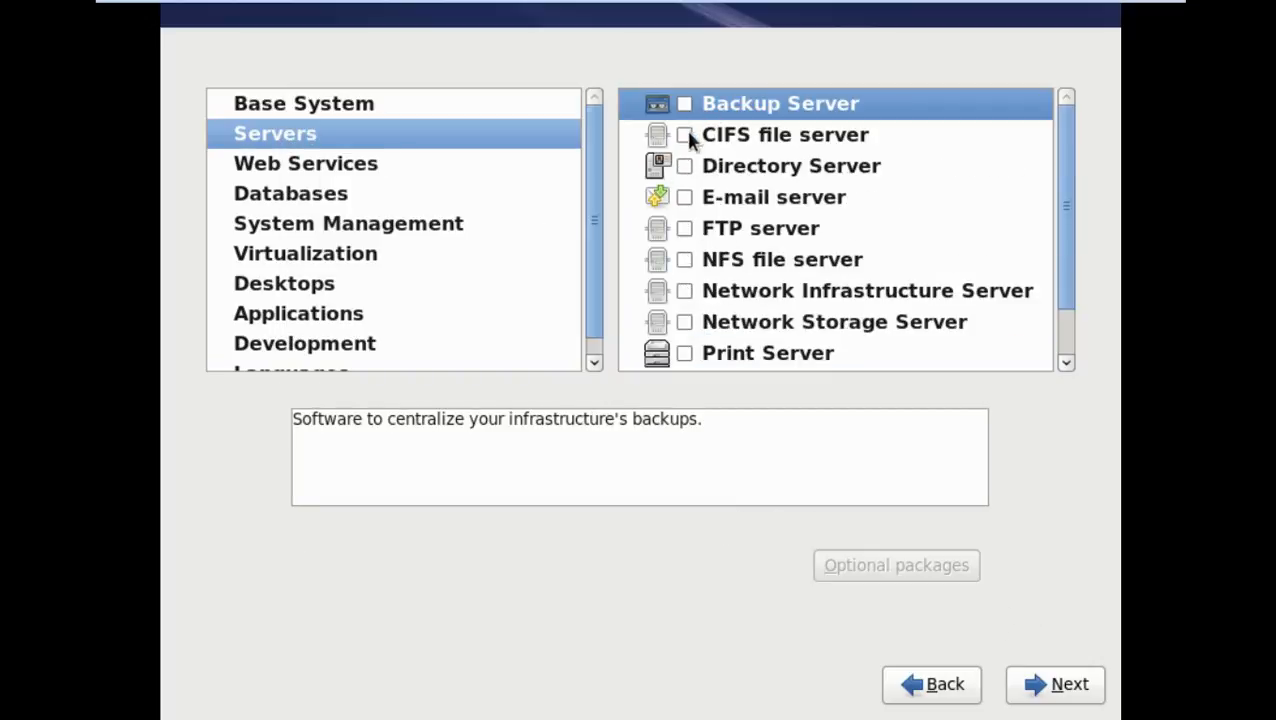
Add the NFS file server and FTP server groups
click(684, 259)
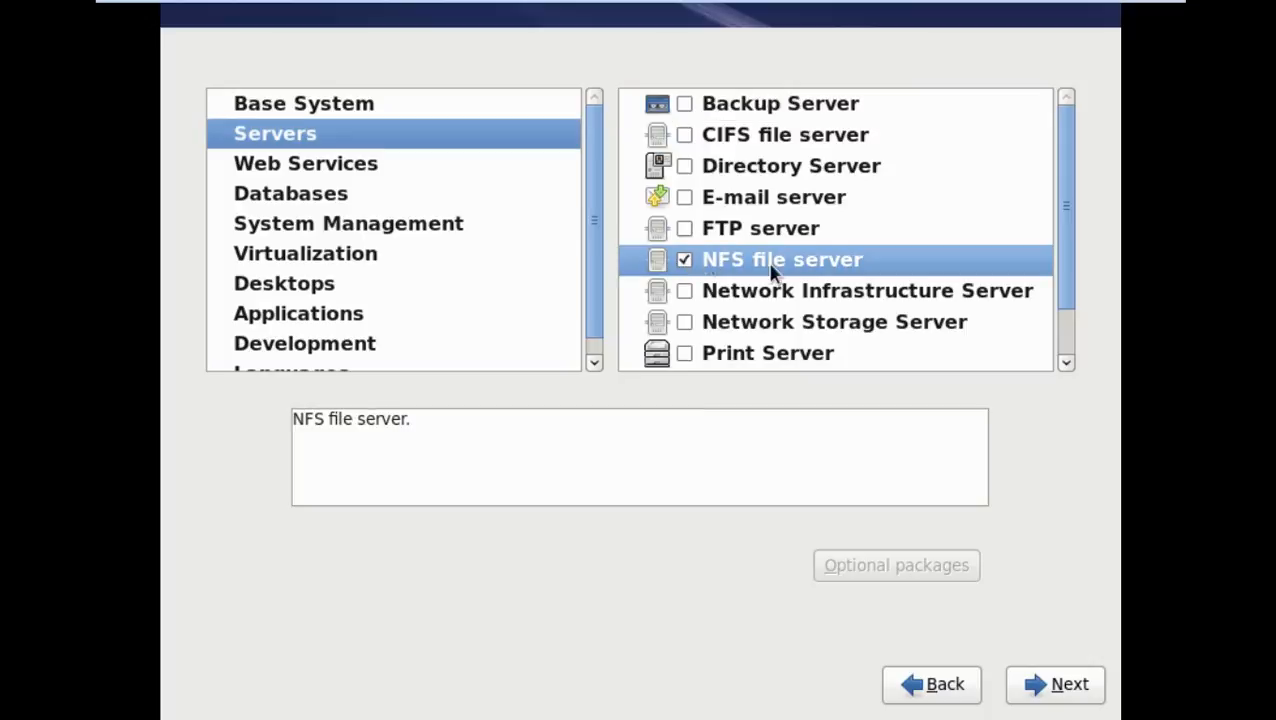
click(750, 234)
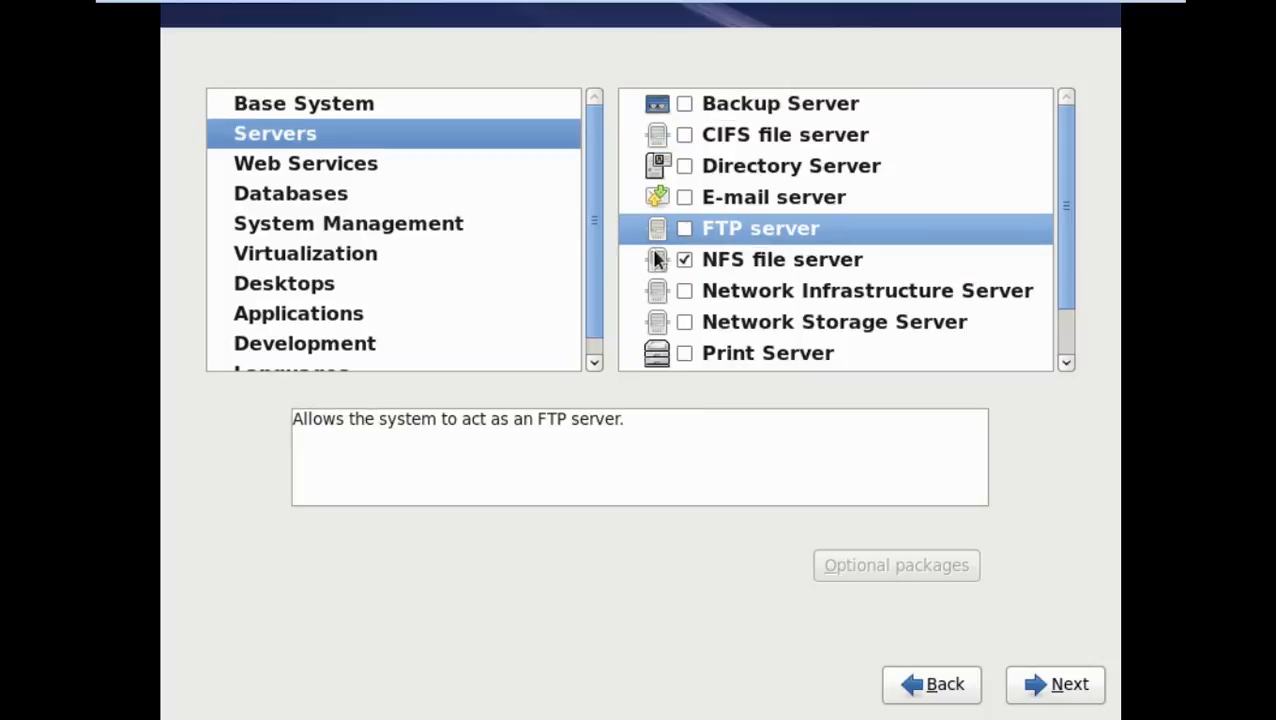
click(683, 229)
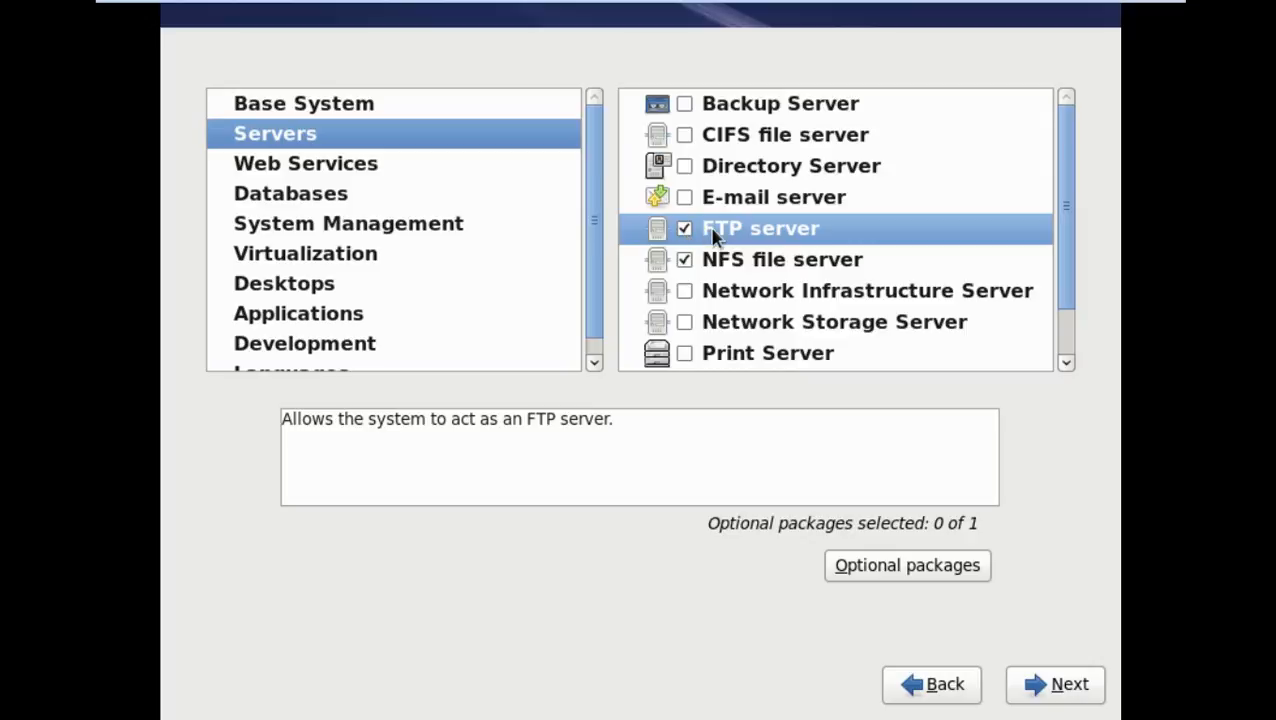
click(735, 300)
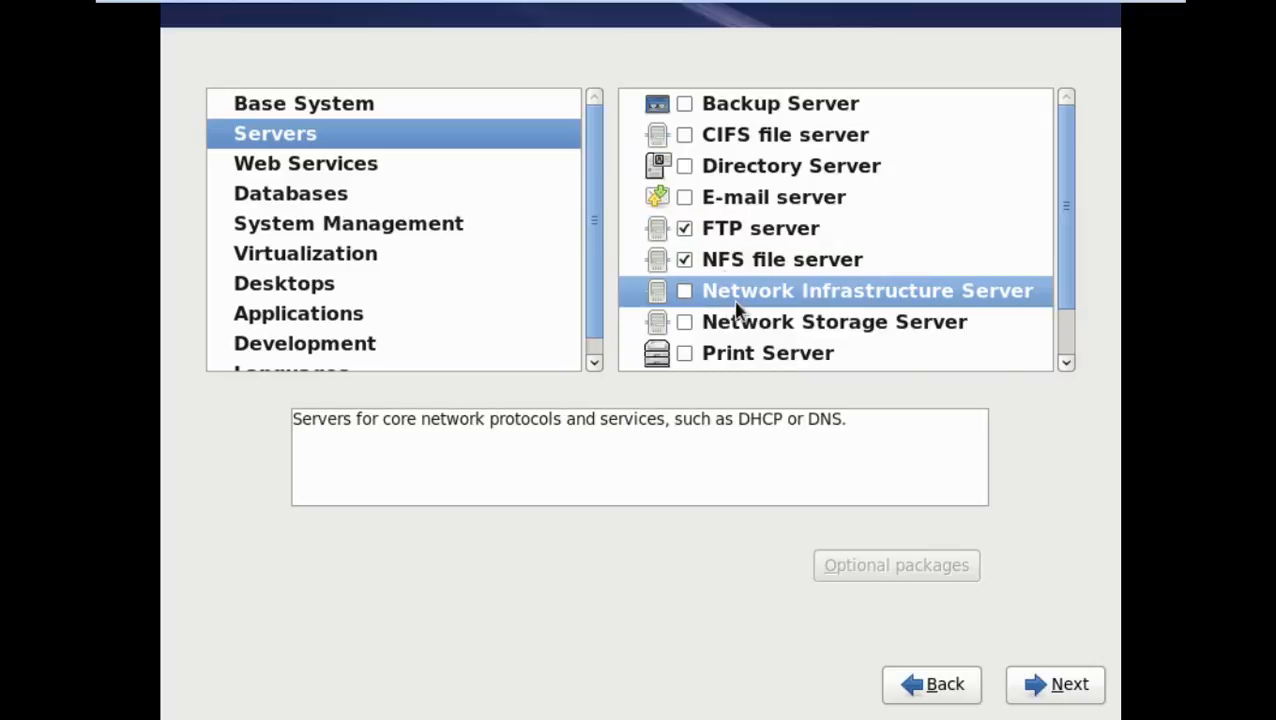
scroll(736, 308, down, 2)
scroll(735, 308, up, 2)
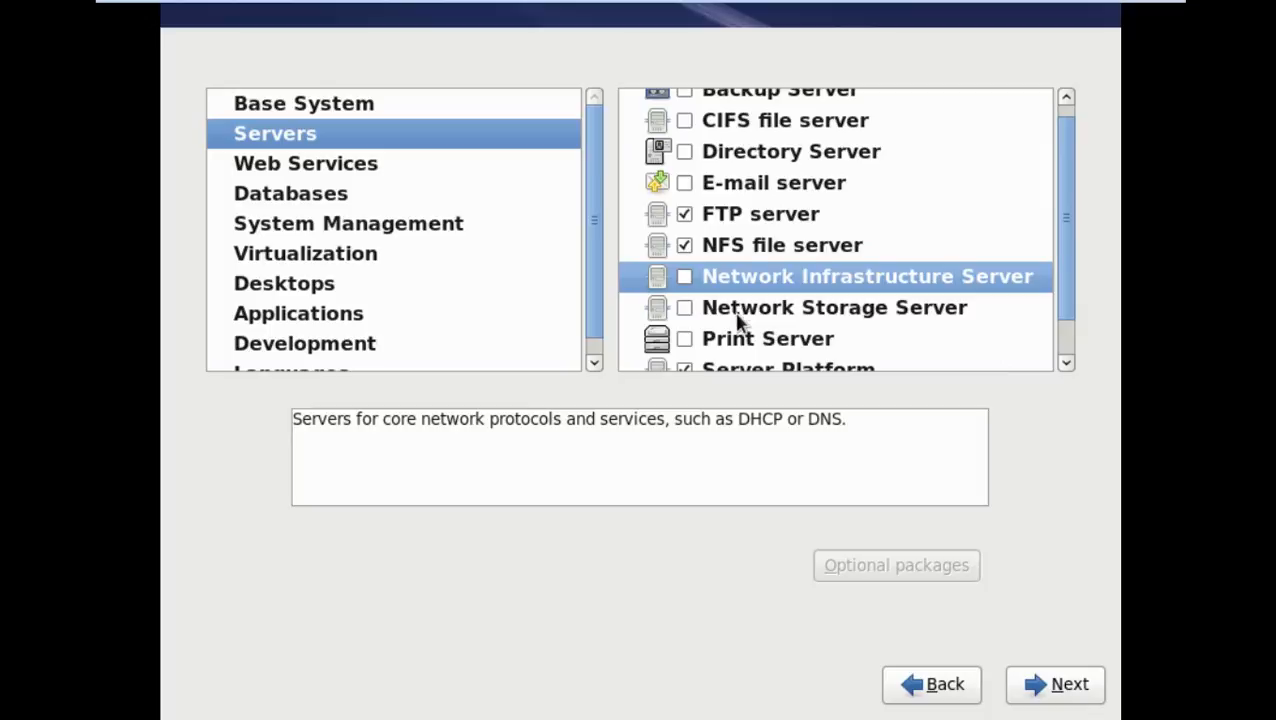
scroll(735, 336, down, 2)
Add System administration tools with all 15 optional packages, conman through xdelta
click(684, 356)
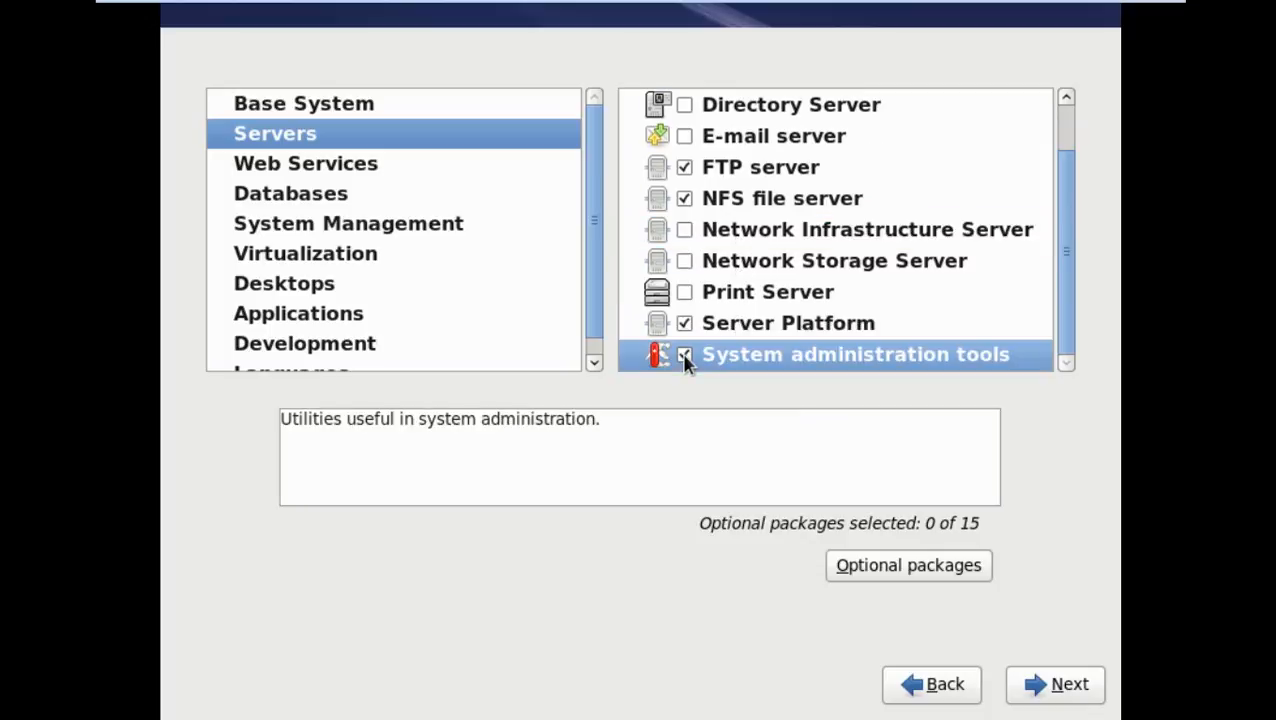
click(895, 566)
click(313, 271)
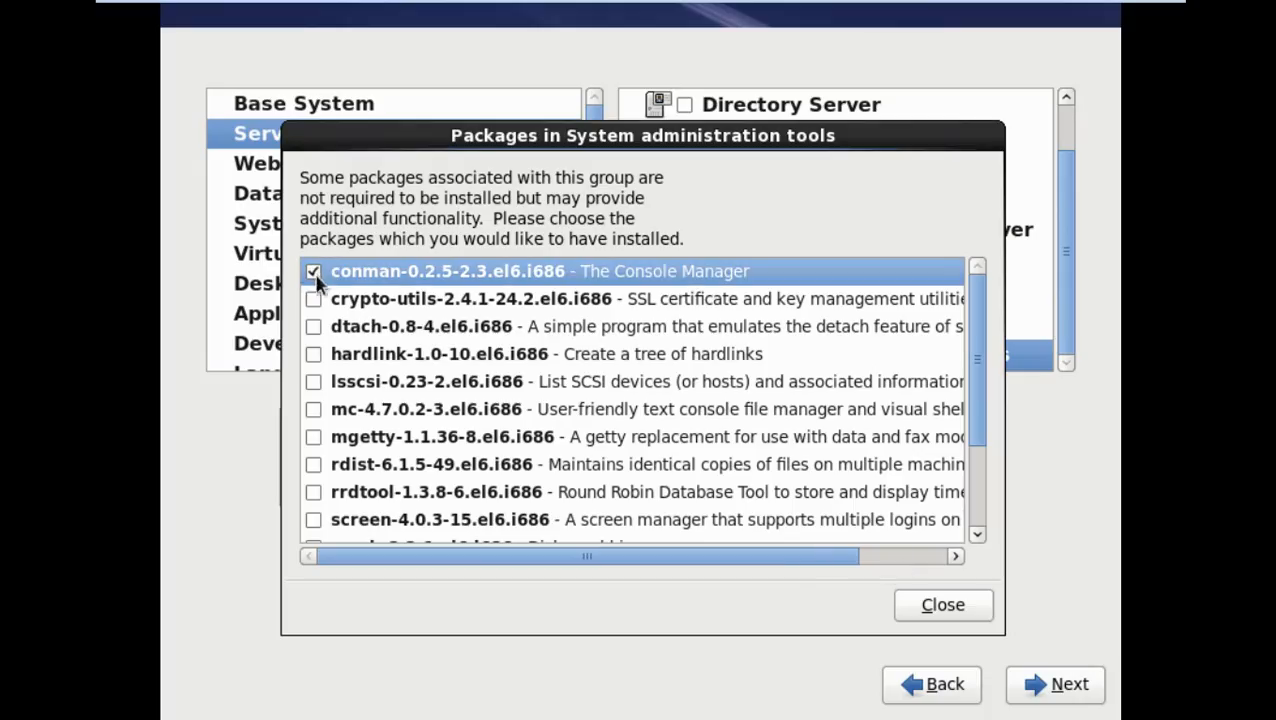
click(313, 299)
click(313, 327)
click(313, 354)
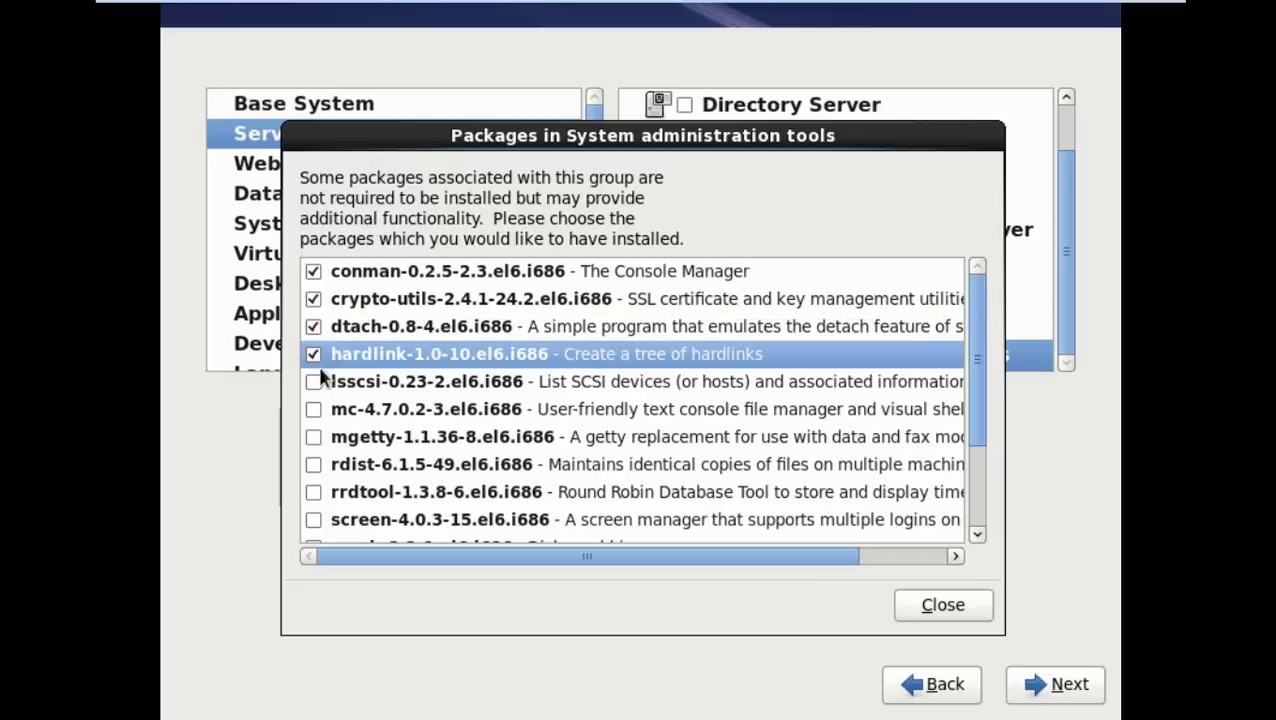
click(313, 381)
click(313, 409)
click(313, 437)
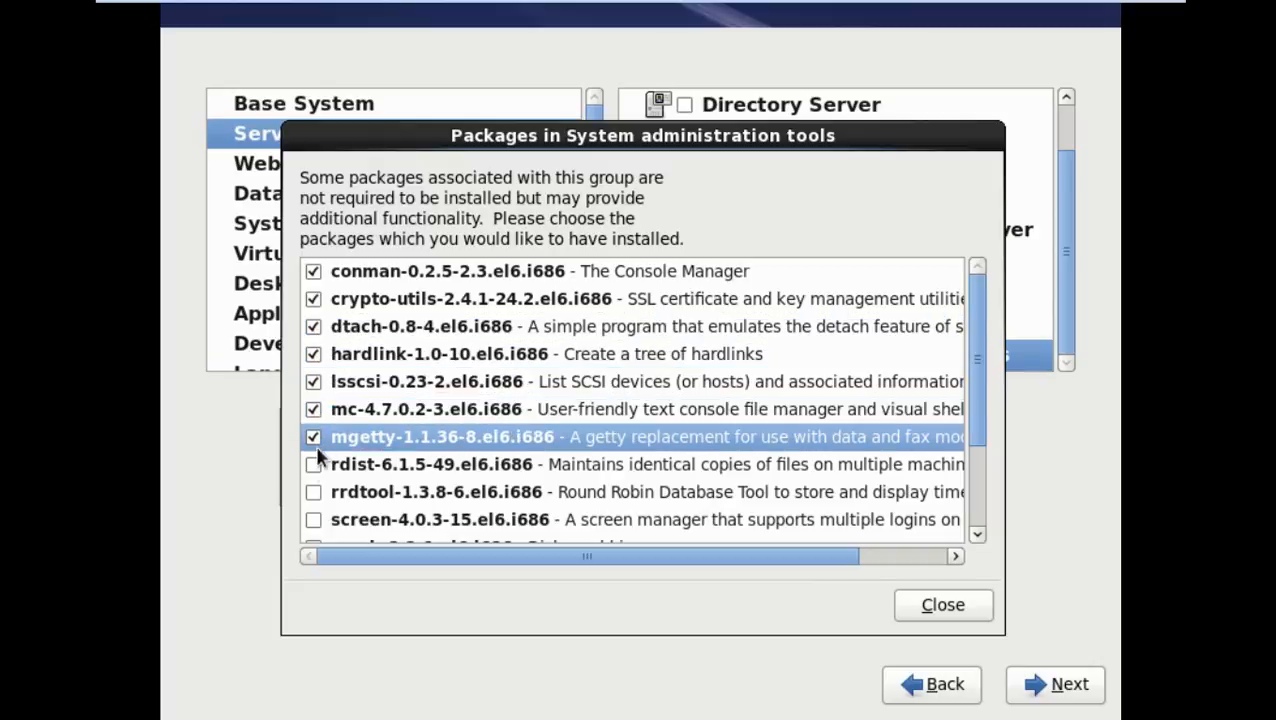
click(313, 464)
click(313, 492)
click(313, 520)
scroll(325, 492, down, 3)
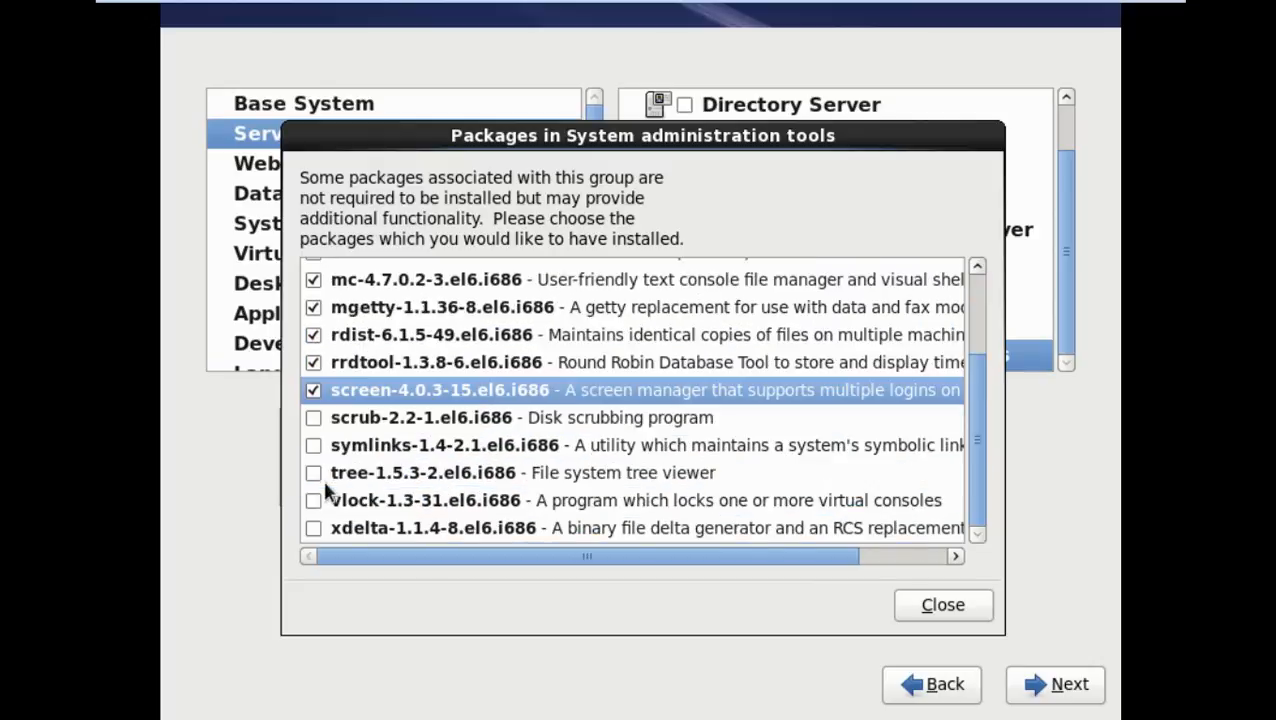
click(313, 417)
click(313, 445)
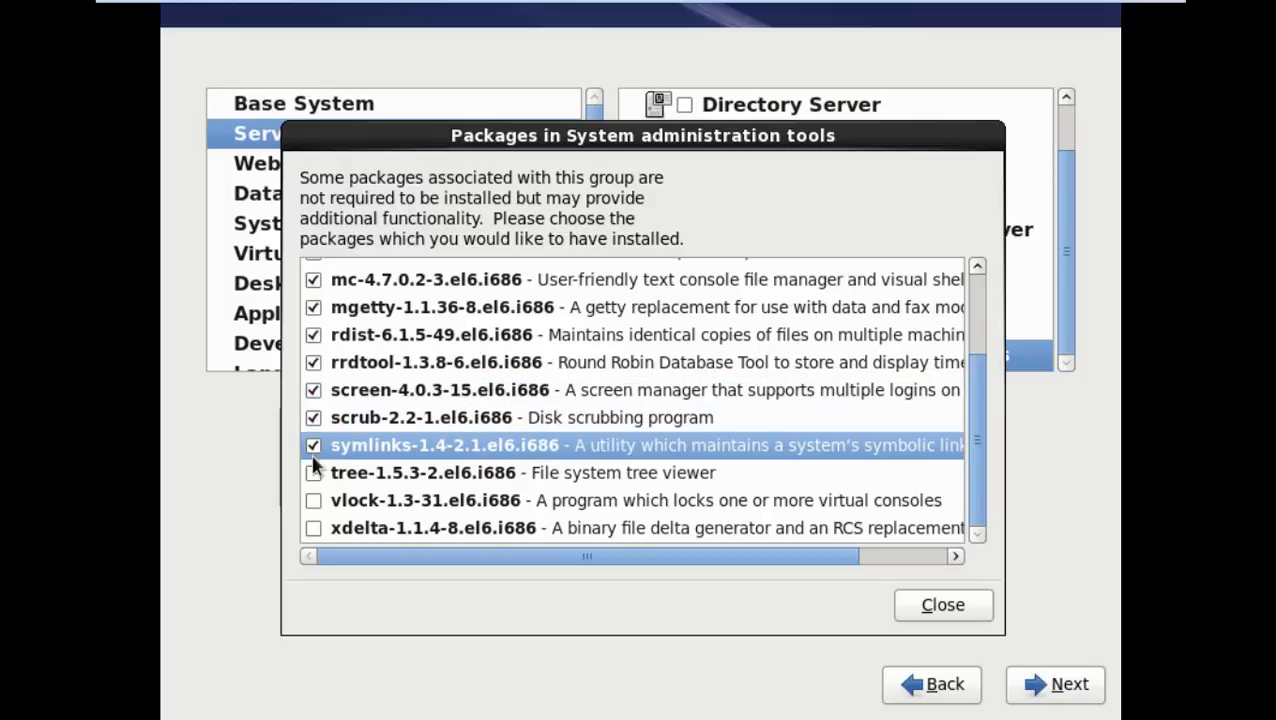
click(313, 472)
click(313, 500)
click(313, 528)
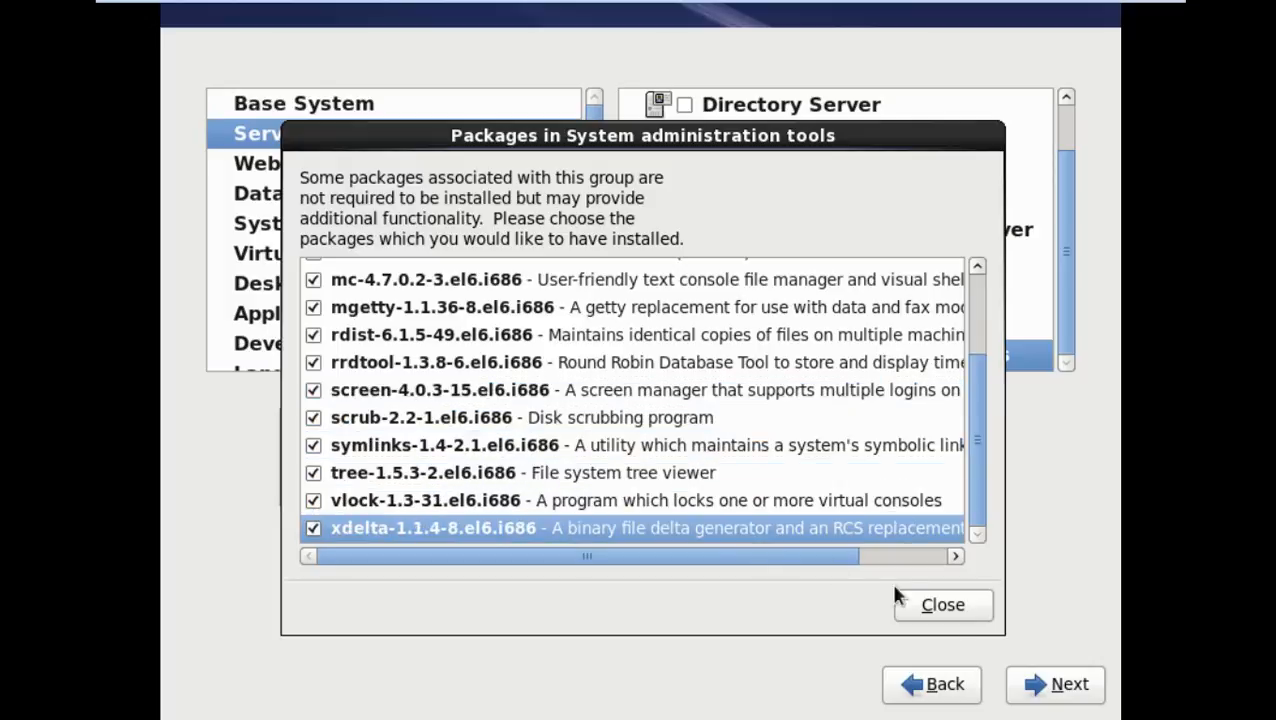
click(947, 607)
Add the CIFS file server and E-mail server groups
scroll(677, 279, up, 2)
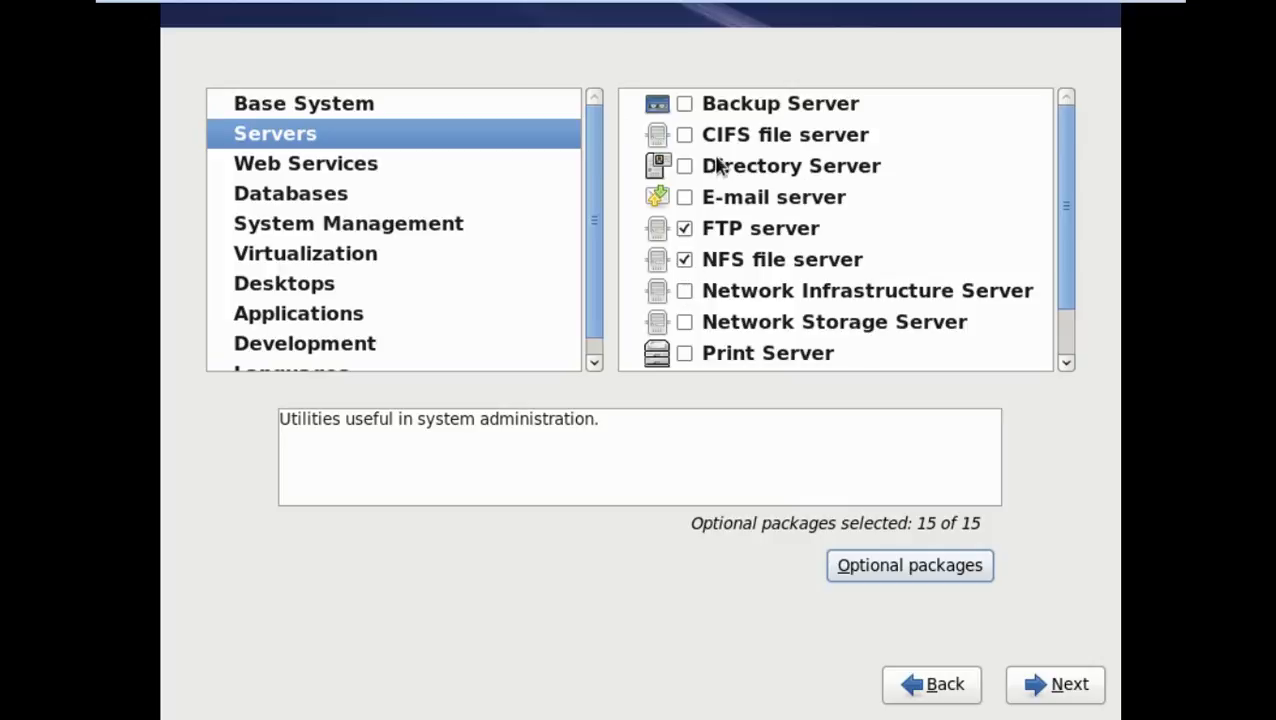
click(682, 135)
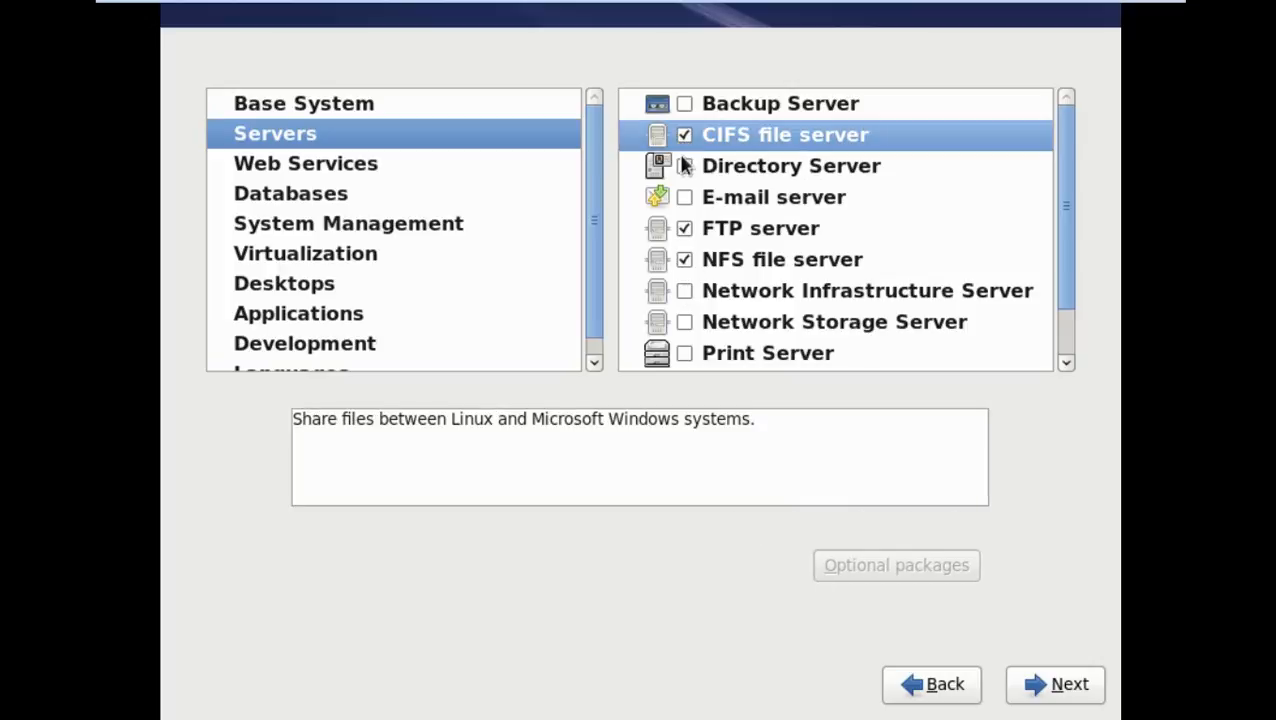
click(683, 197)
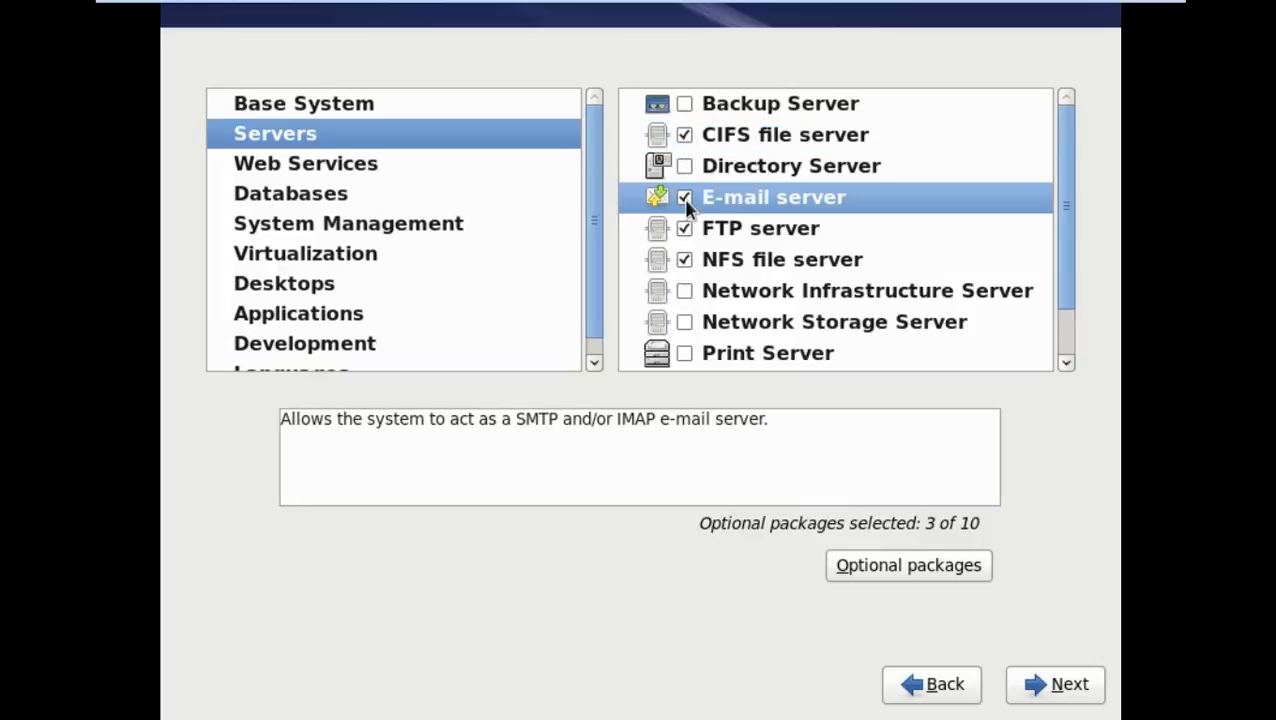
click(378, 168)
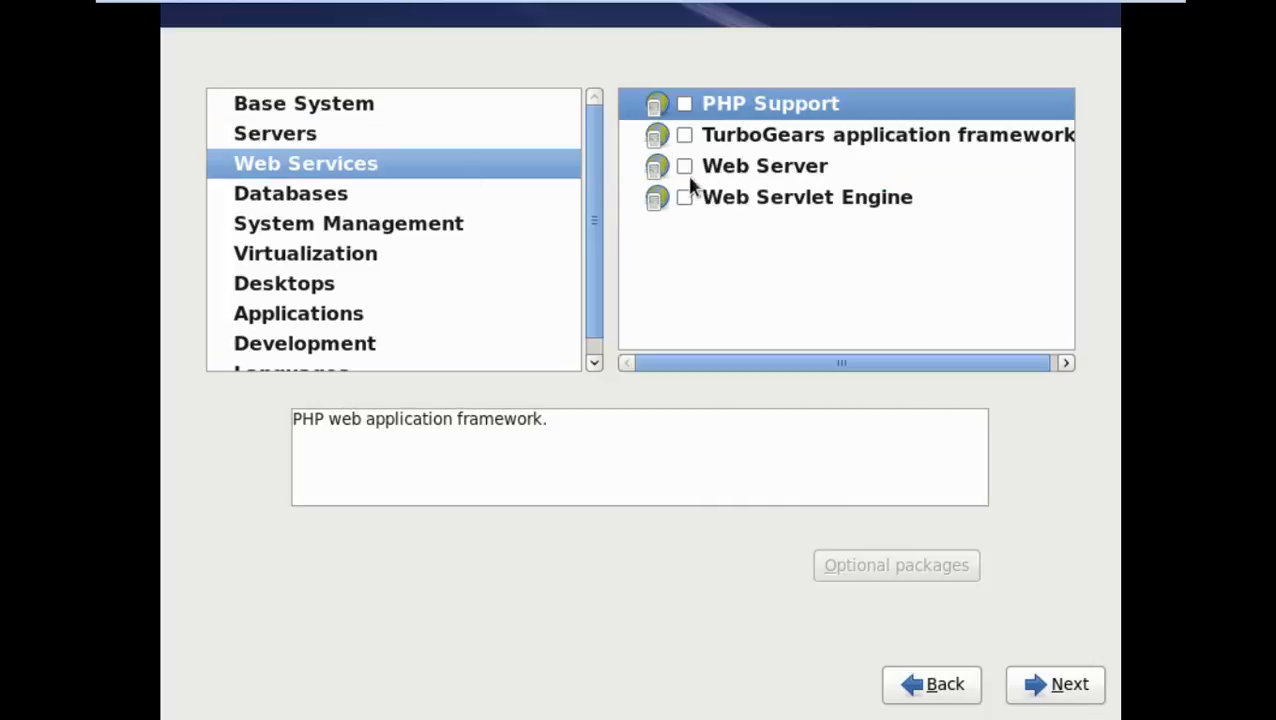
Add the Web Server, MySQL Database client and Virtualization Client package groups
click(686, 168)
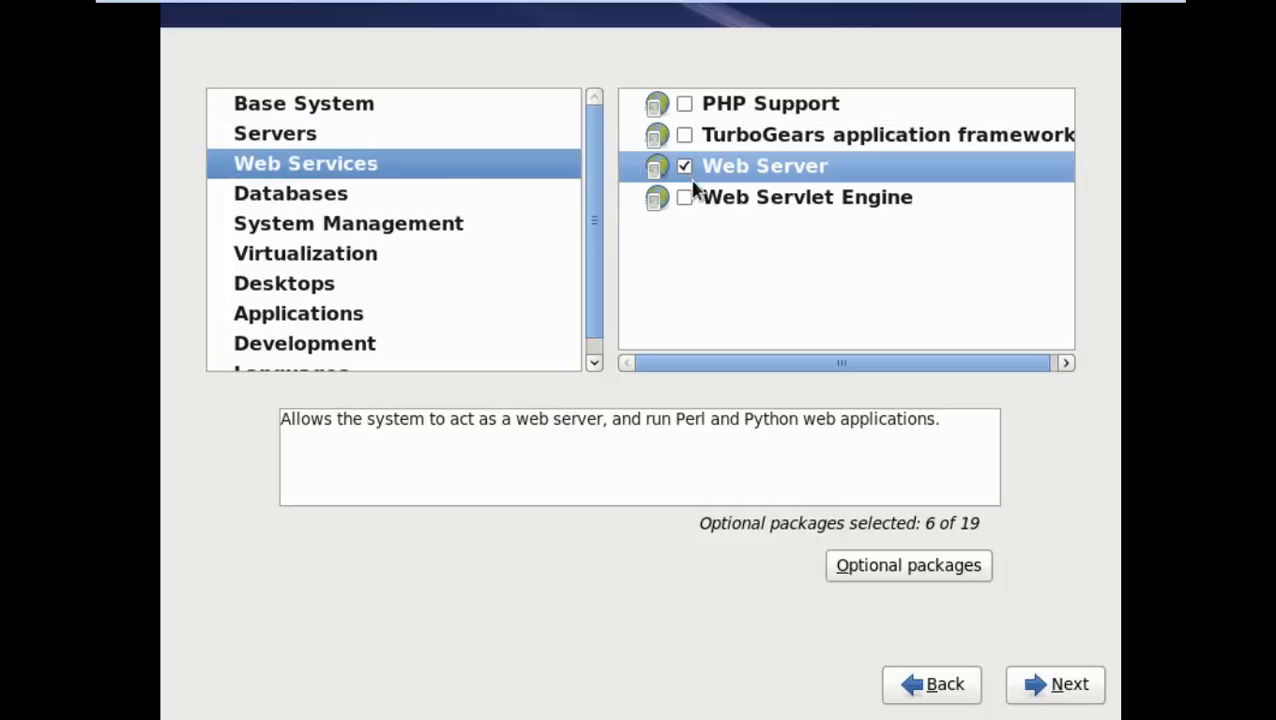
click(358, 200)
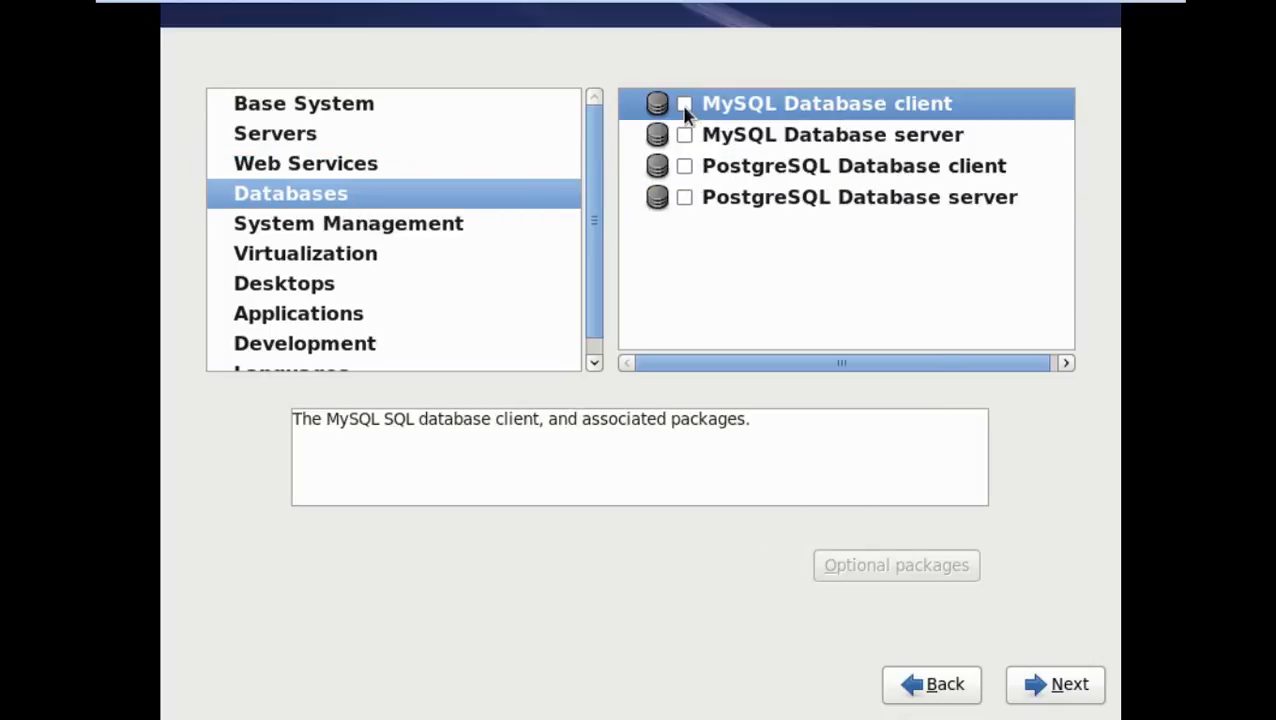
click(685, 107)
click(360, 222)
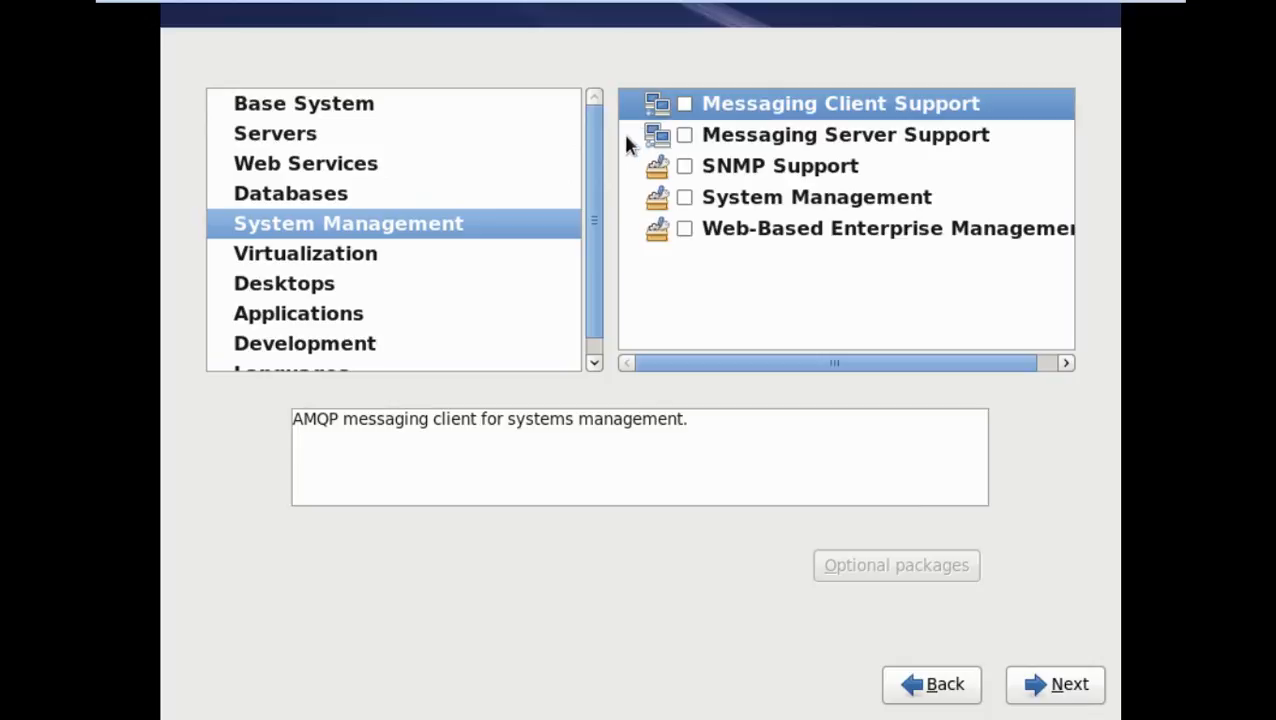
click(314, 193)
click(684, 106)
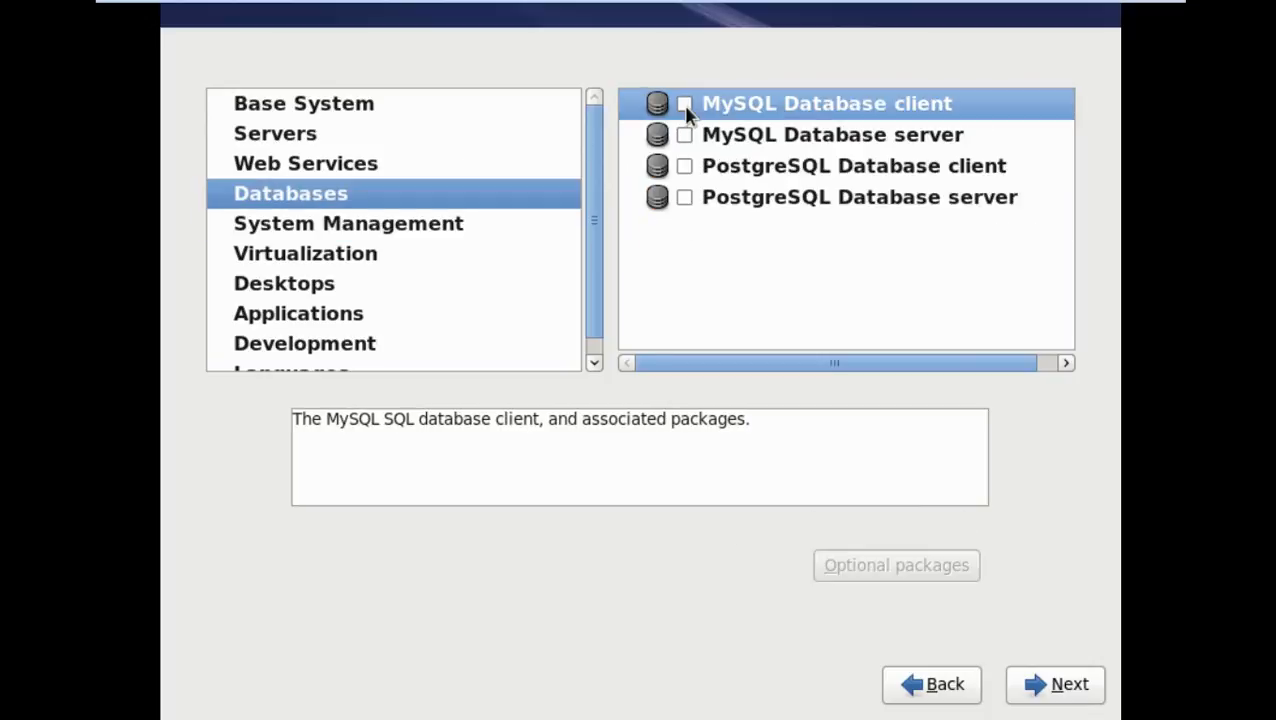
click(684, 106)
click(337, 257)
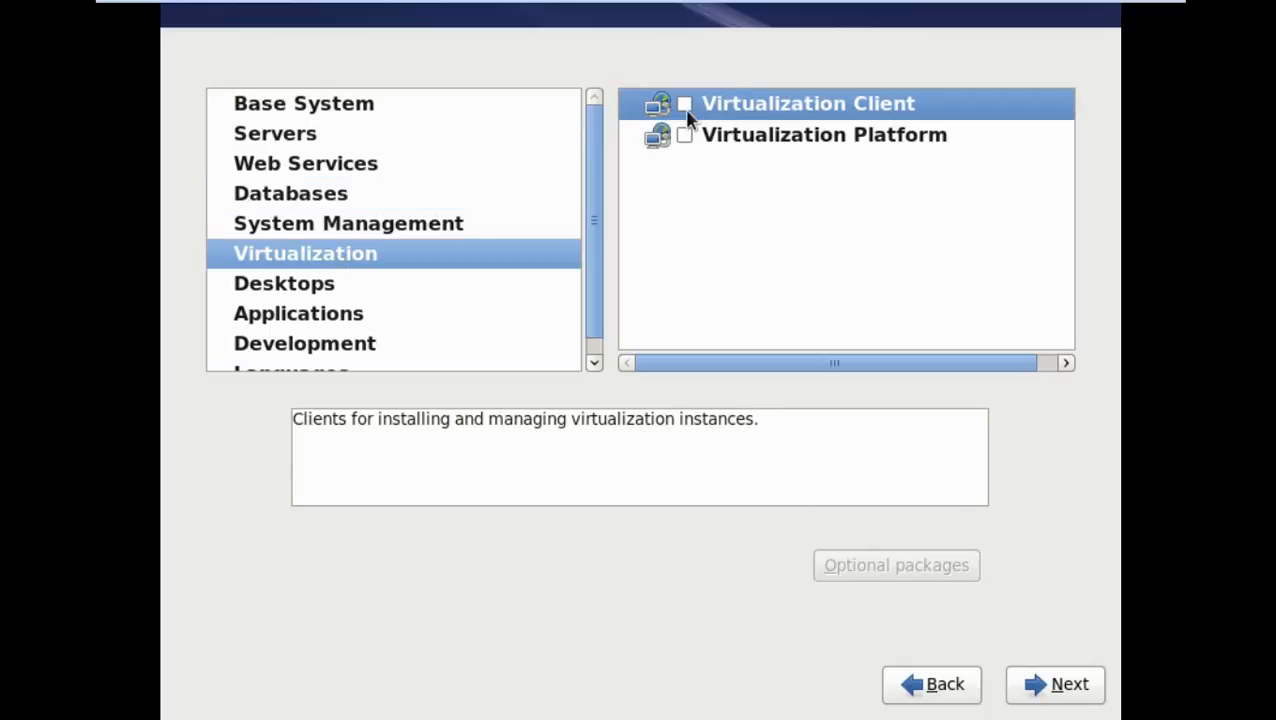
click(684, 105)
Under Desktops, add the KDE Desktop and X Window System groups
click(343, 290)
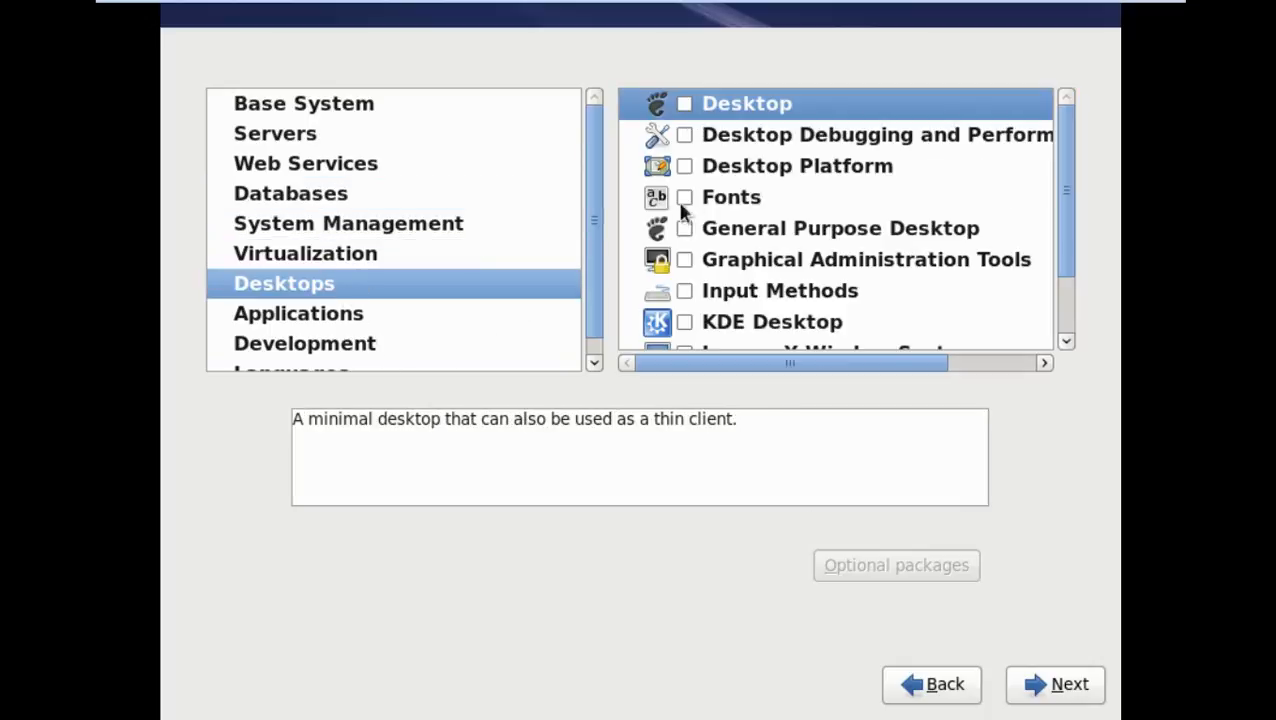
click(684, 322)
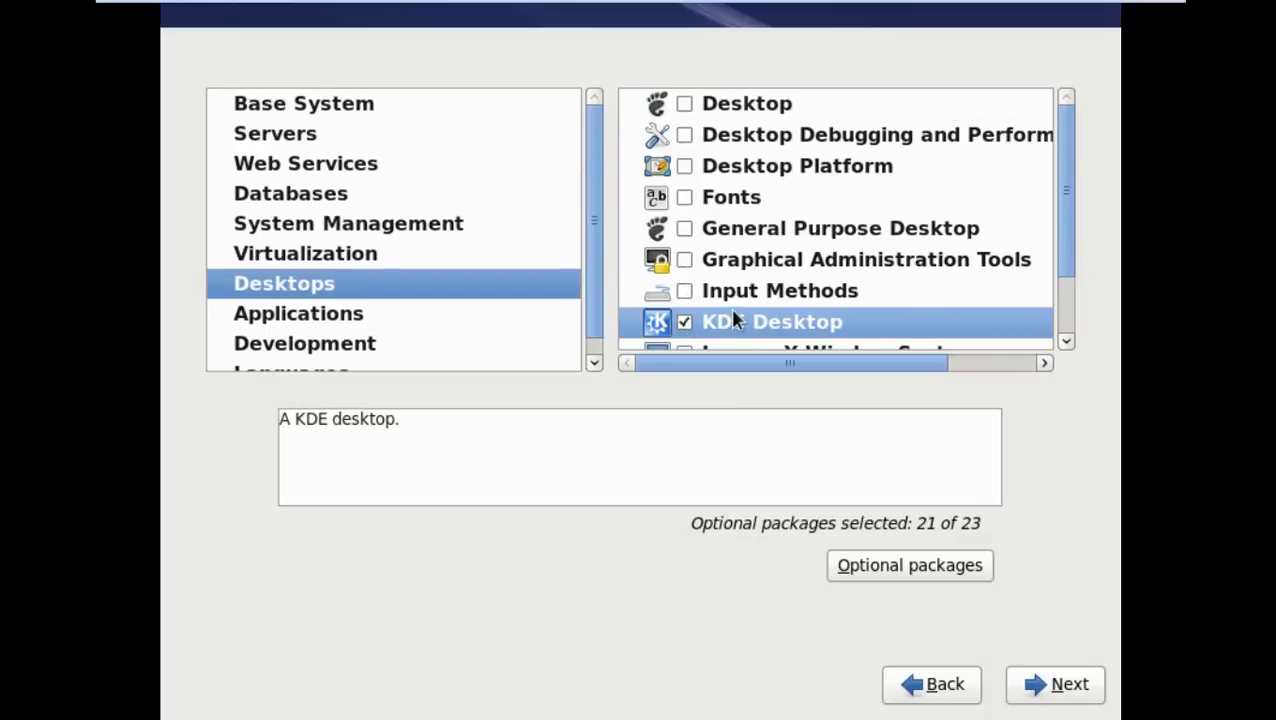
scroll(735, 312, down, 2)
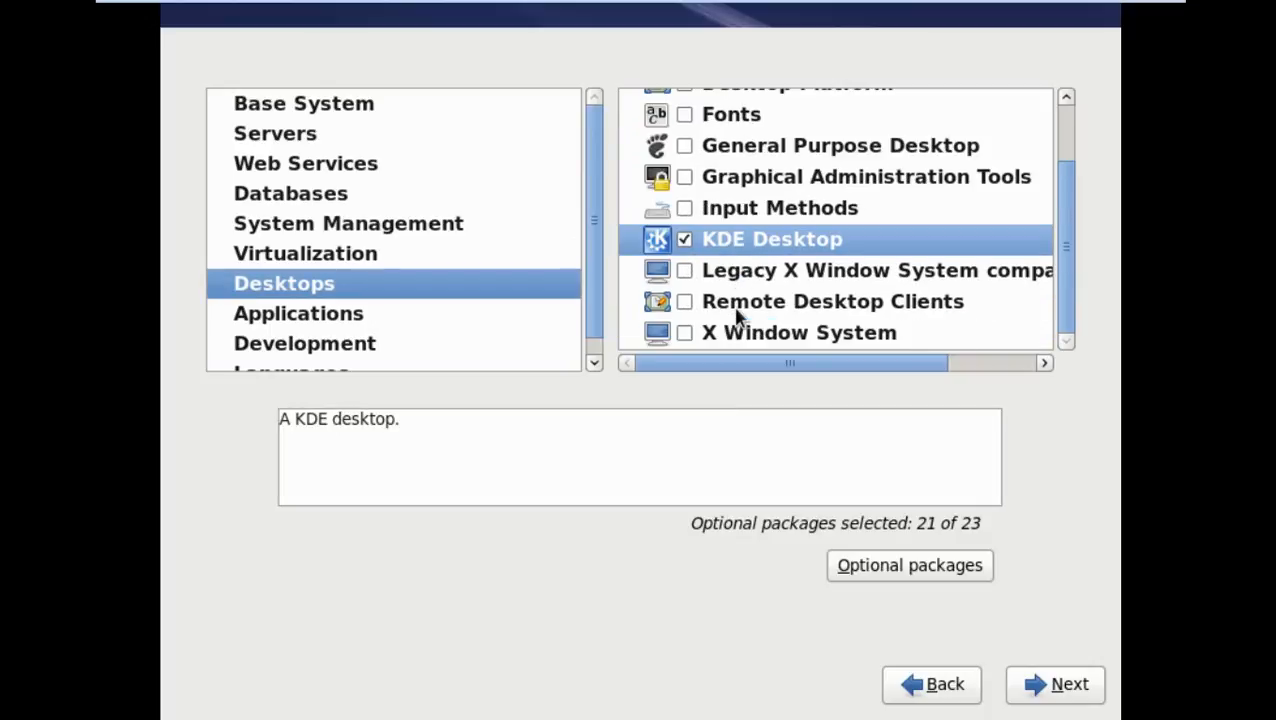
click(683, 341)
scroll(684, 340, up, 2)
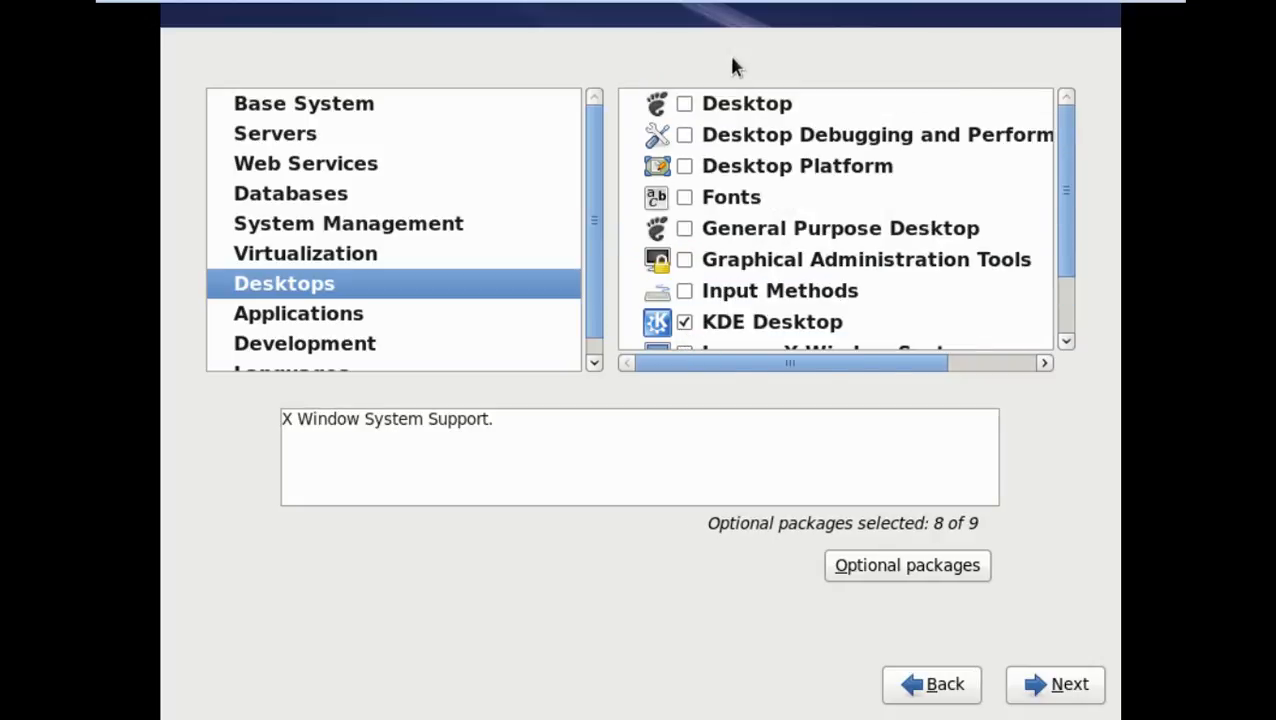
Add Desktop, General Purpose Desktop, Fonts, Desktop Platform, Debugging, Admin Tools, Input Methods and Legacy X groups
click(684, 103)
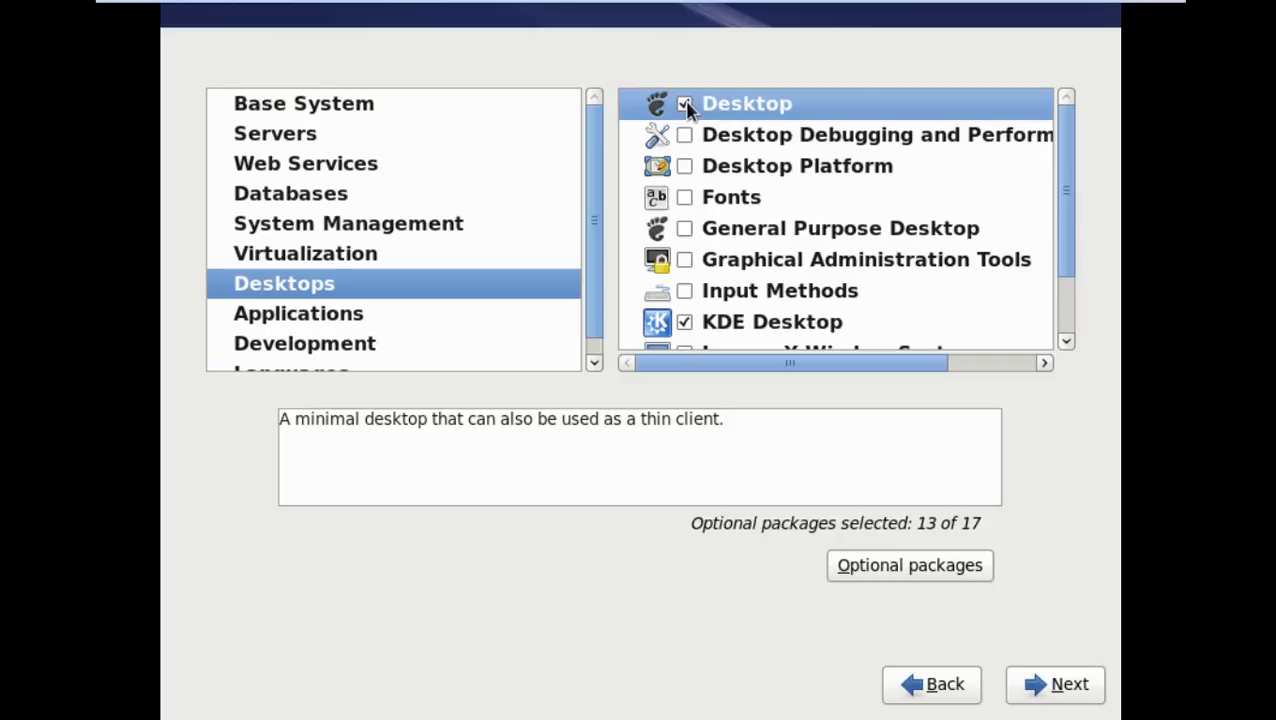
click(684, 230)
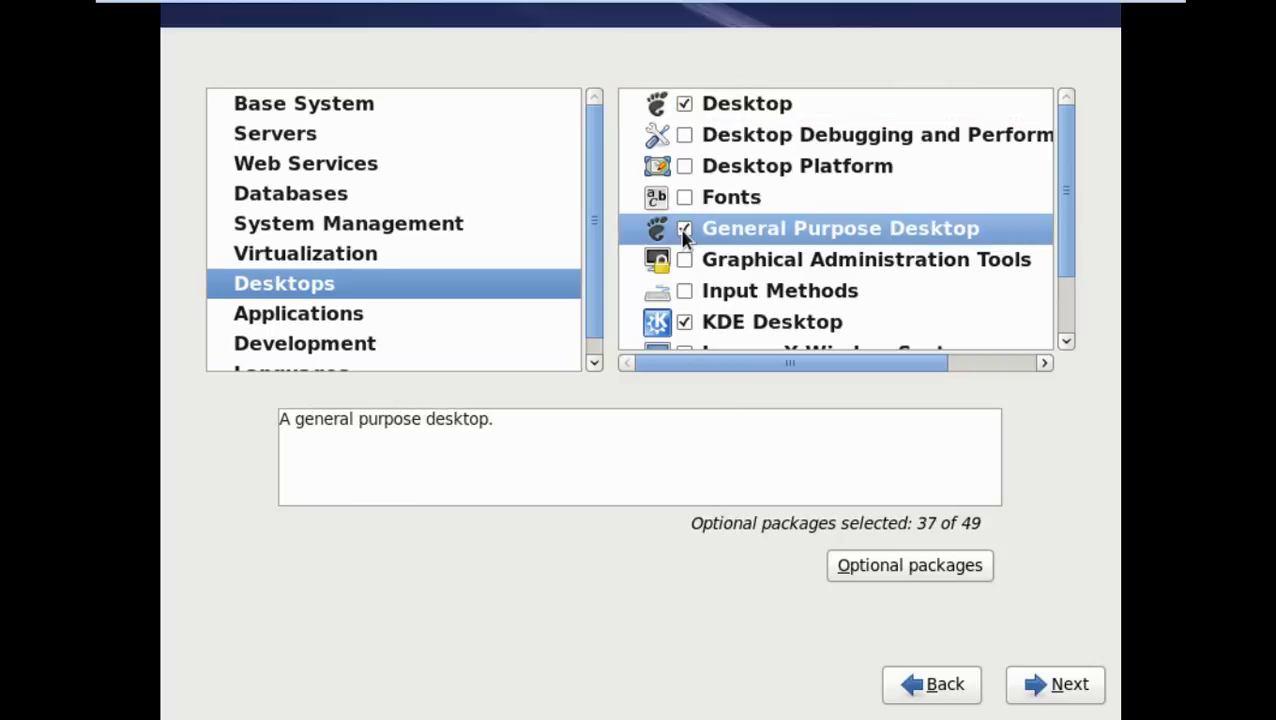
click(684, 197)
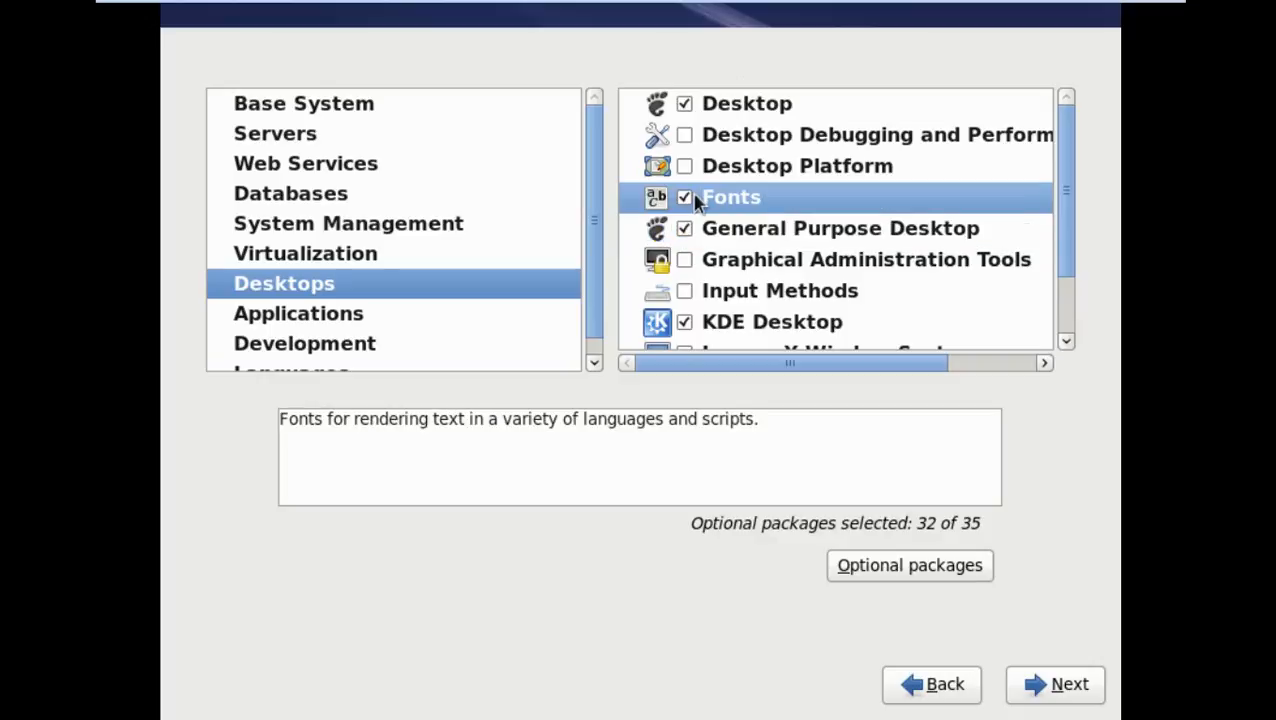
click(684, 166)
click(684, 135)
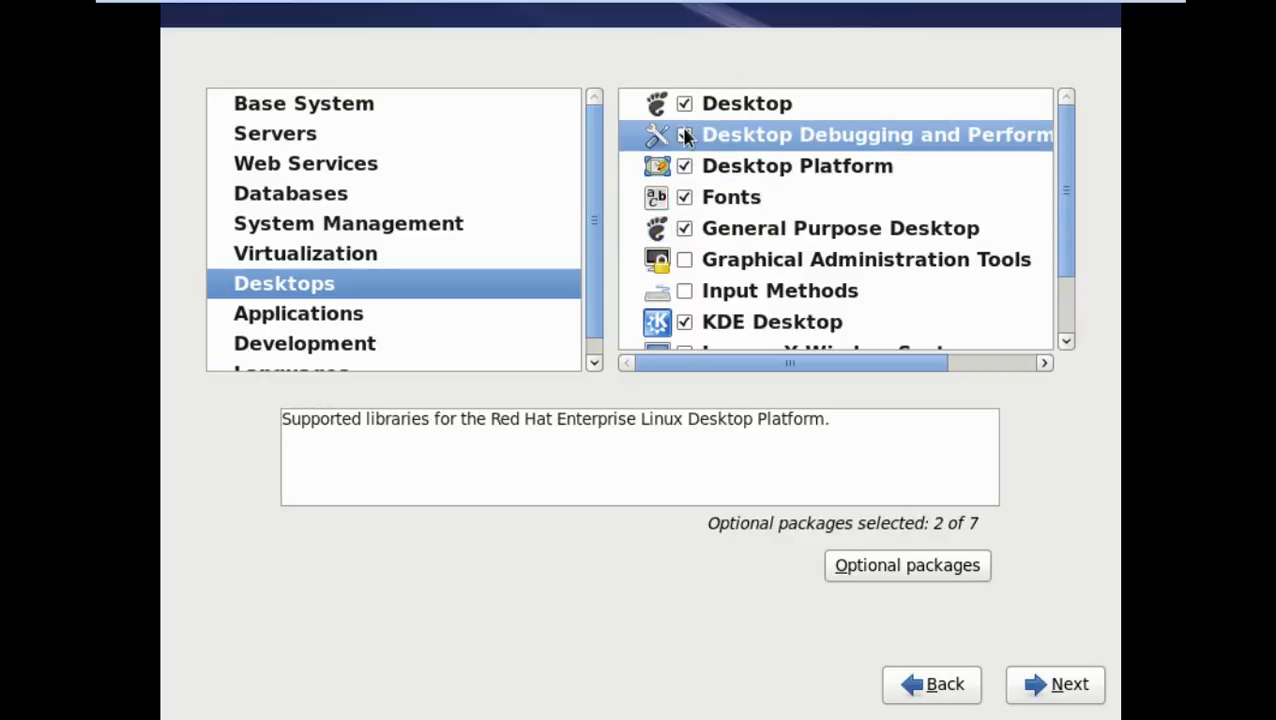
click(684, 262)
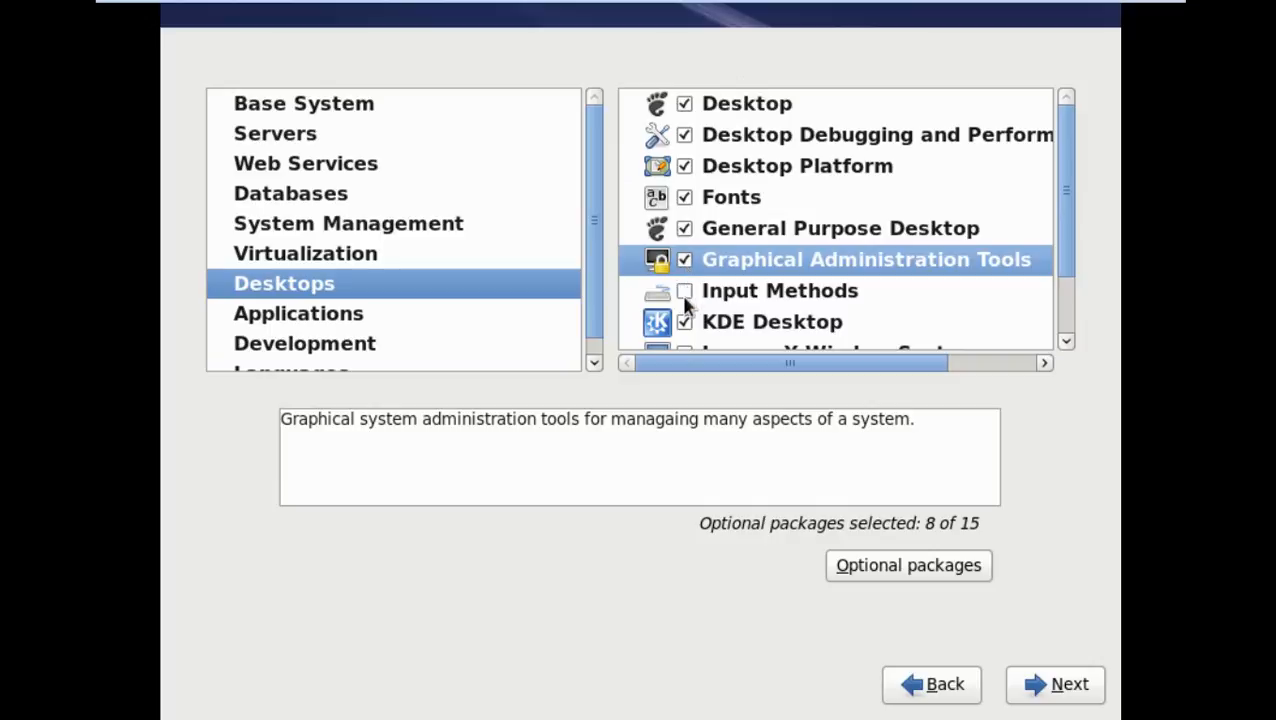
click(684, 293)
scroll(713, 268, down, 2)
click(684, 270)
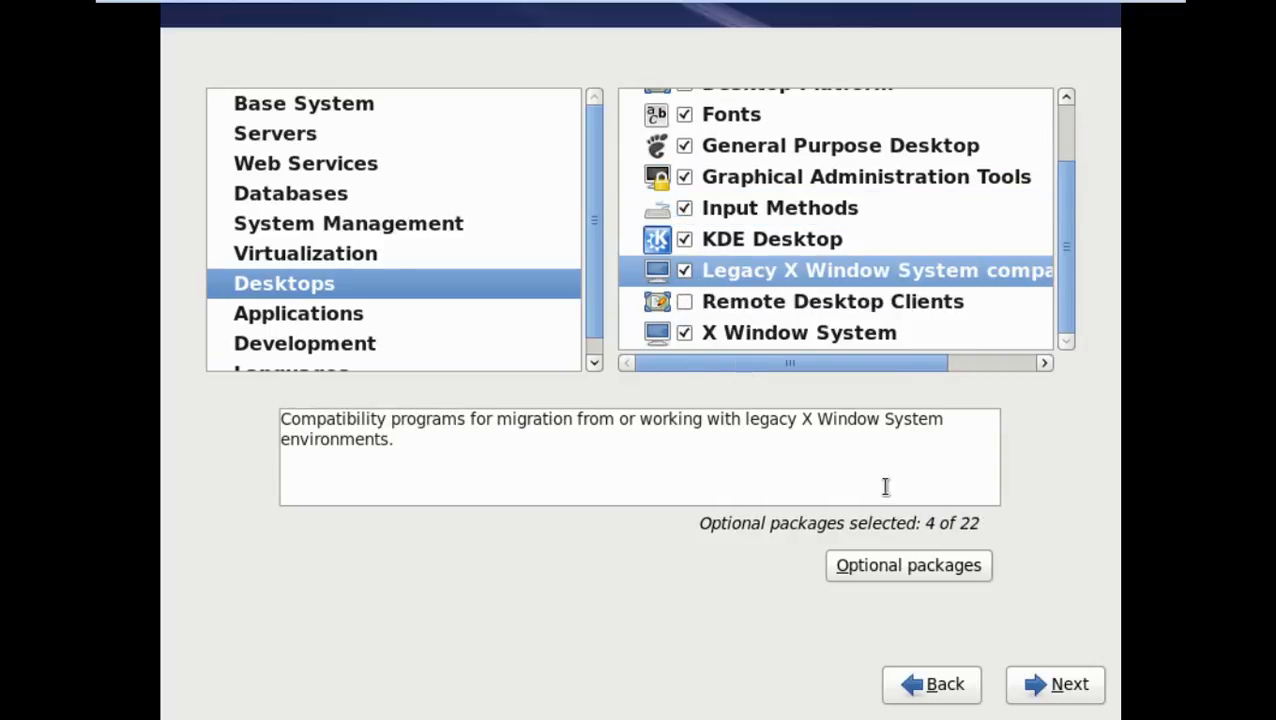
Under Applications, select the Graphics Creation Tools and Emacs package groups
click(325, 315)
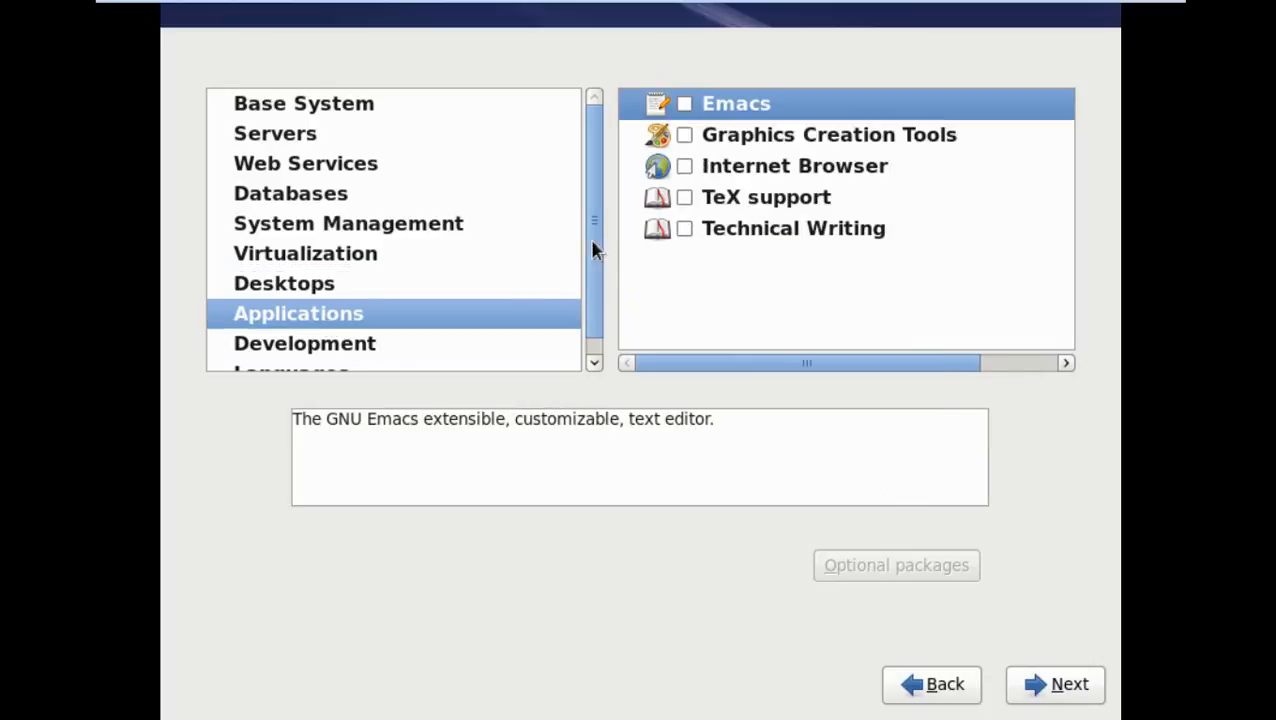
click(684, 136)
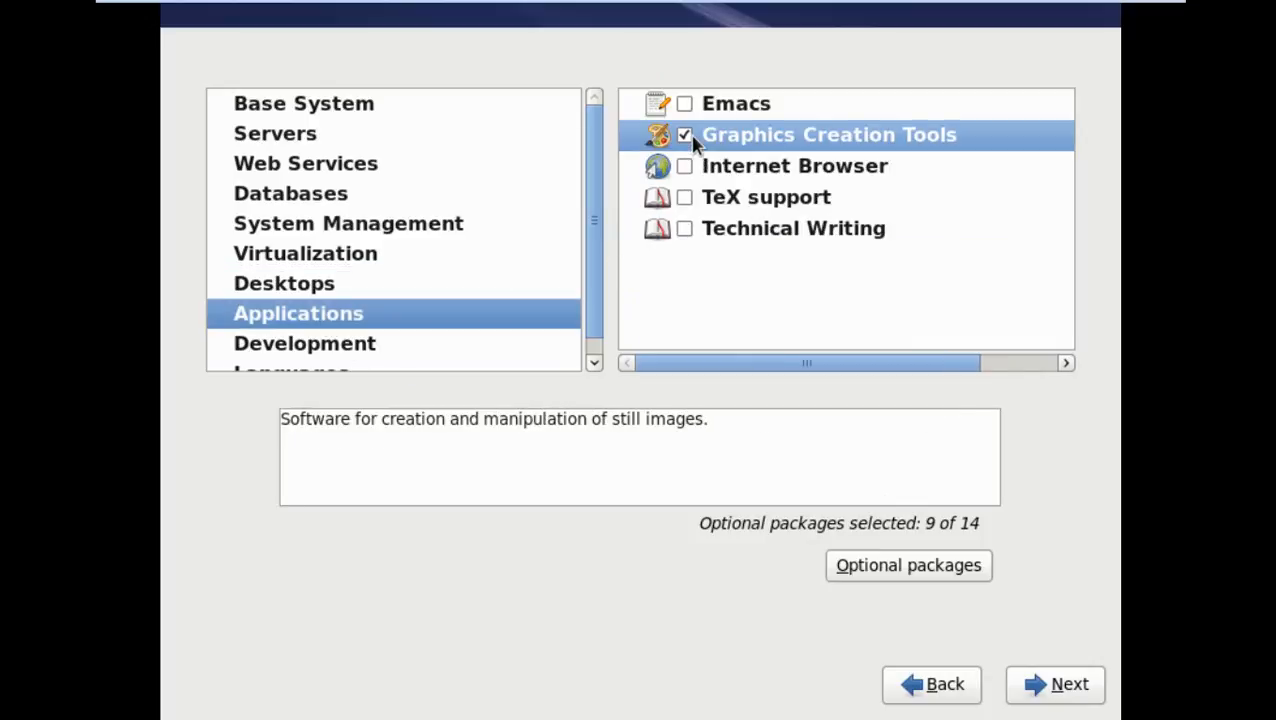
click(684, 105)
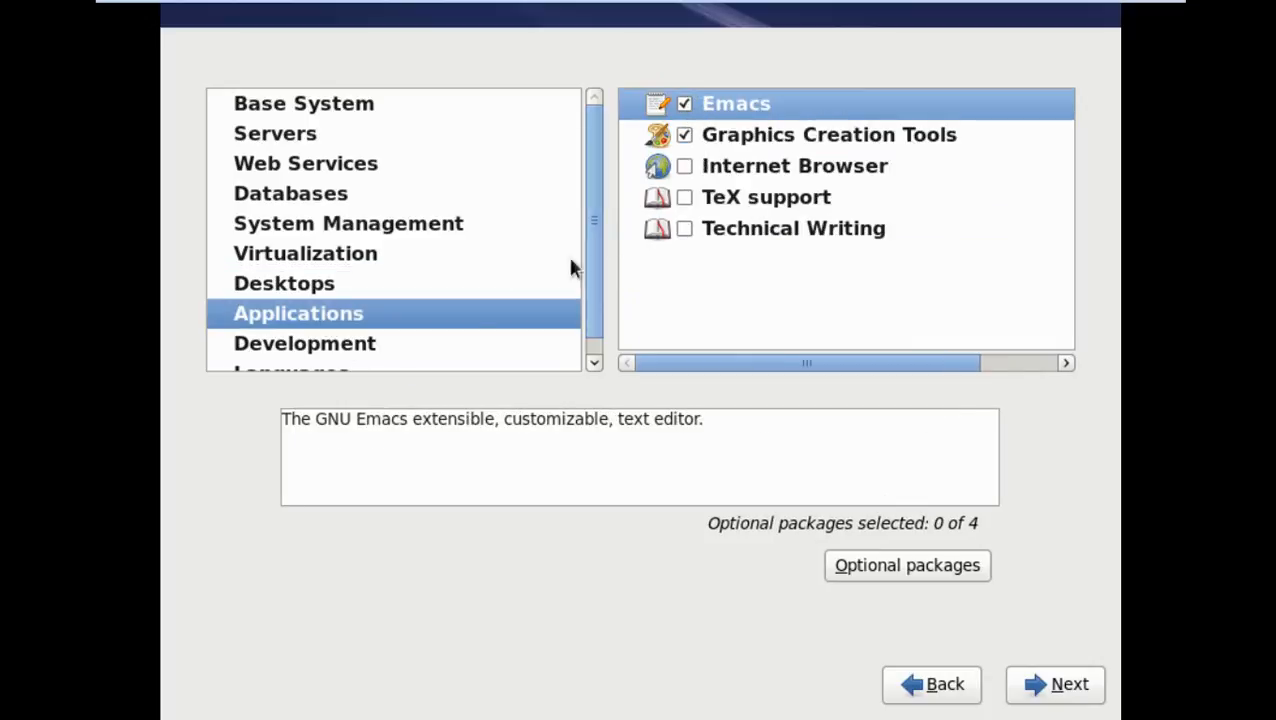
Select all five Development groups: Eclipse, Server Platform, Development tools, Desktop Platform, Additional Development
click(341, 347)
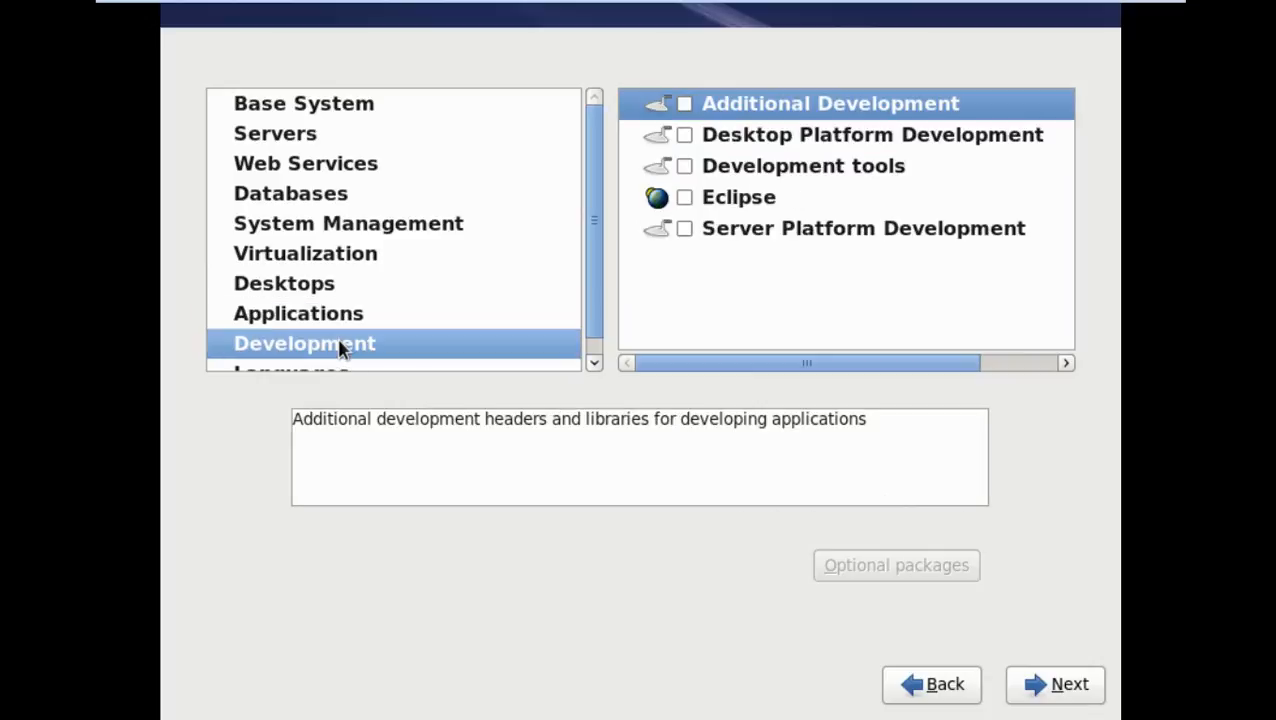
scroll(370, 273, down, 1)
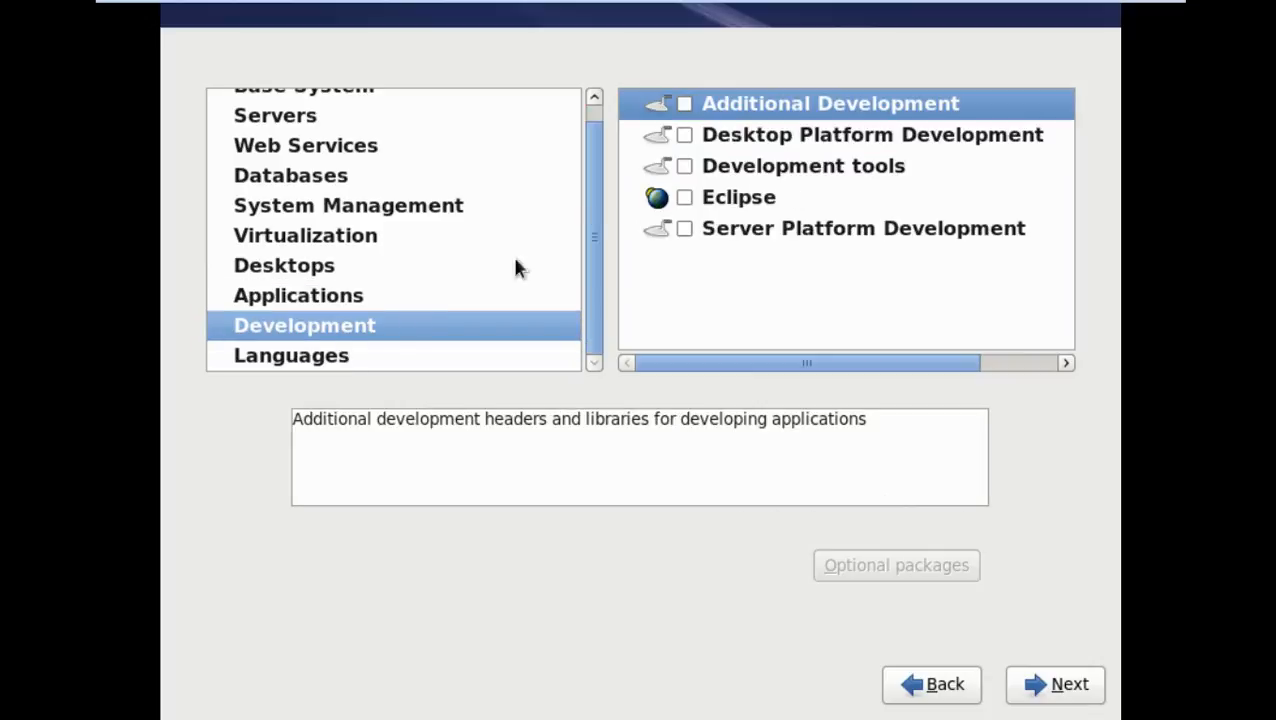
click(685, 197)
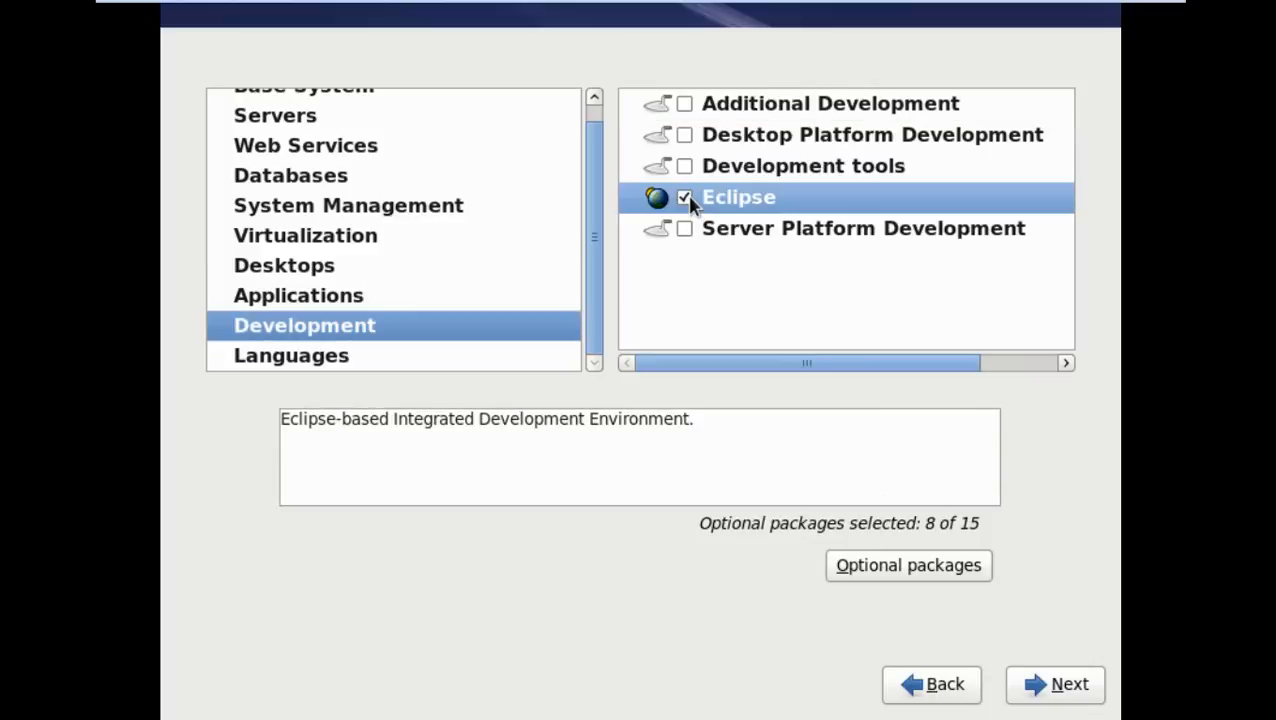
click(684, 228)
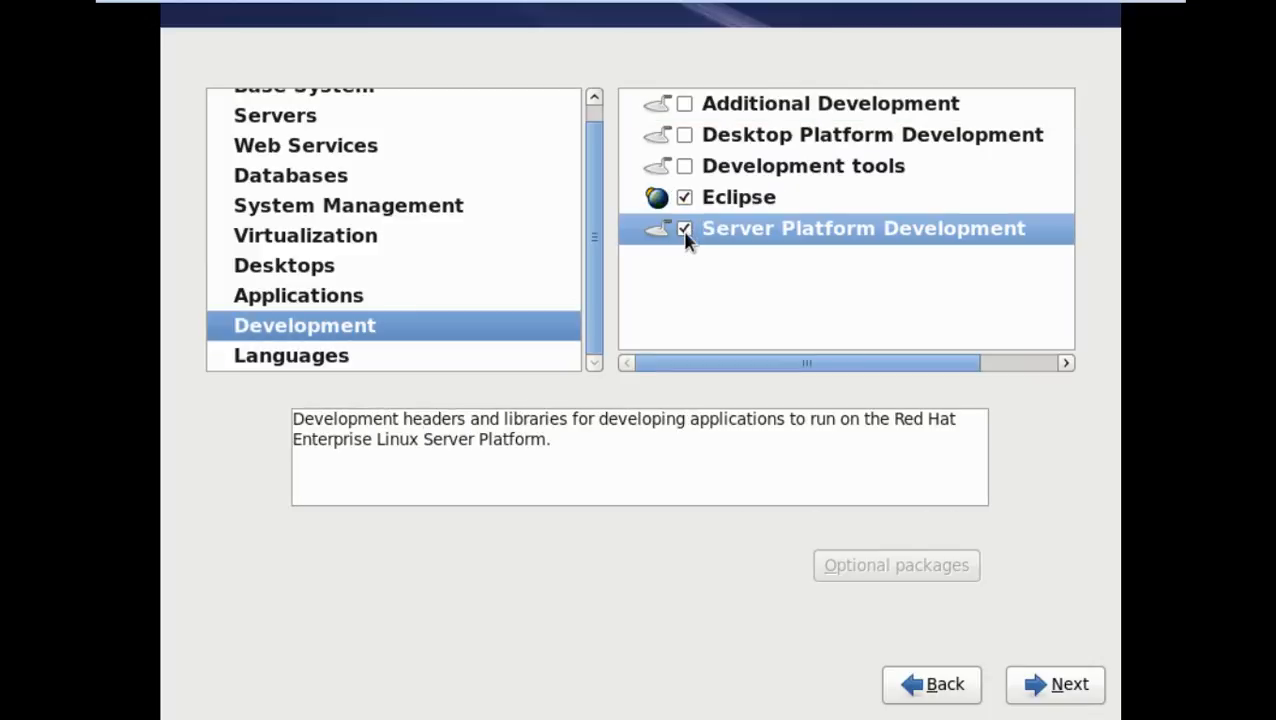
click(684, 166)
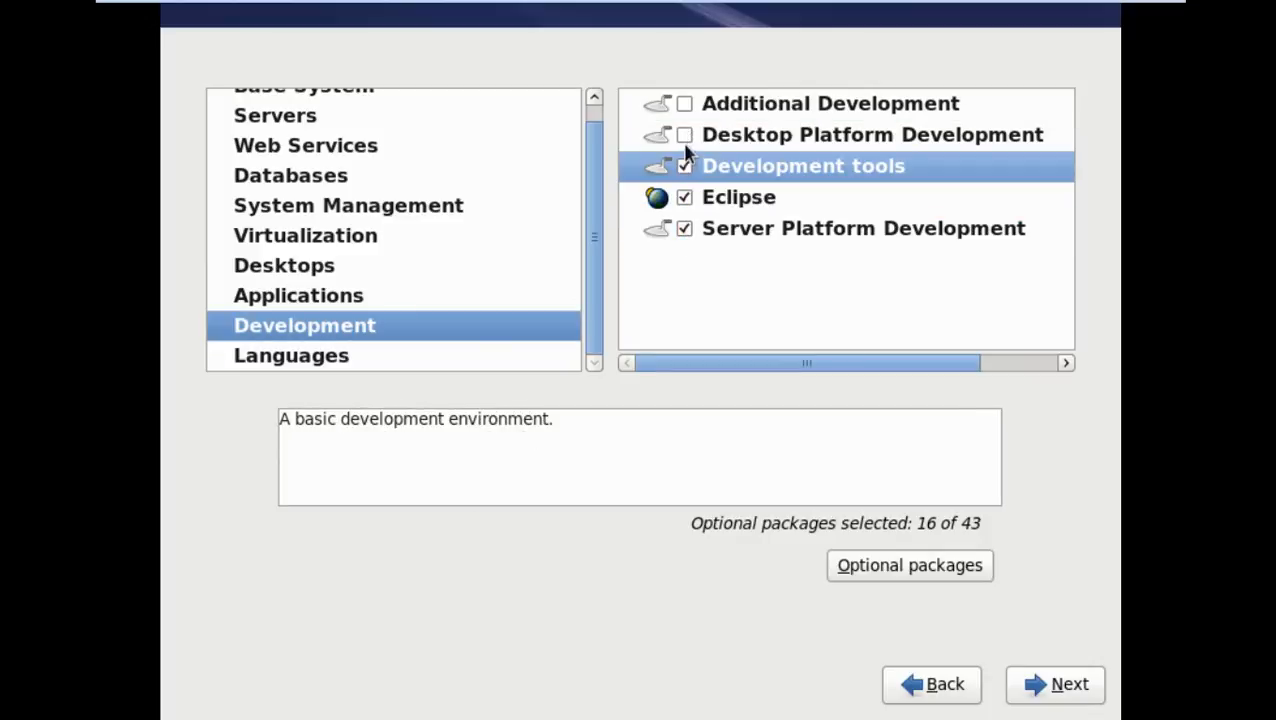
click(684, 135)
click(684, 104)
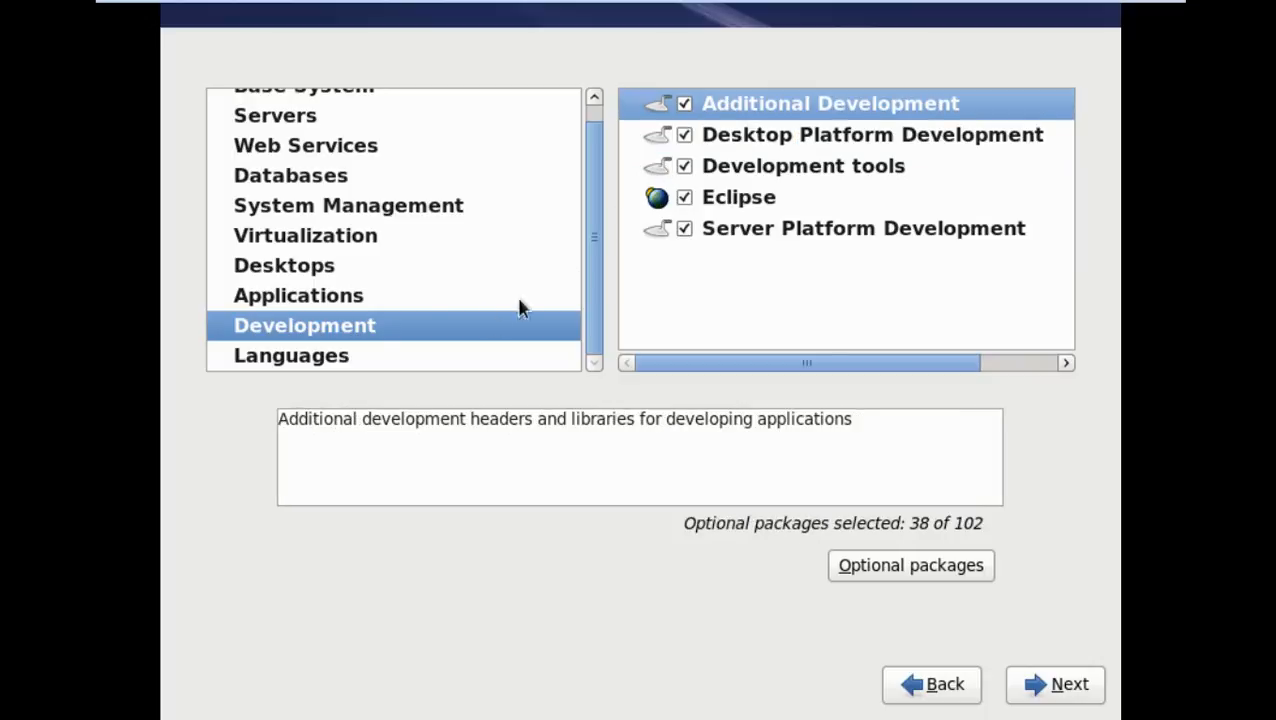
click(297, 357)
Review the language support list, then confirm the package selection to begin installation
scroll(823, 211, down, 8)
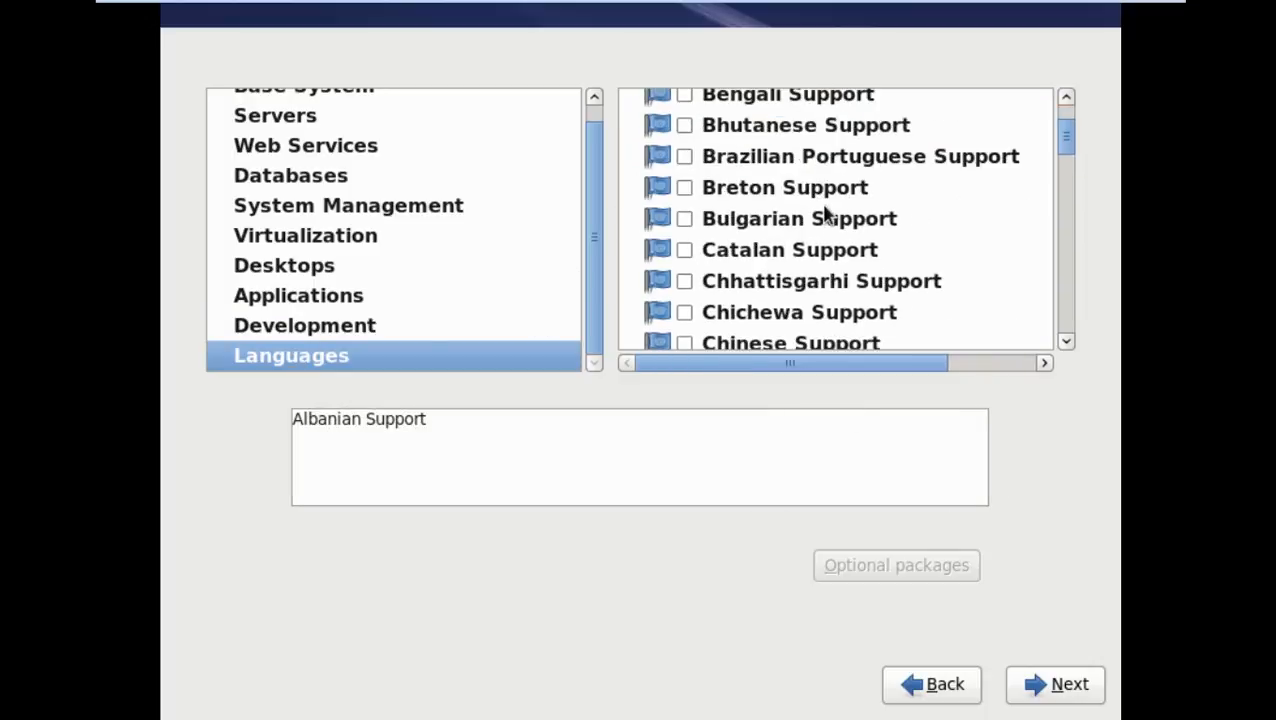
scroll(825, 213, down, 10)
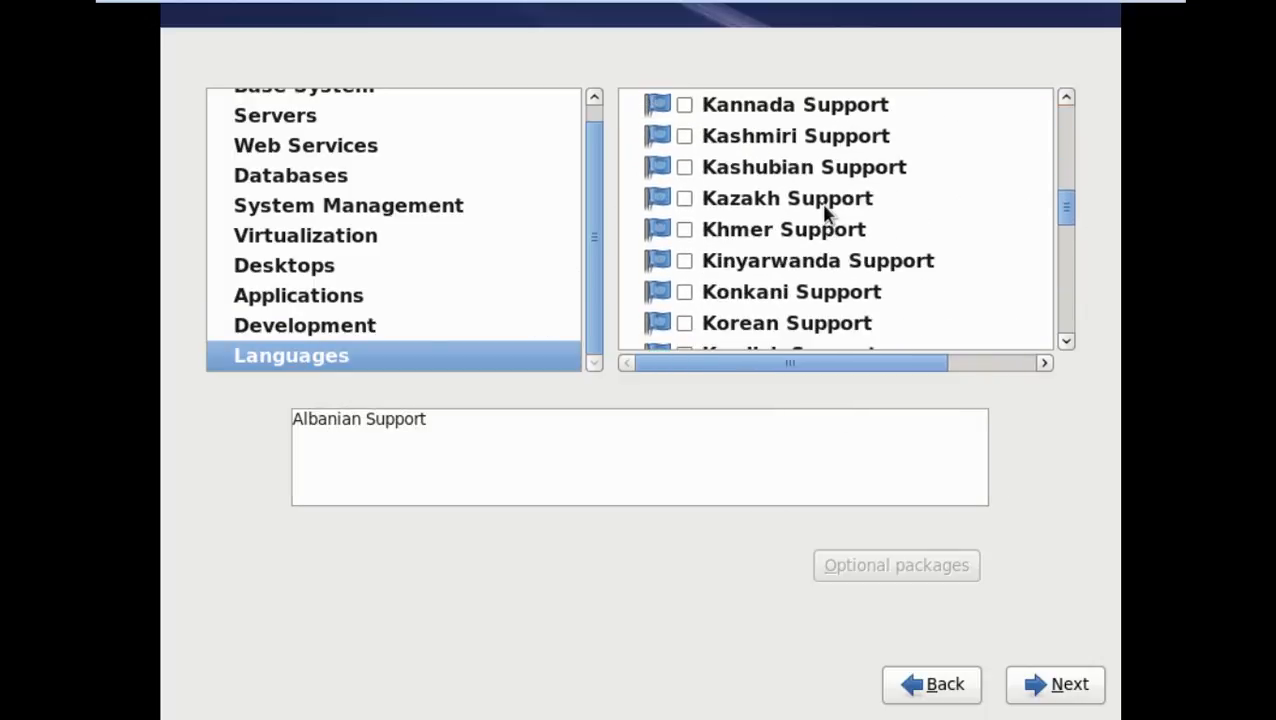
click(1045, 676)
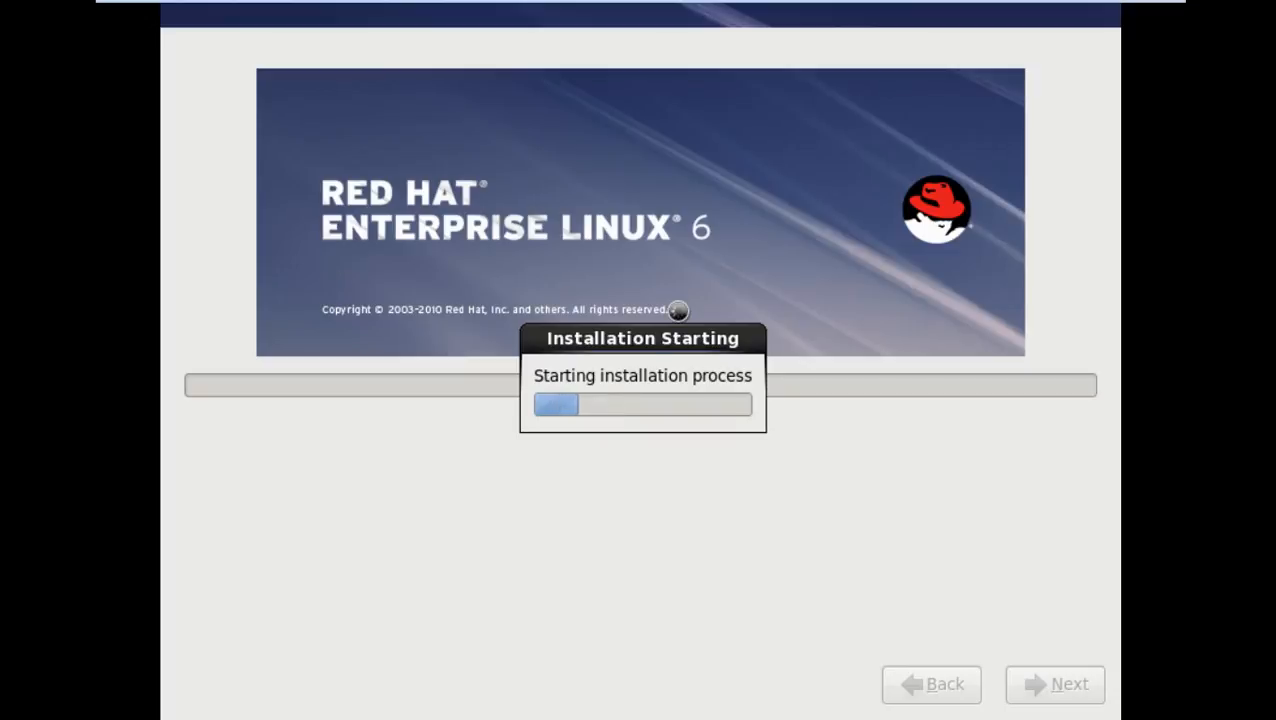
Move the installation progress dialog lower, then leave full-screen mode once packages are installing
click(670, 334)
drag(678, 336, 686, 440)
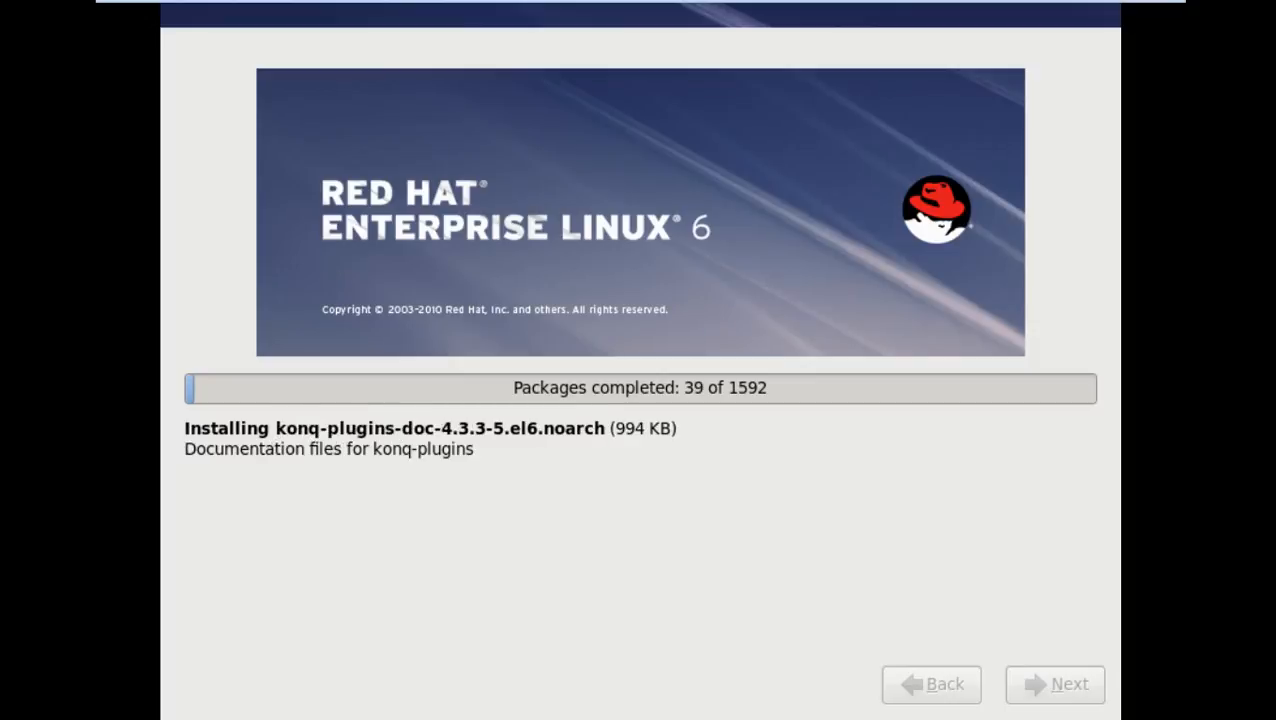
key(ctrl+alt)
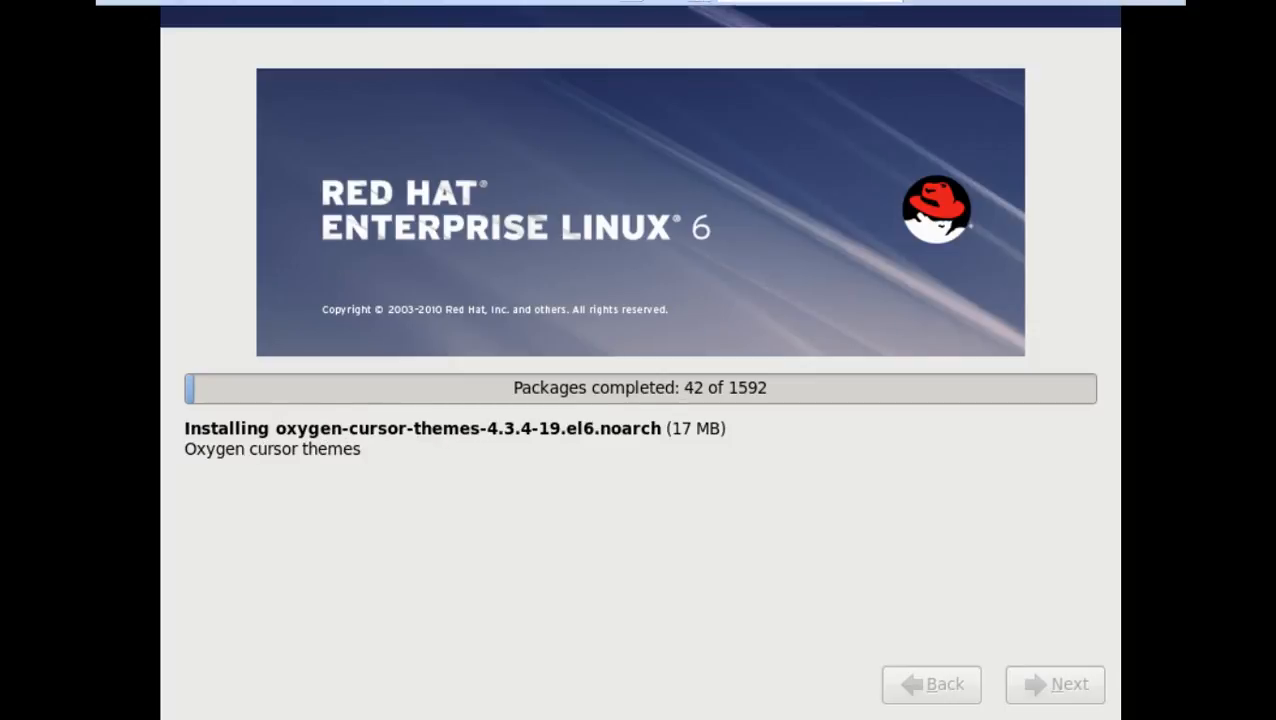
key(ctrl+alt+Return)
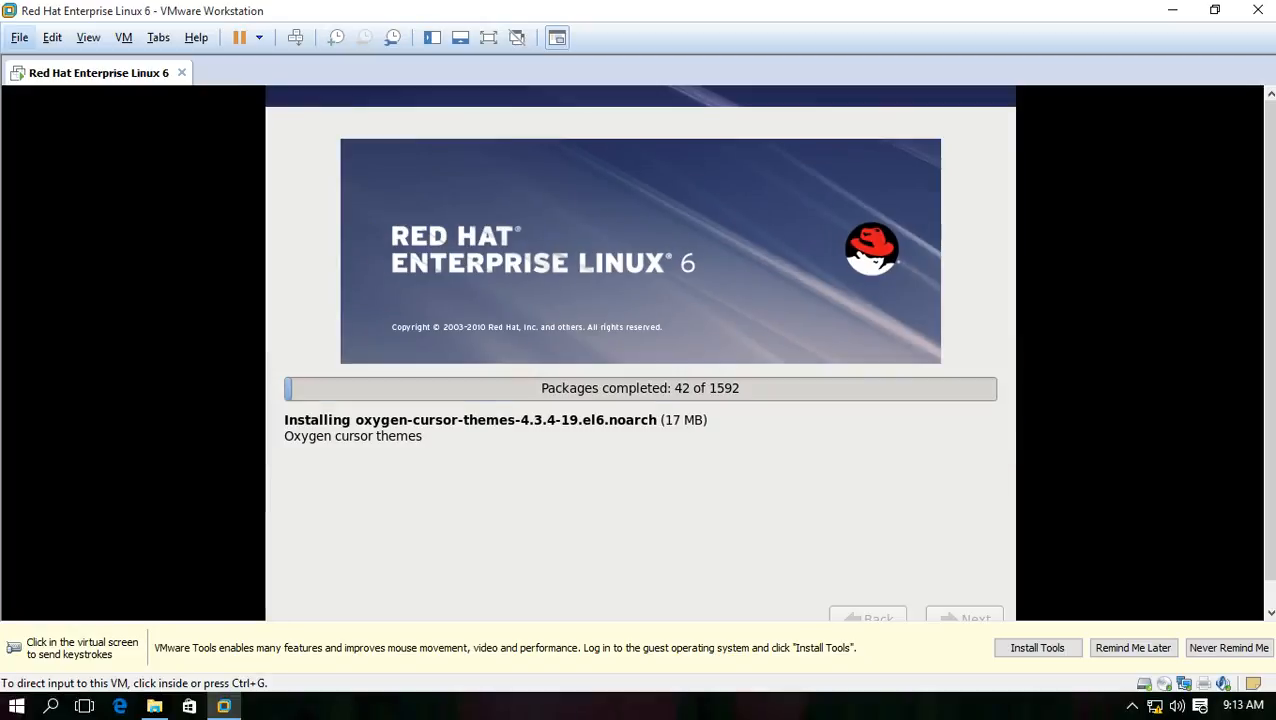